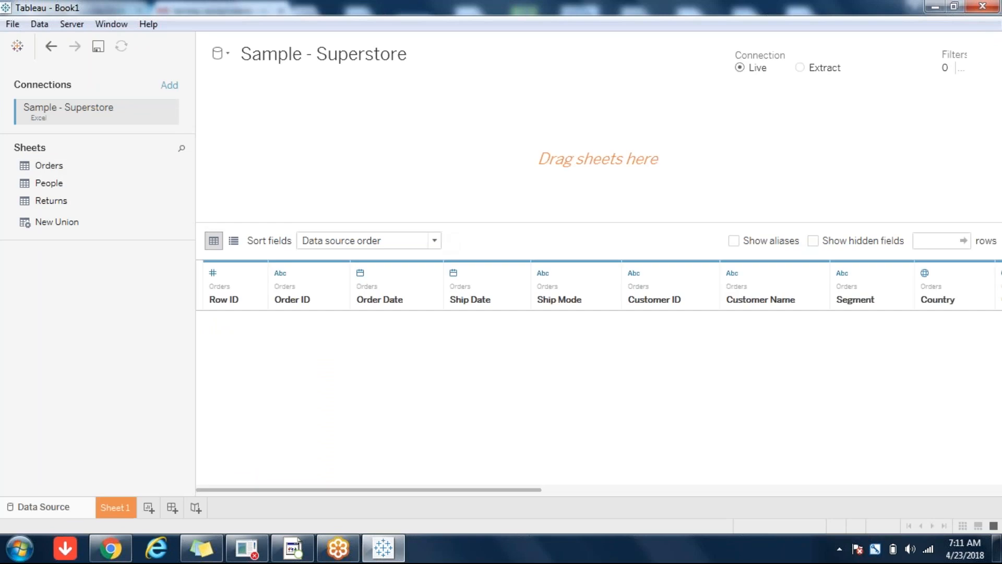
# On Sheet 1, create a calculated field and begin its formula with IF [Region]='central
pyautogui.click(116, 507)
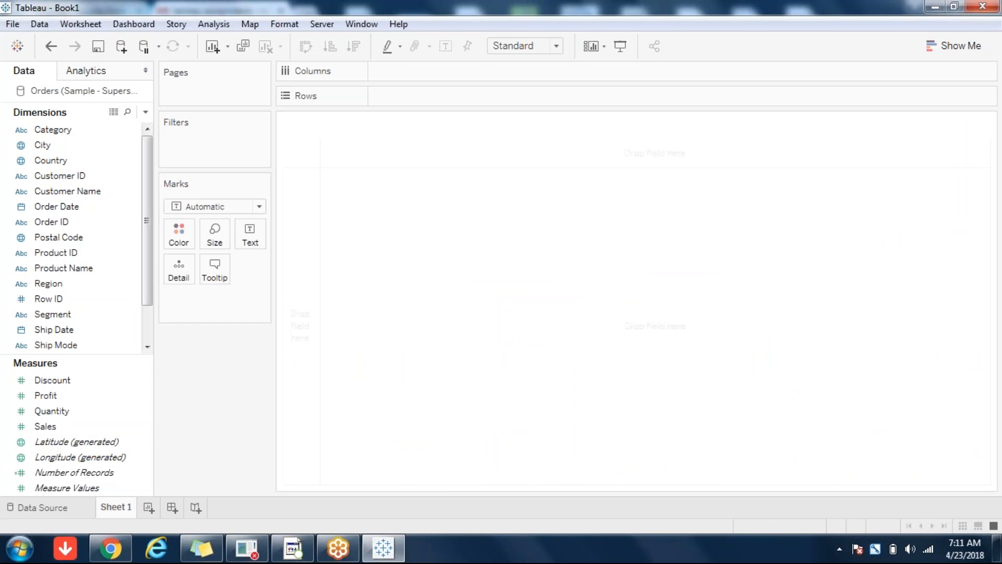
pyautogui.click(145, 113)
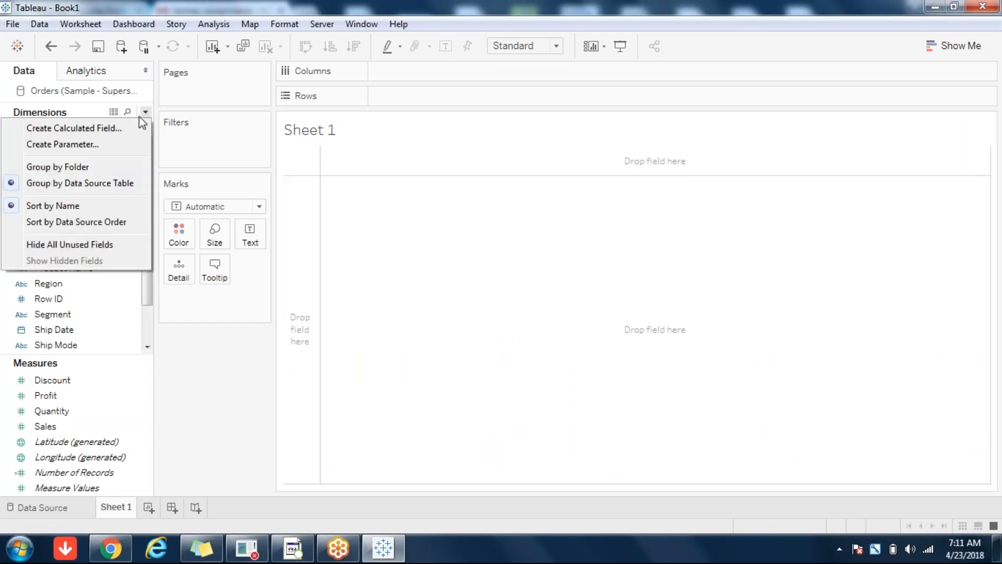
pyautogui.click(102, 128)
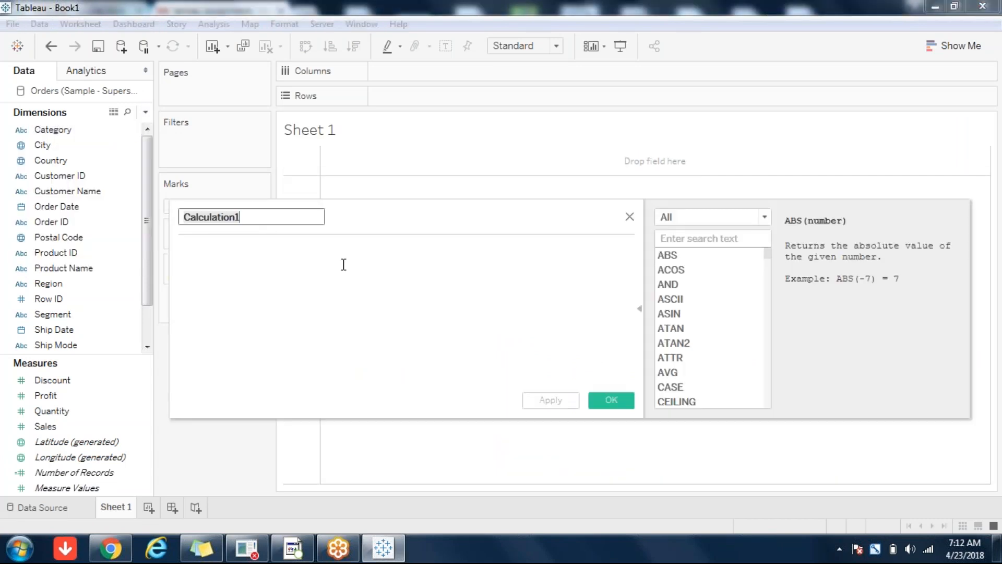
pyautogui.click(276, 271)
pyautogui.write('IF ')
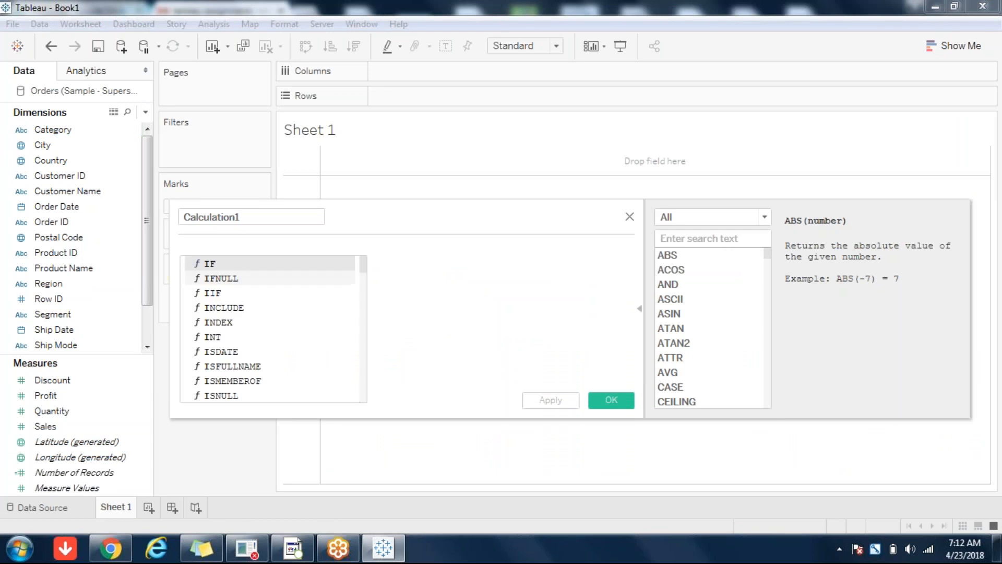
pyautogui.write('Region')
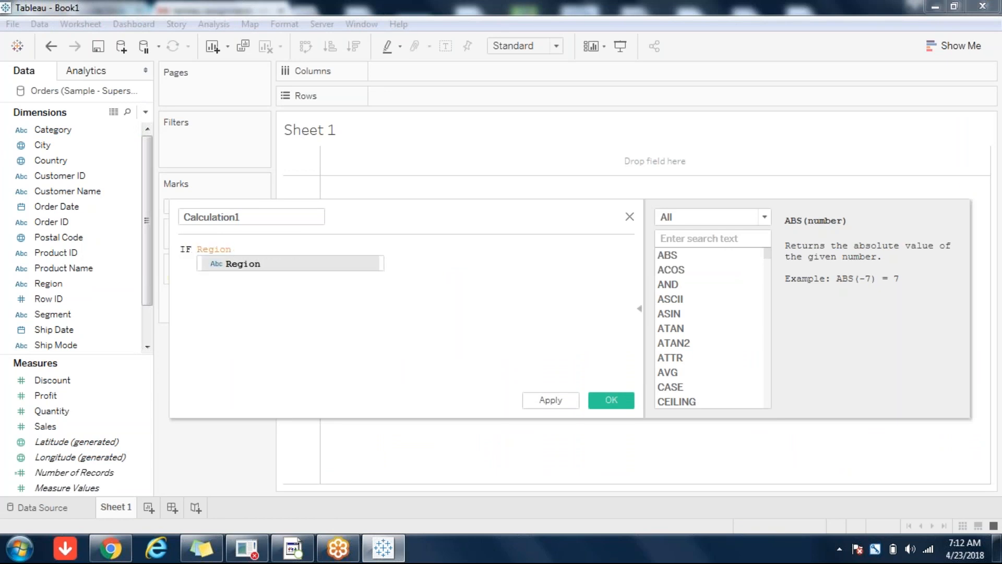
pyautogui.click(256, 265)
pyautogui.write("='centra")
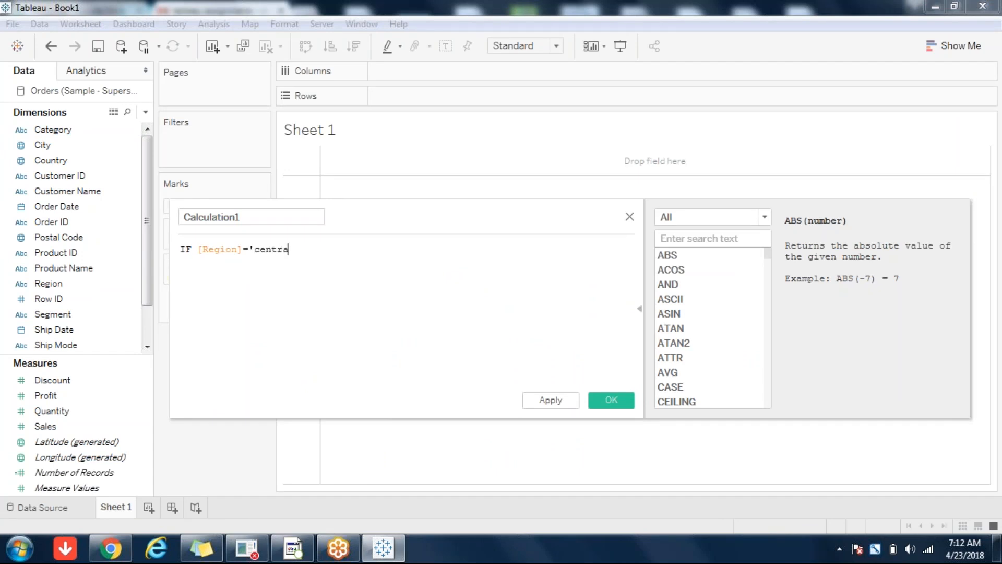
pyautogui.write('l')
# Name the calculated field log
pyautogui.click(260, 216)
pyautogui.doubleClick(261, 216)
pyautogui.write('log')
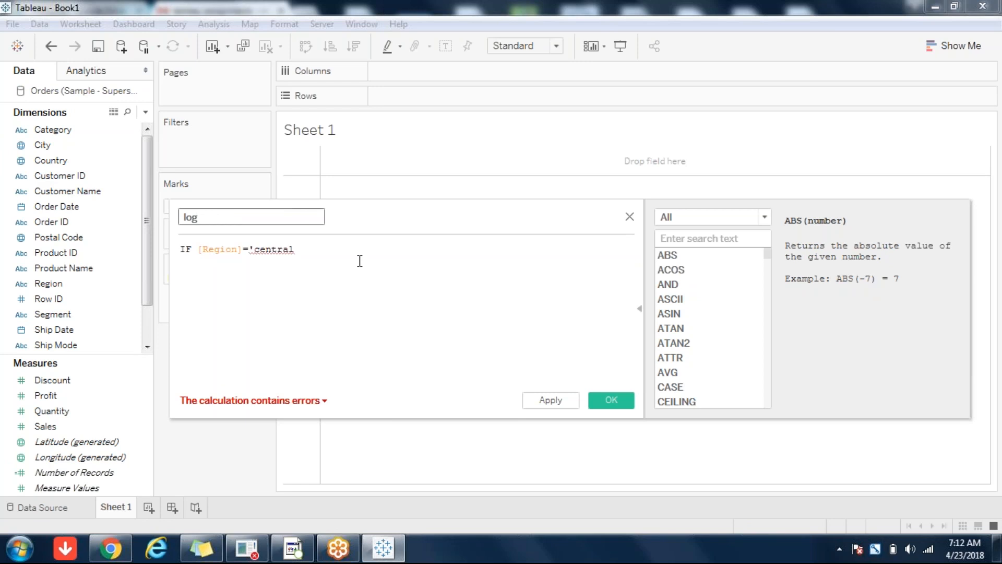
# Close the quote after central and complete the formula with THEN [Sales] ELSE [Profit] END
pyautogui.click(321, 252)
pyautogui.write("' THEN")
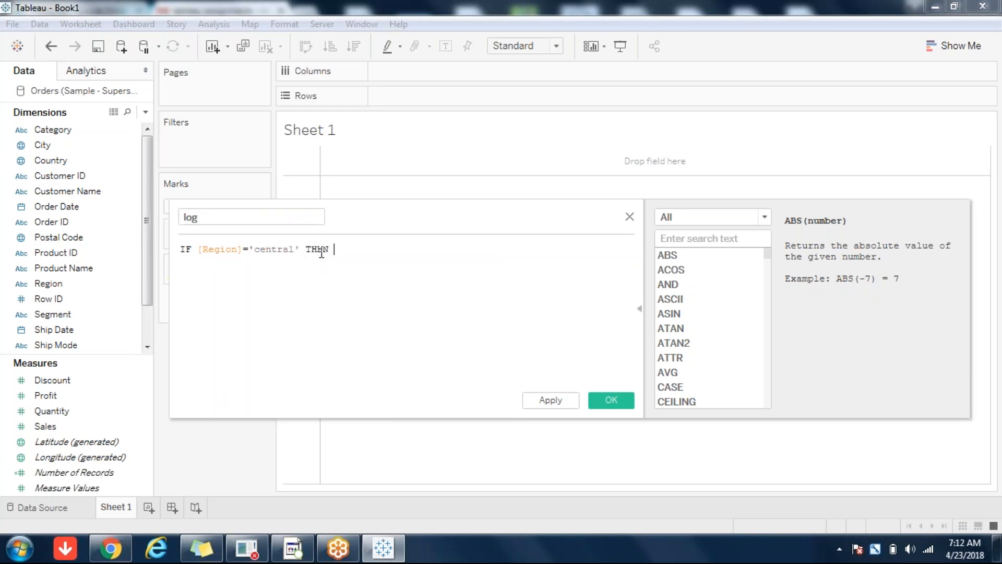
pyautogui.write(' Sal')
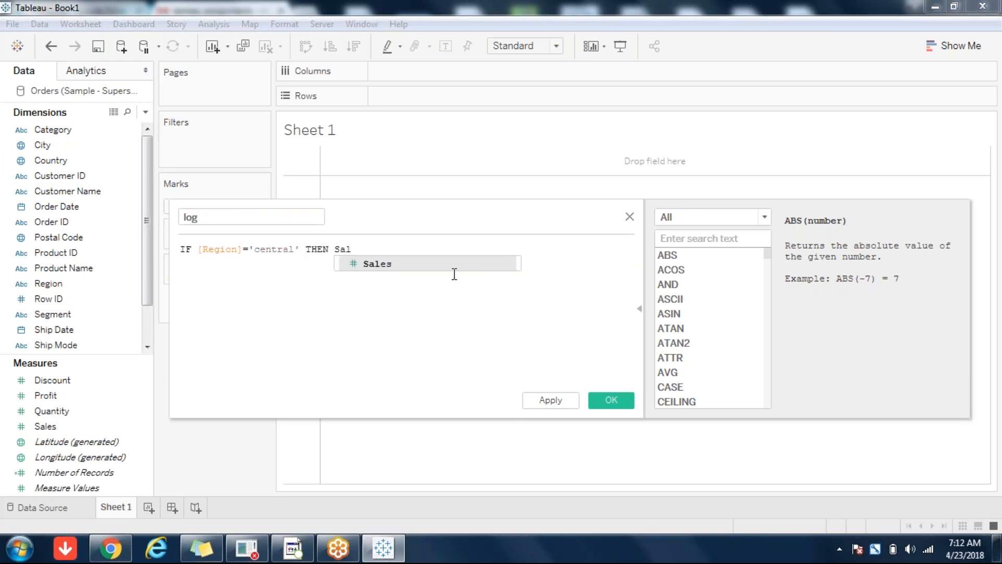
pyautogui.click(362, 258)
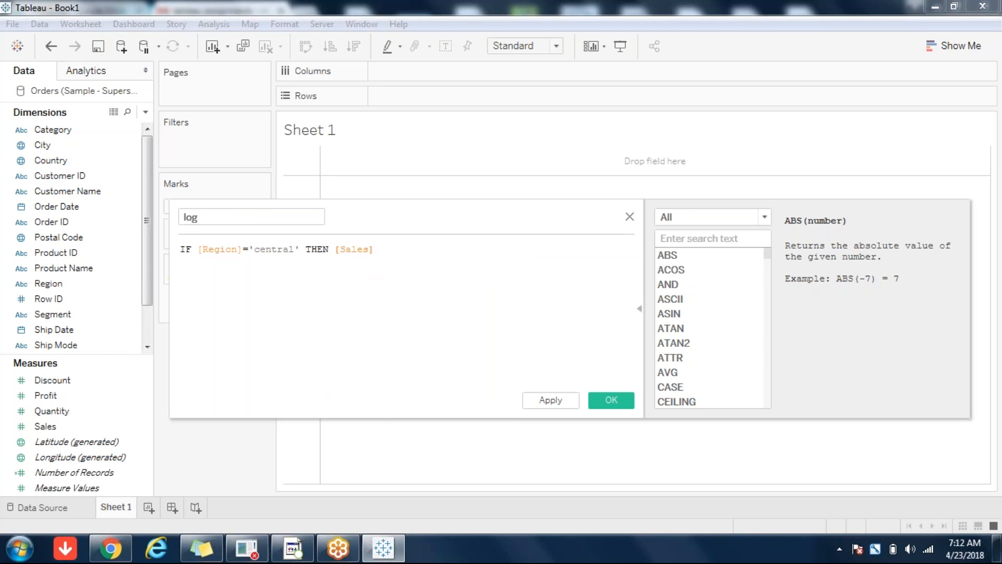
pyautogui.write('ELSE Pro')
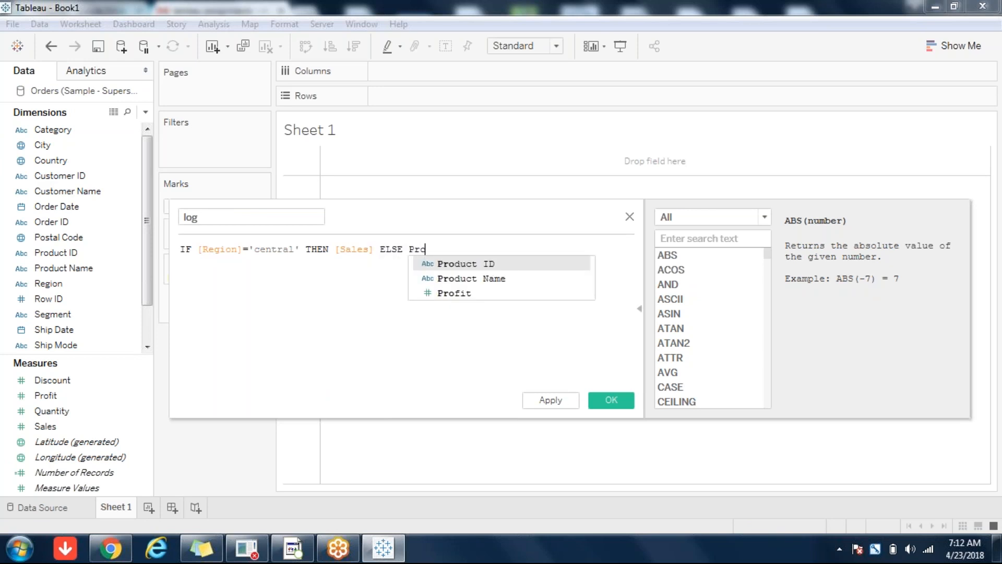
pyautogui.click(480, 292)
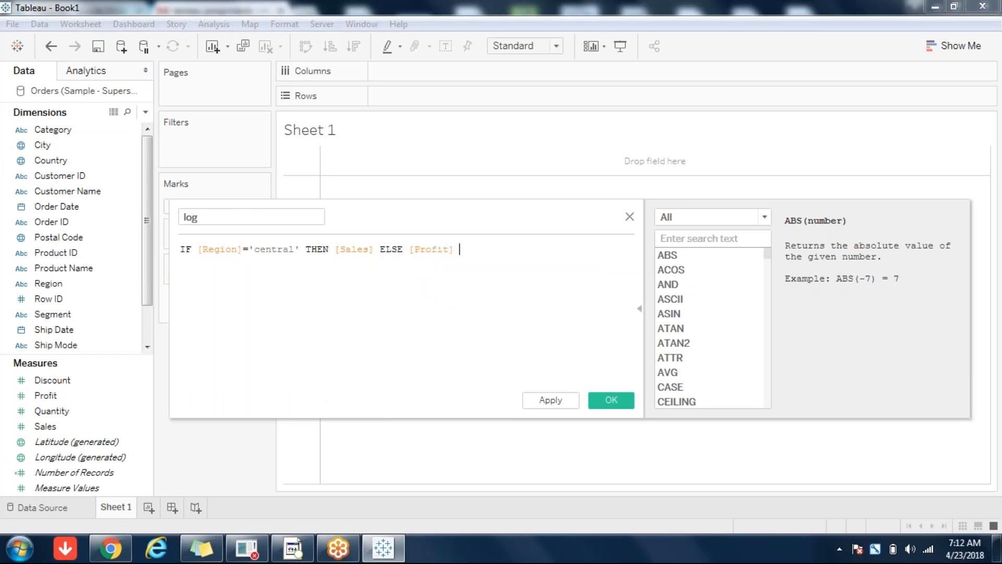
pyautogui.write('END')
pyautogui.click(513, 264)
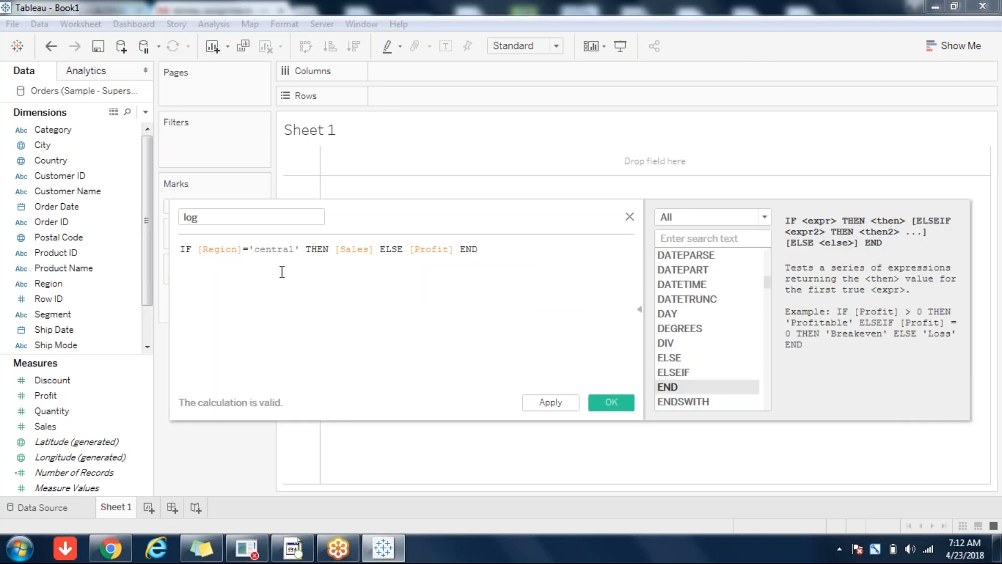
# Capitalize the region value in the formula as 'Central' and save the log calculated field
pyautogui.press('BackSpace')
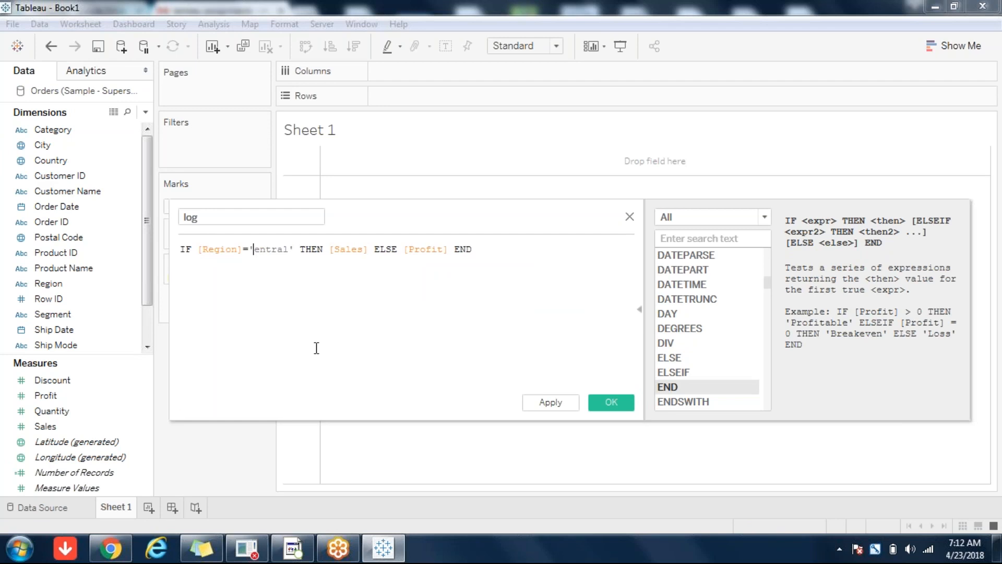
pyautogui.write('C')
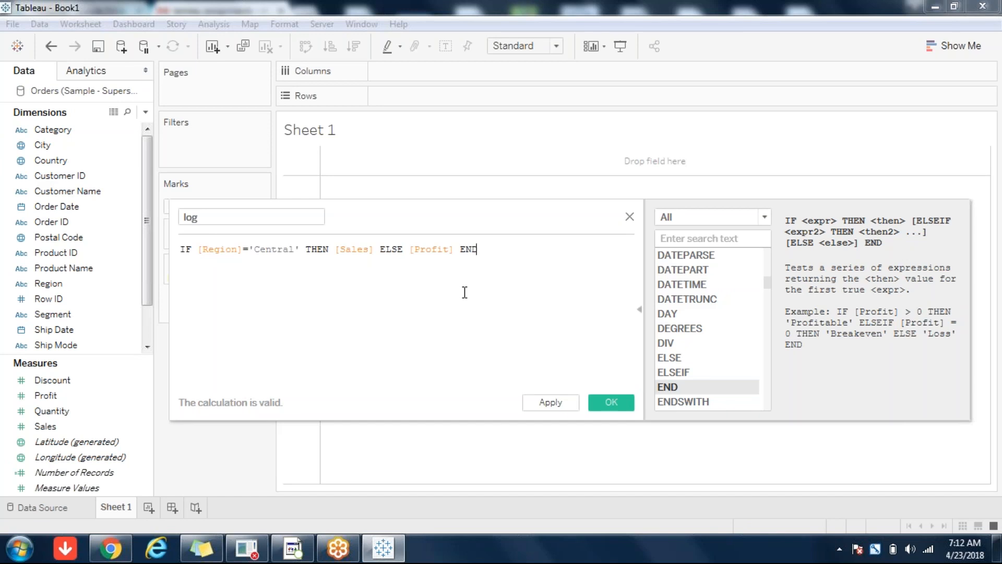
pyautogui.click(220, 252)
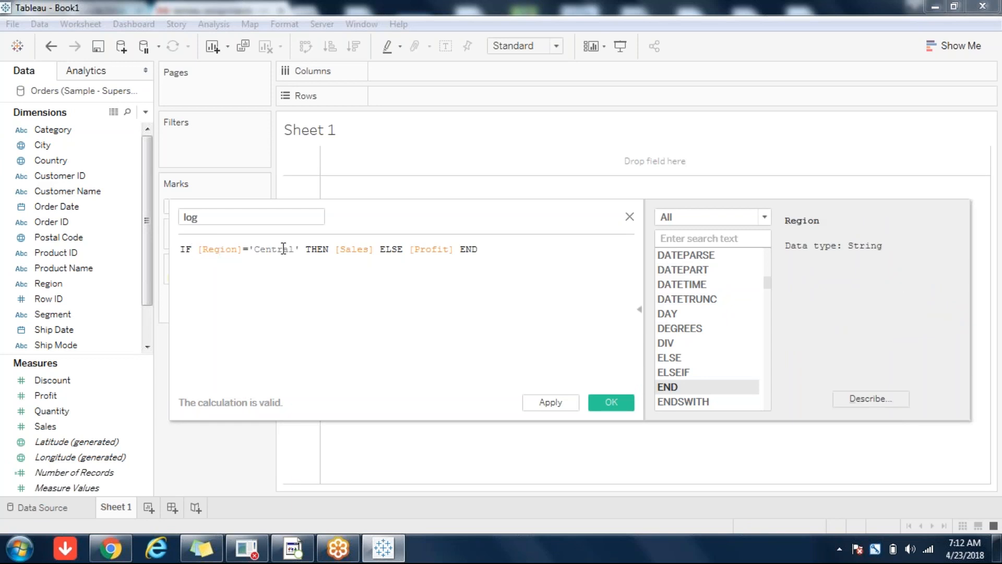
pyautogui.click(449, 249)
pyautogui.click(611, 403)
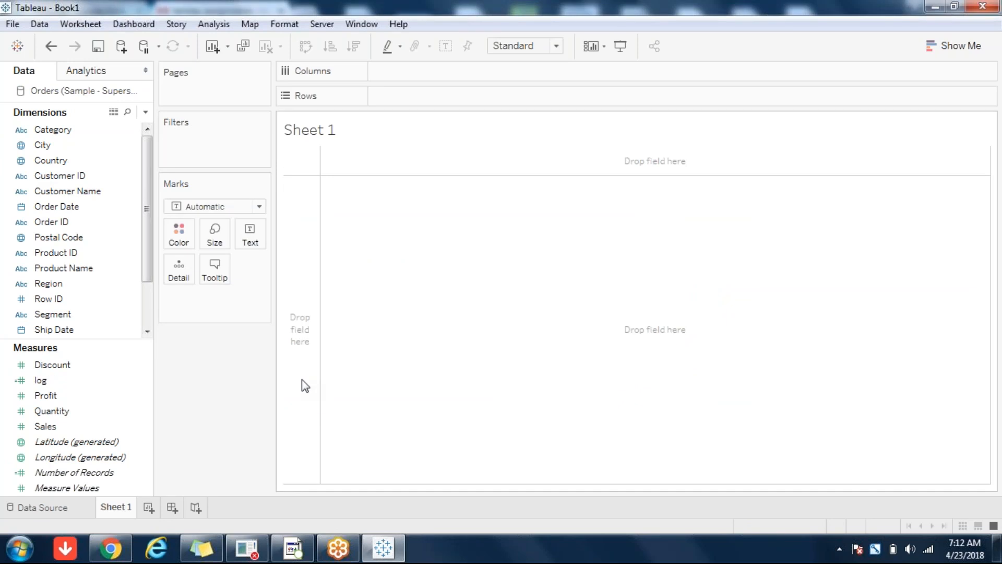
# Build a horizontal bar chart of log by Region with Region on rows, and show the mark labels
pyautogui.click(58, 385)
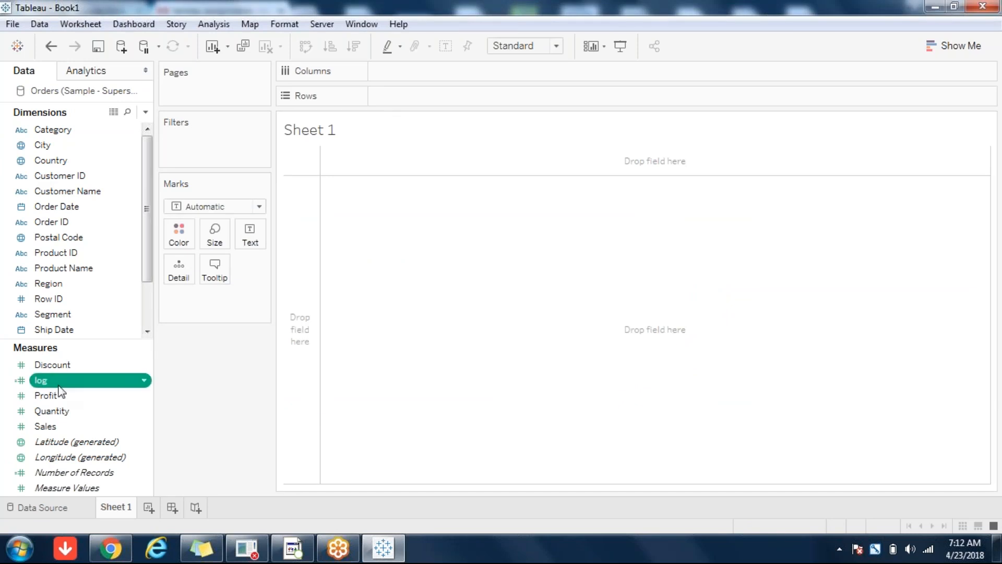
pyautogui.doubleClick(48, 284)
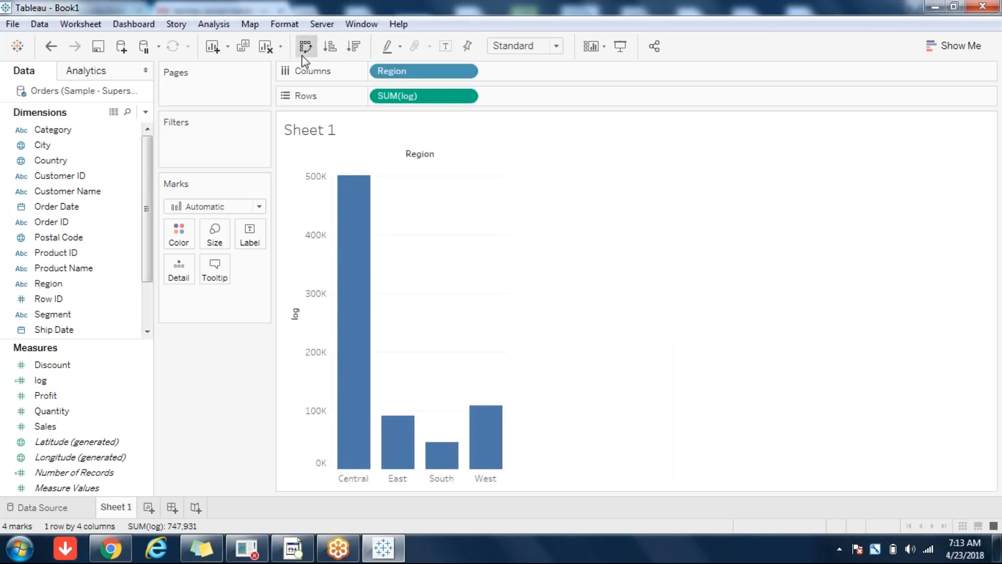
pyautogui.click(303, 52)
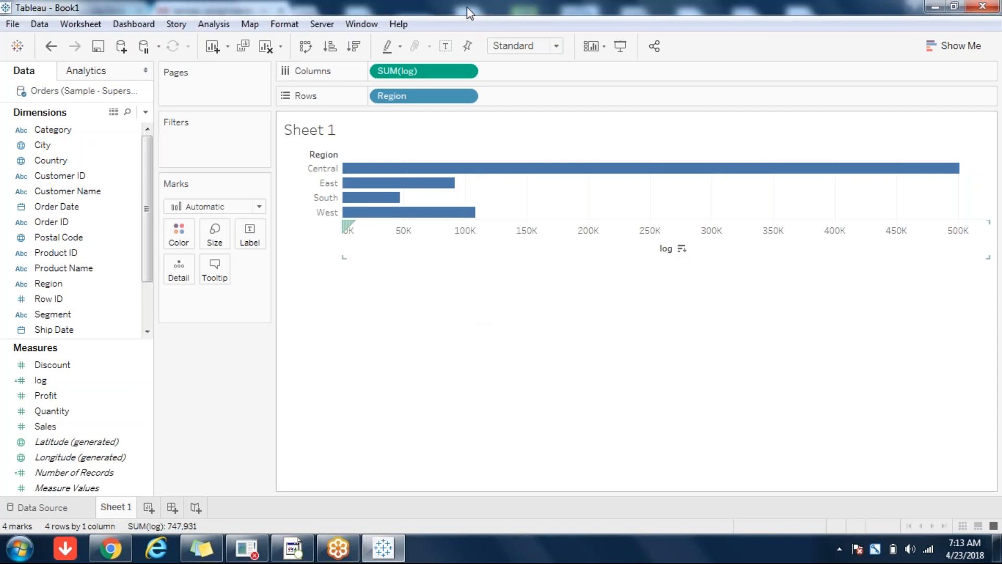
pyautogui.click(444, 51)
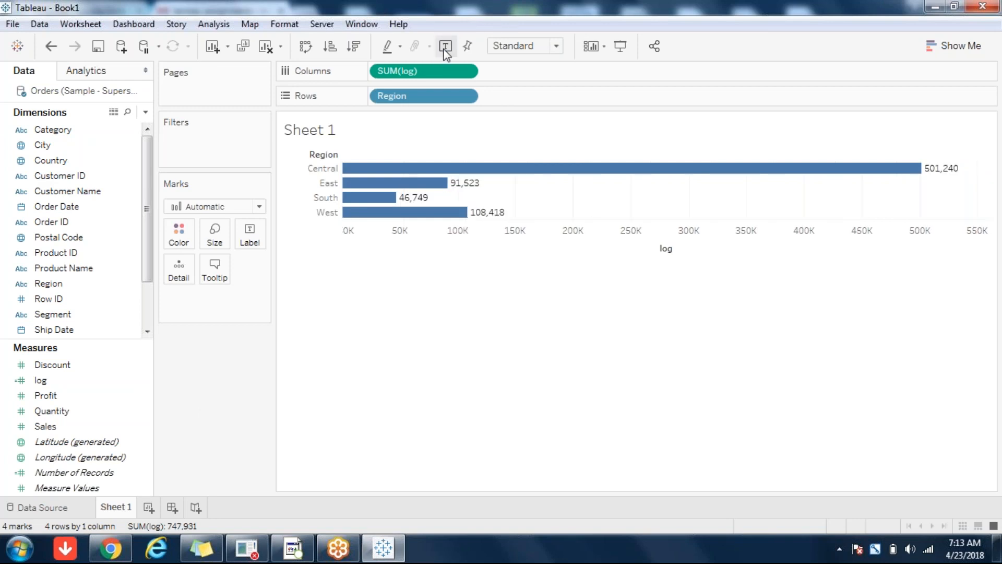
# Open the log calculated field for editing and replace IF with CASE in its formula
pyautogui.rightClick(46, 385)
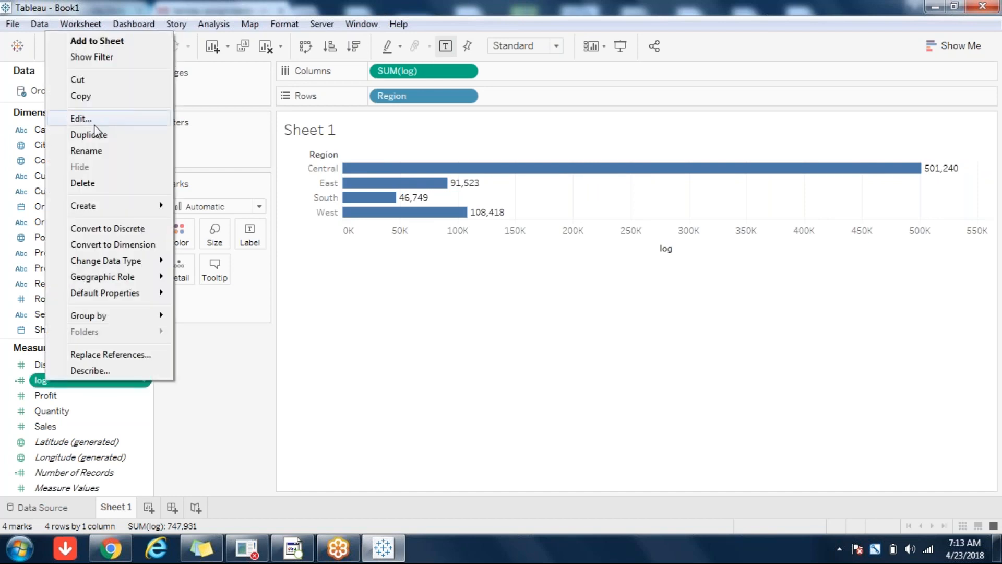
pyautogui.click(94, 125)
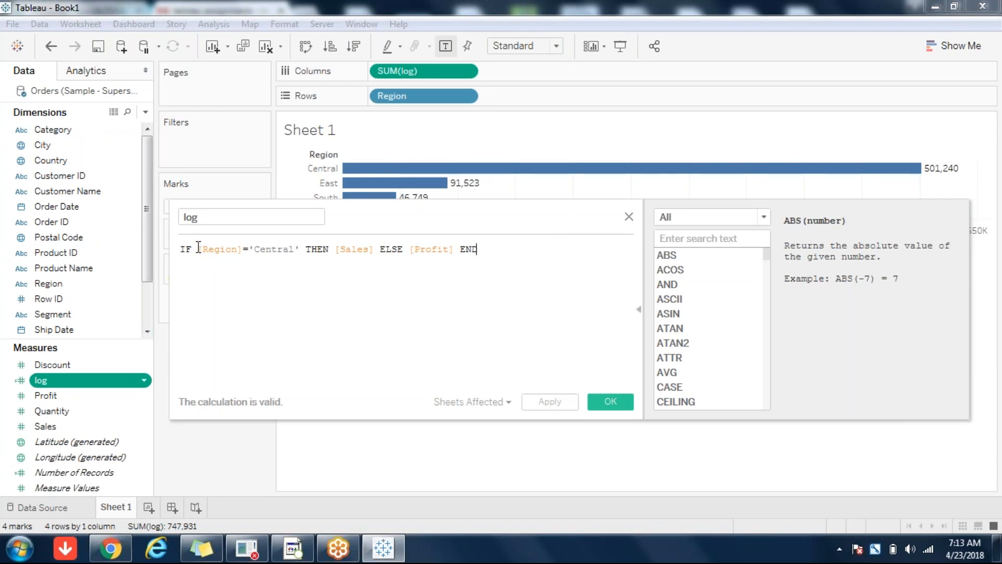
pyautogui.doubleClick(182, 248)
pyautogui.write('ca')
pyautogui.press('Return')
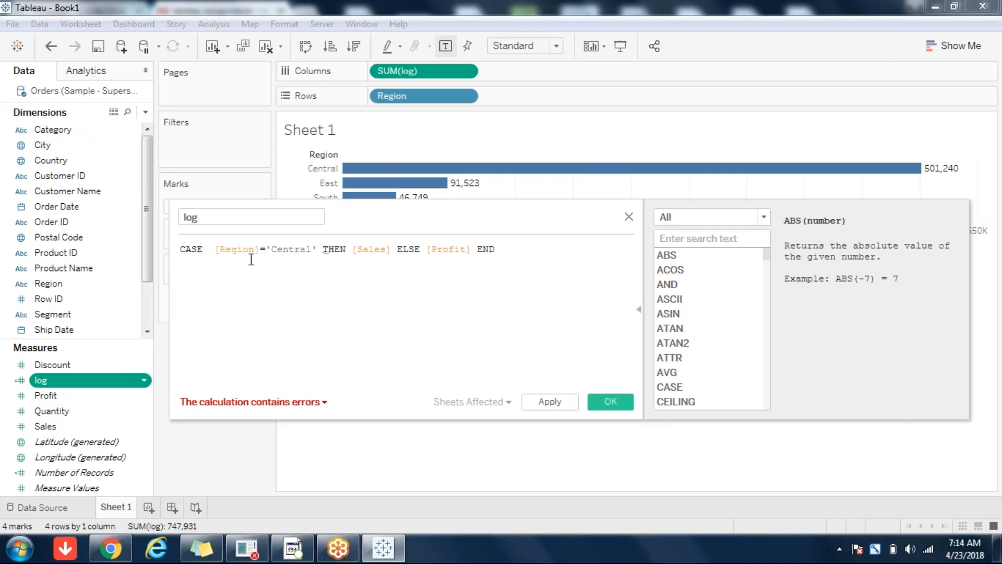
pyautogui.write('when')
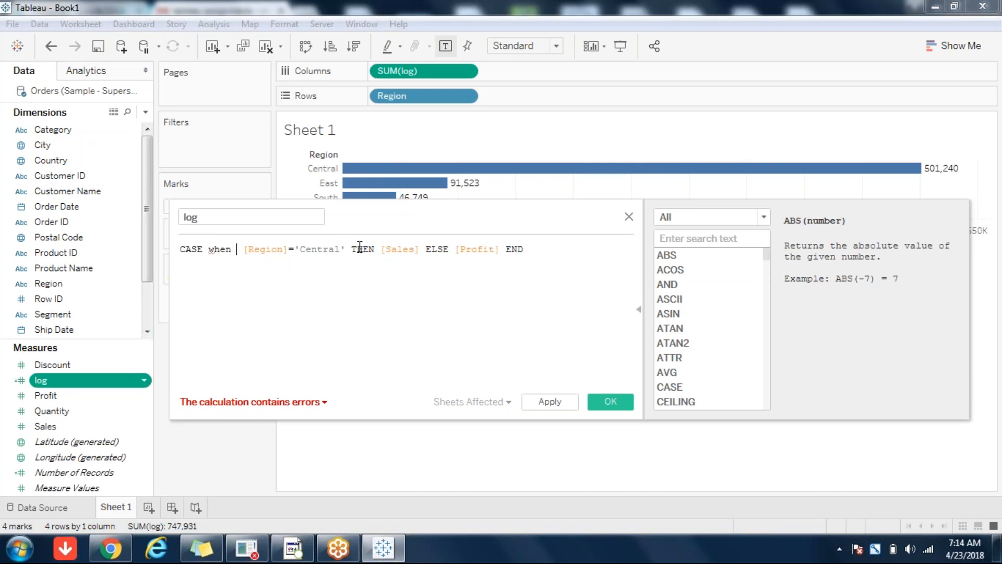
pyautogui.doubleClick(224, 251)
pyautogui.press('BackSpace')
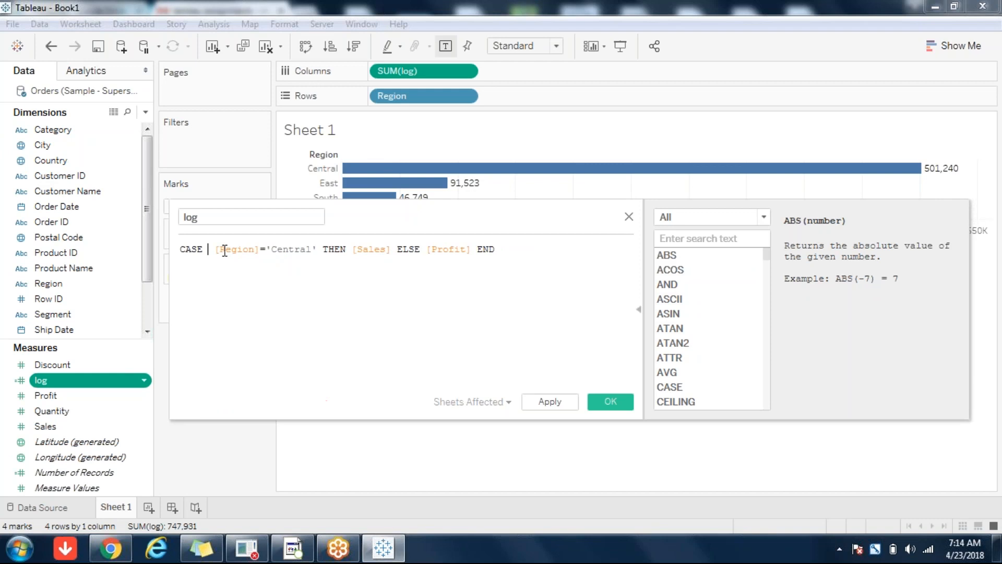
# Replace the equals sign after [Region] with when, so the formula reads CASE [Region] when 'Central' THEN [Sales] ELSE [Profit] END
pyautogui.click(262, 249)
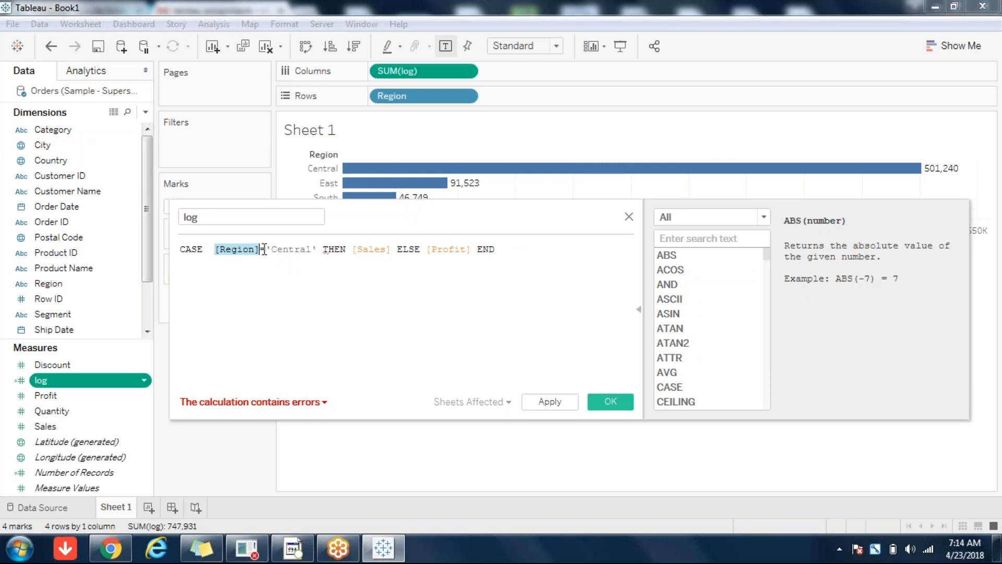
pyautogui.write('when')
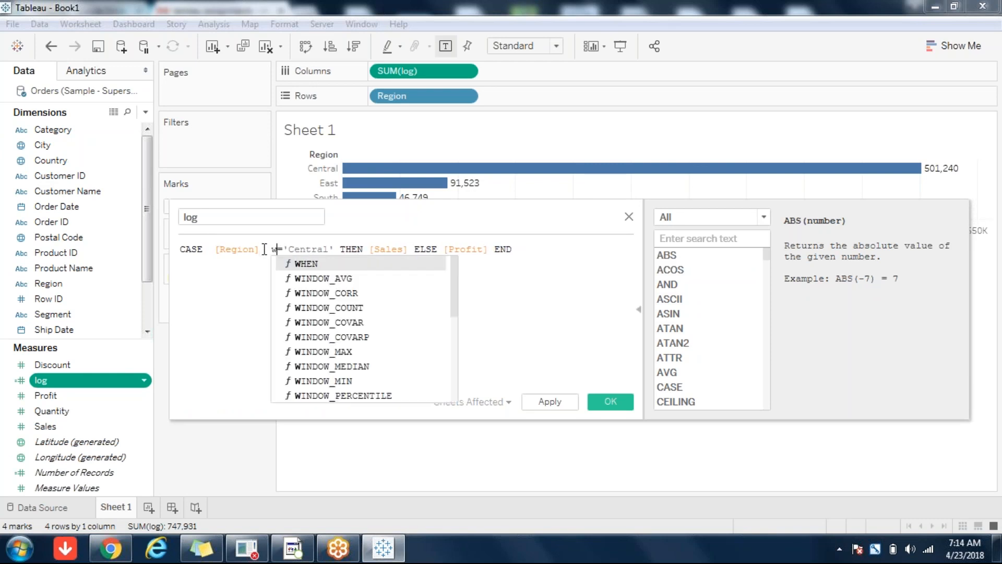
pyautogui.press('Delete')
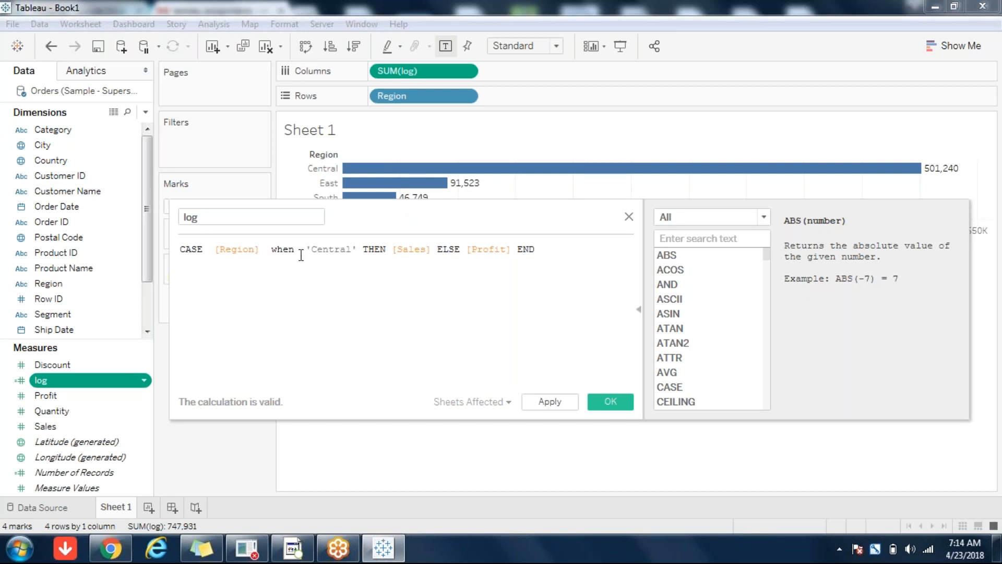
# Review the parts of the CASE formula from the Region field through END, and save the log calculated field
pyautogui.click(277, 246)
pyautogui.doubleClick(277, 249)
pyautogui.click(242, 249)
pyautogui.click(352, 249)
pyautogui.click(419, 248)
pyautogui.click(524, 262)
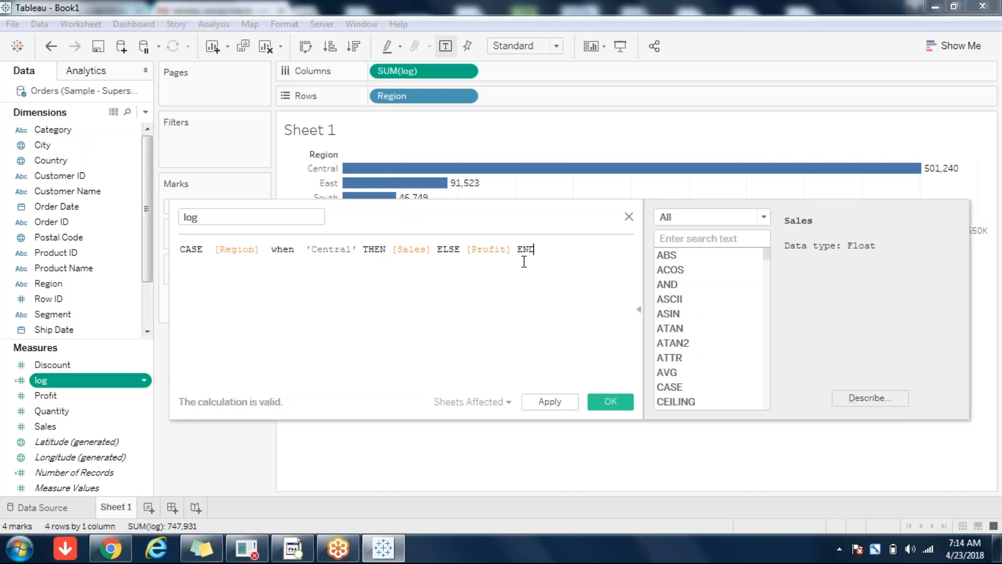
pyautogui.click(227, 251)
pyautogui.click(507, 255)
pyautogui.click(609, 404)
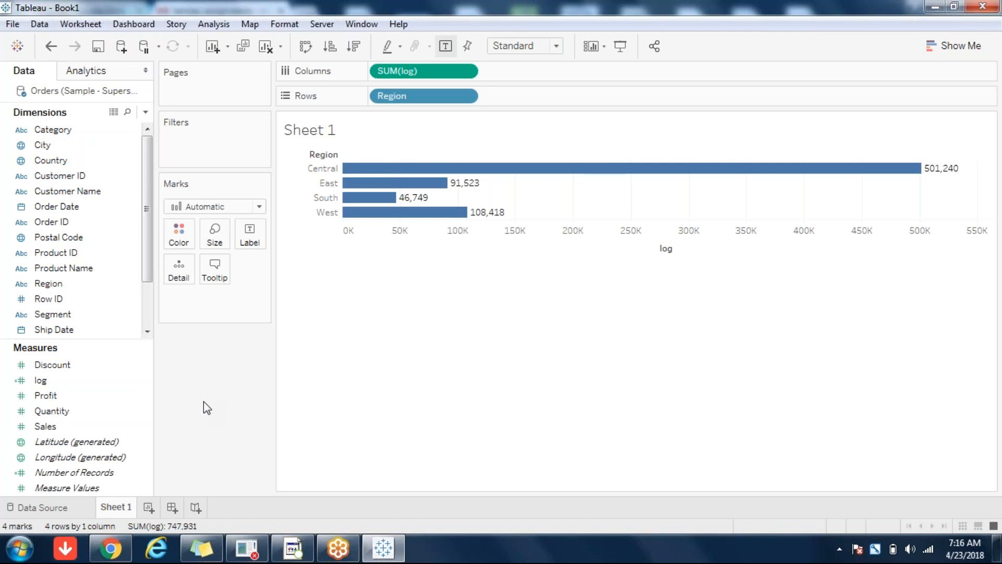
# Add a new worksheet and create a calculated field named ifth
pyautogui.click(148, 507)
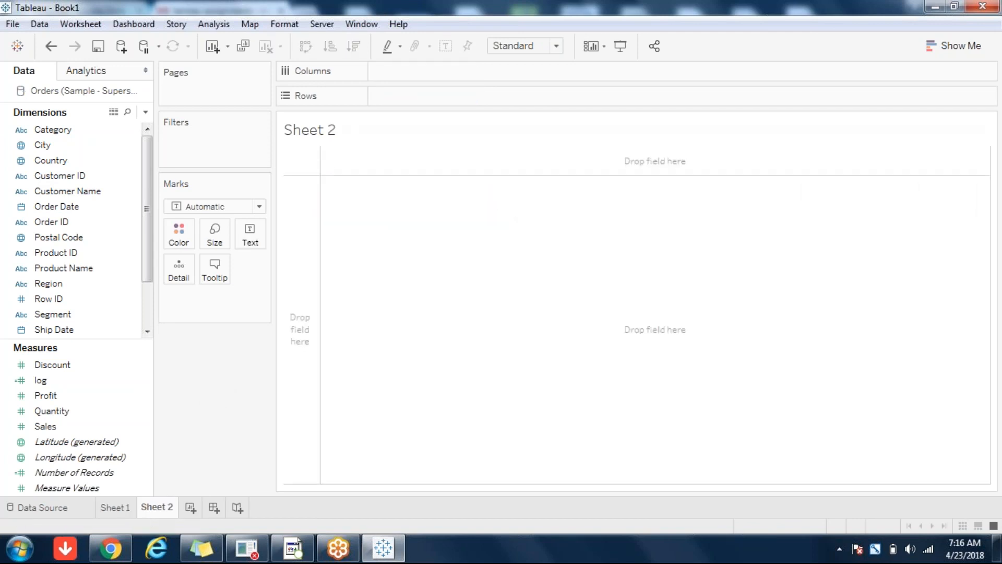
pyautogui.click(145, 111)
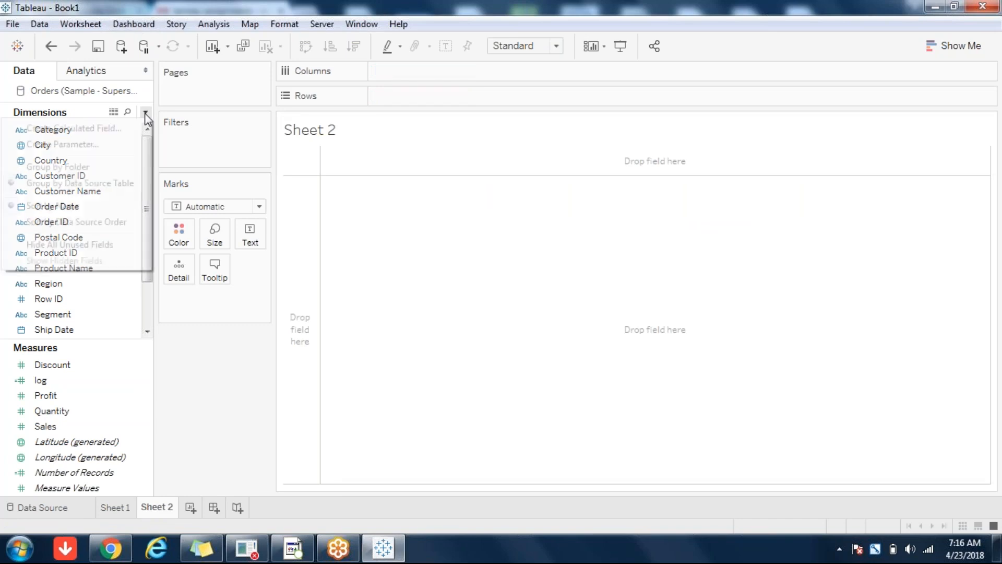
pyautogui.click(106, 133)
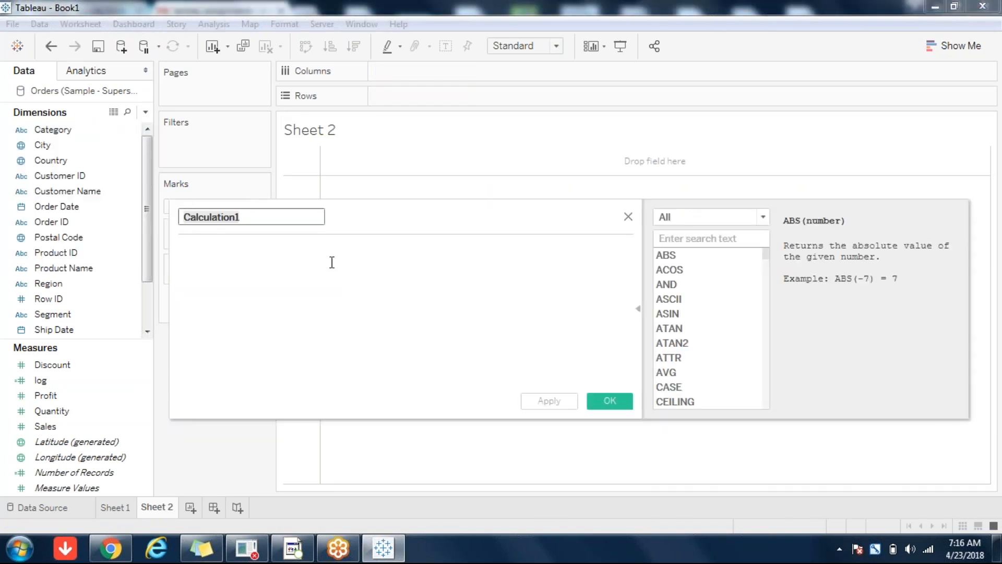
pyautogui.write('ifth')
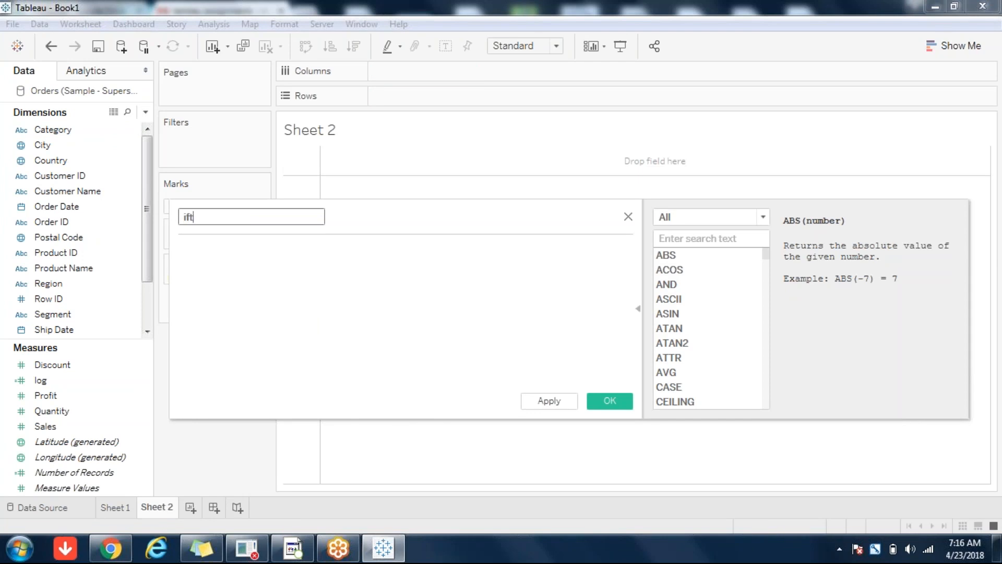
# Start the ifth formula with IF SUM([Sales])>20000 AND SUM([Profit])> as its first condition
pyautogui.click(248, 260)
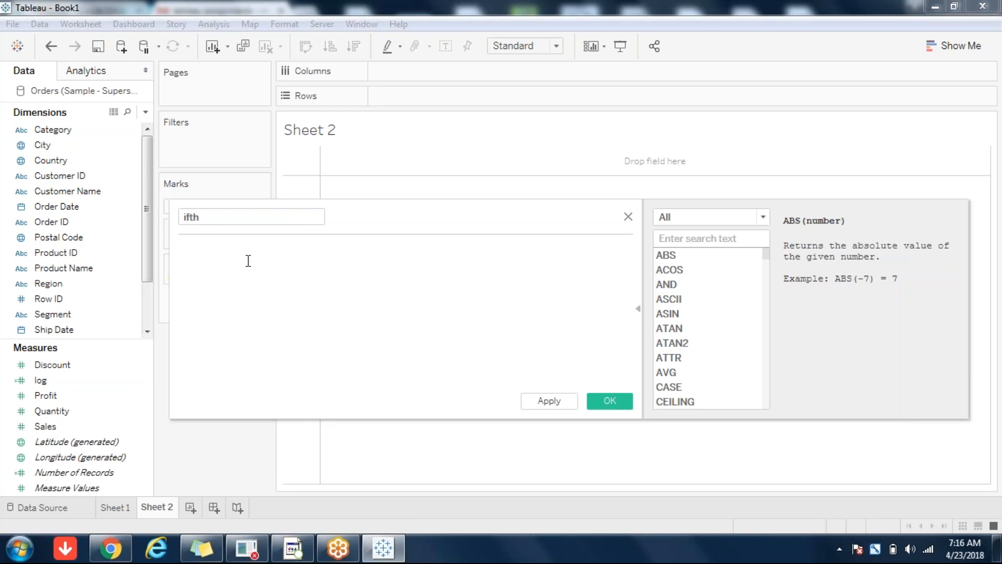
pyautogui.write('IF SUM(Sale')
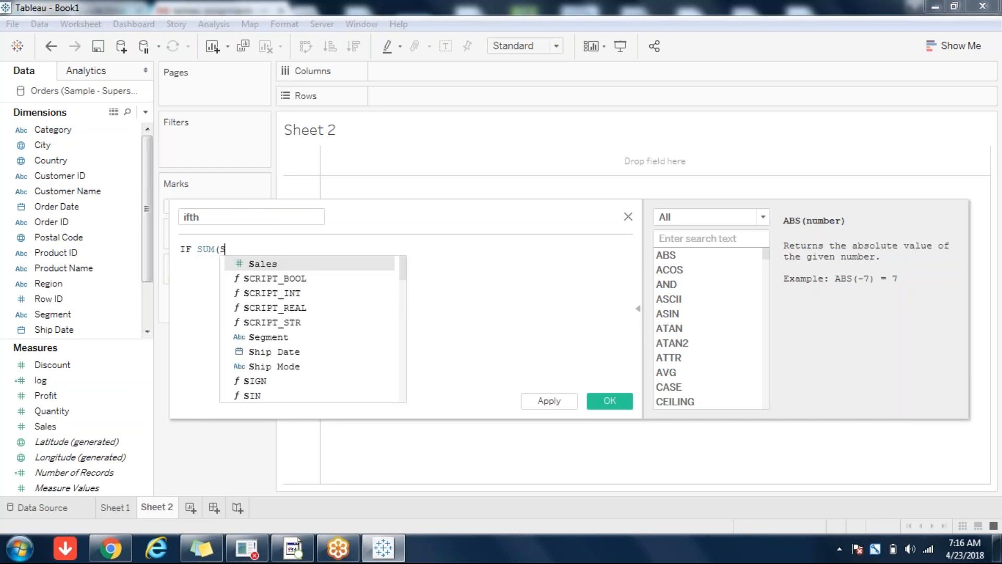
pyautogui.click(266, 263)
pyautogui.write(')>2000')
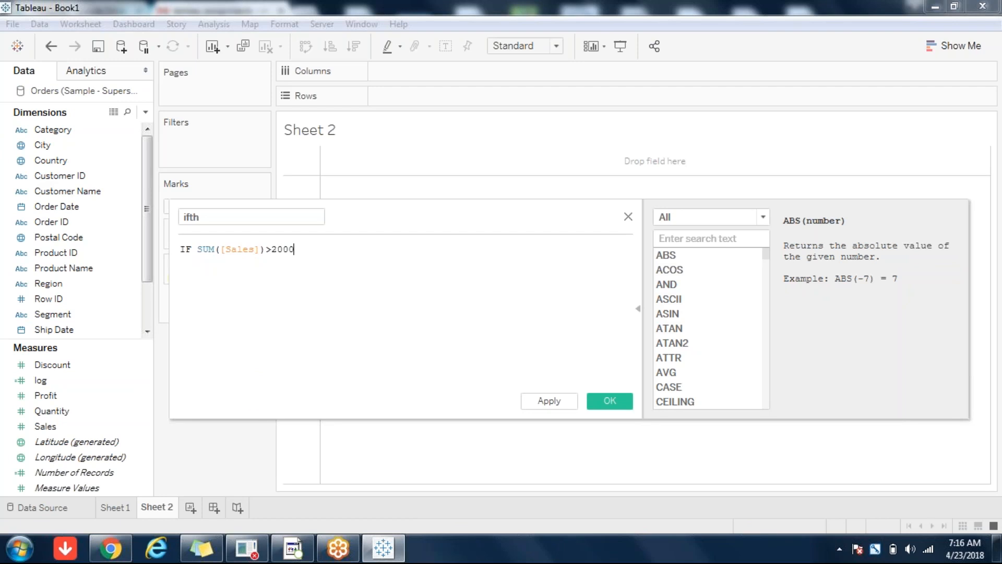
pyautogui.write('0 AND SUM(Pro')
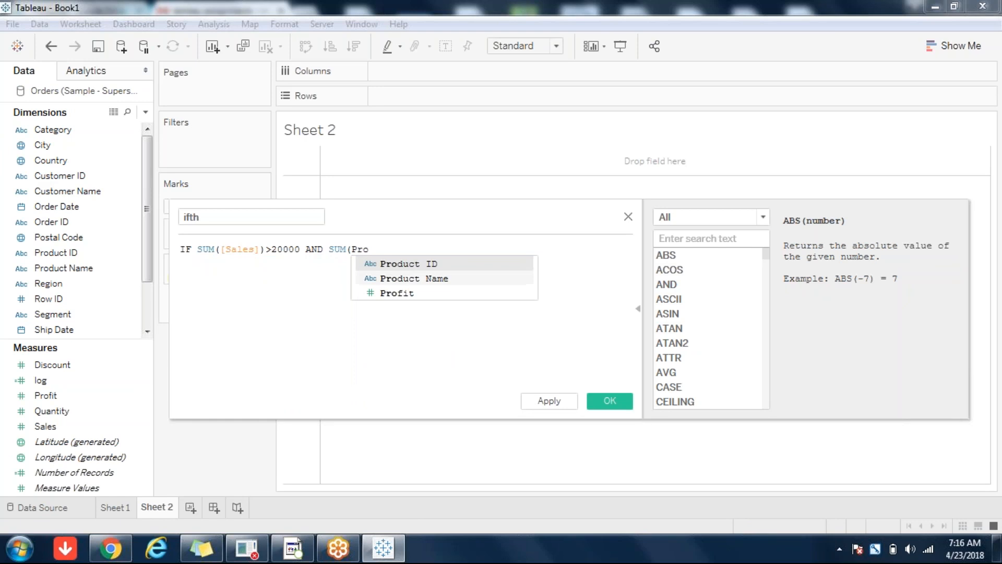
pyautogui.doubleClick(383, 290)
pyautogui.write(')>')
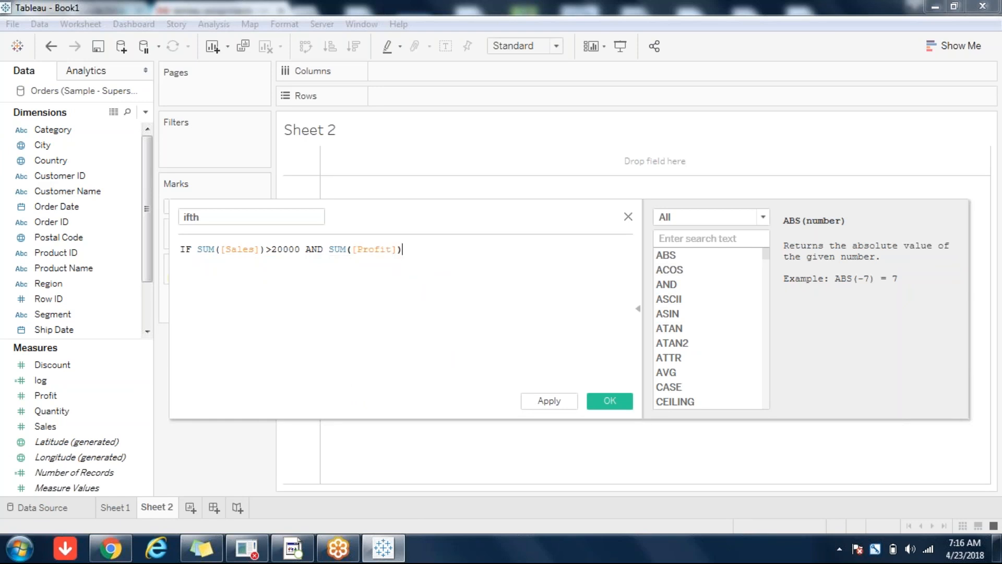
# Complete the first condition with a profit threshold of 10000 and the result THEN 'vgood'
pyautogui.write("10000 THEN '")
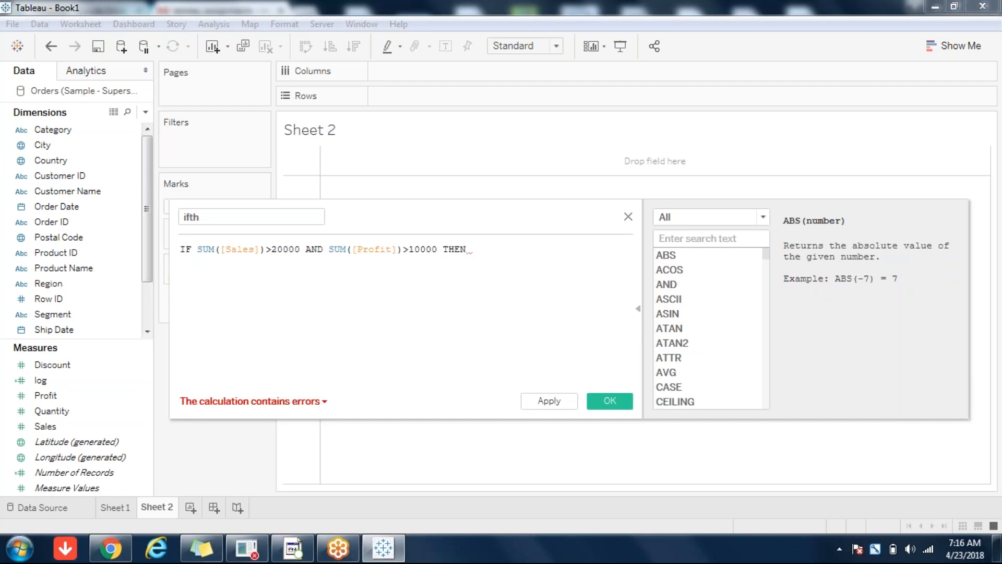
pyautogui.write('vgo')
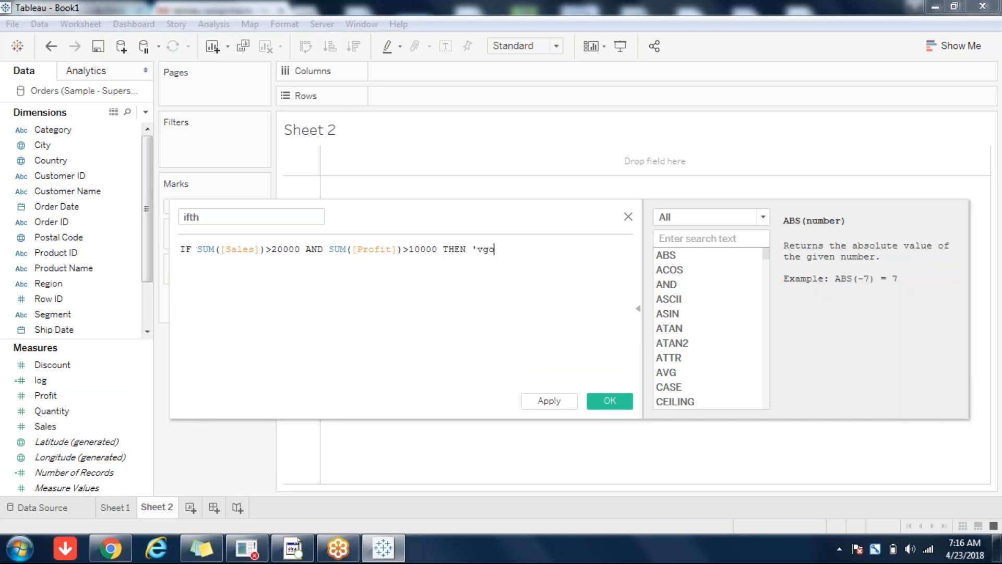
pyautogui.write("od'")
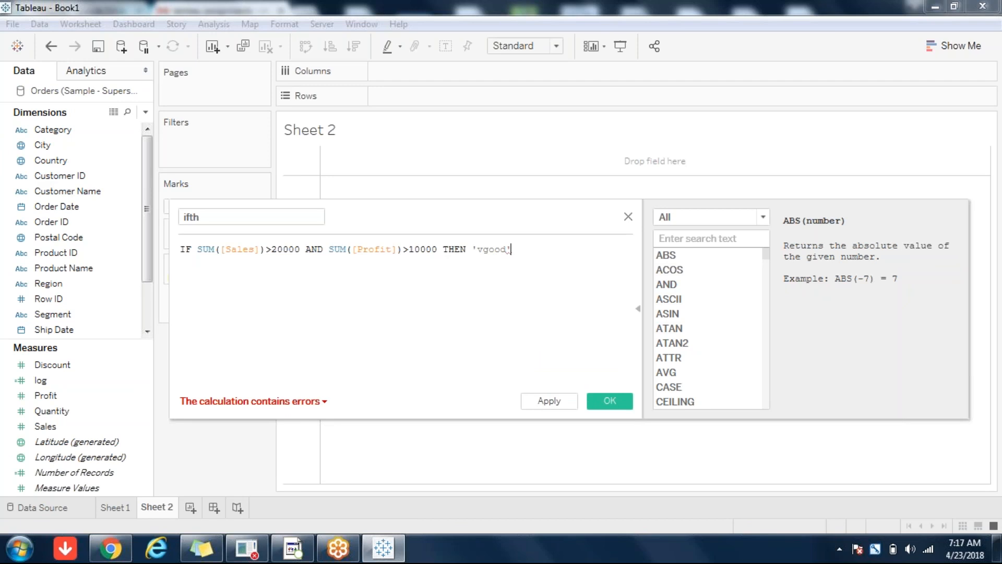
pyautogui.doubleClick(286, 250)
pyautogui.doubleClick(422, 251)
pyautogui.doubleClick(506, 250)
pyautogui.click(566, 247)
# Add an ELSEIF line to the formula and copy the first line's conditions and result into it
pyautogui.press('Return')
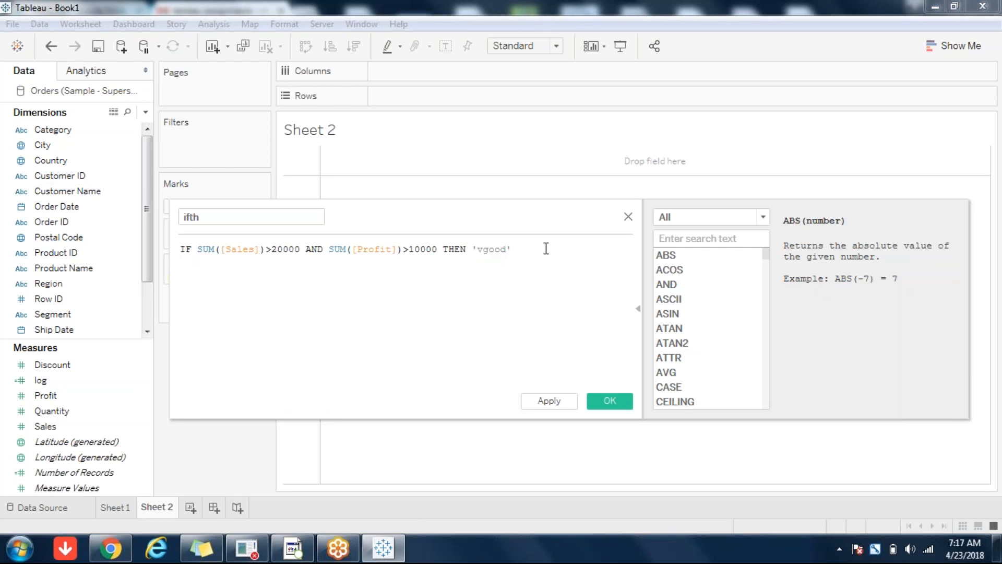
pyautogui.write('EL')
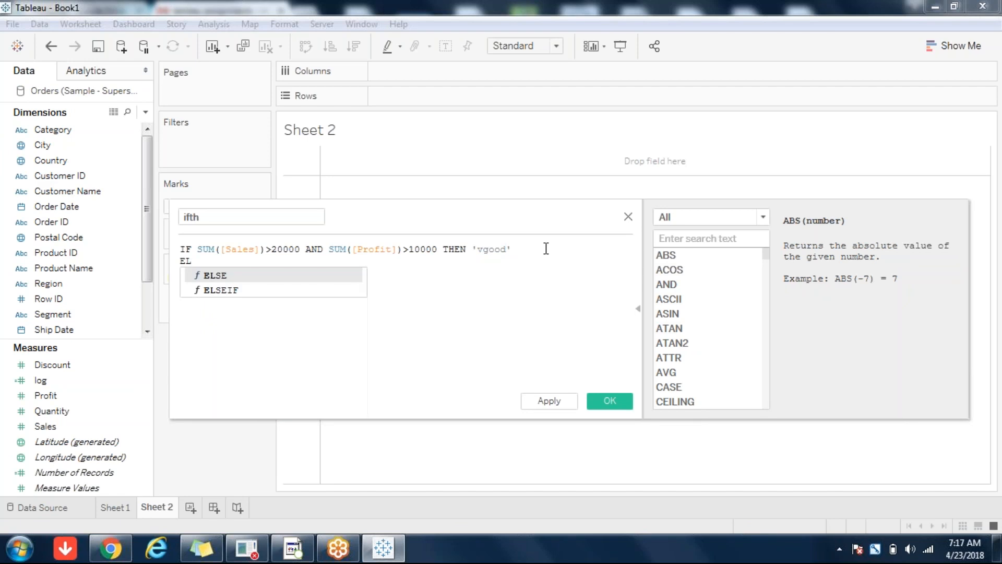
pyautogui.press('Down')
pyautogui.press('Return')
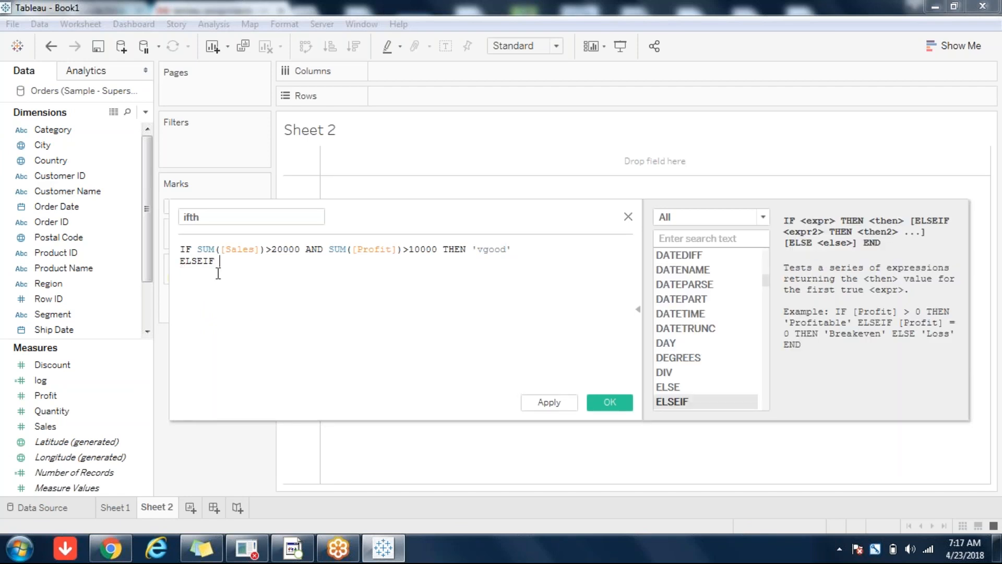
pyautogui.moveTo(198, 249); pyautogui.dragTo(513, 248)
pyautogui.hotkey('ctrl', 'c')
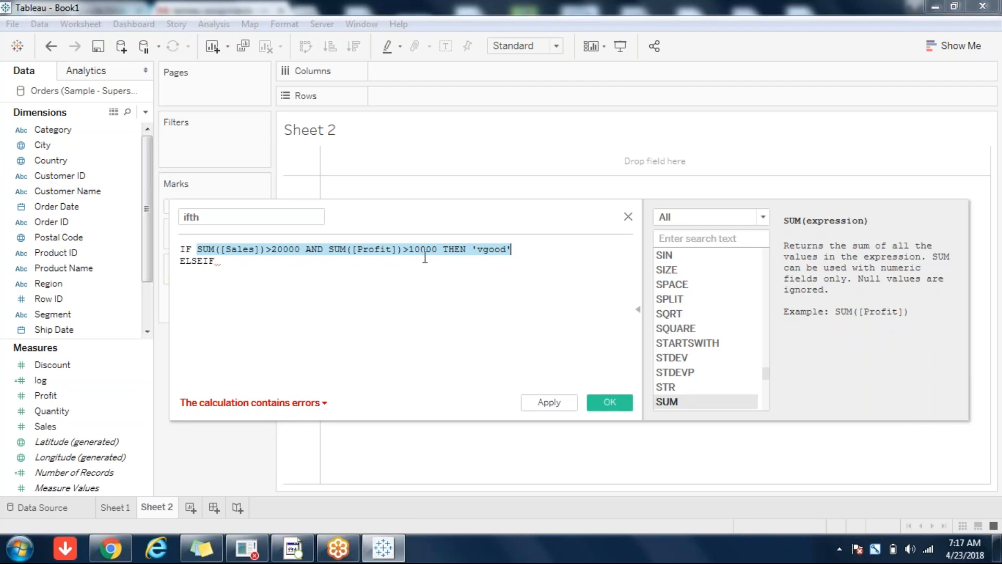
pyautogui.click(254, 271)
pyautogui.hotkey('ctrl', 'v')
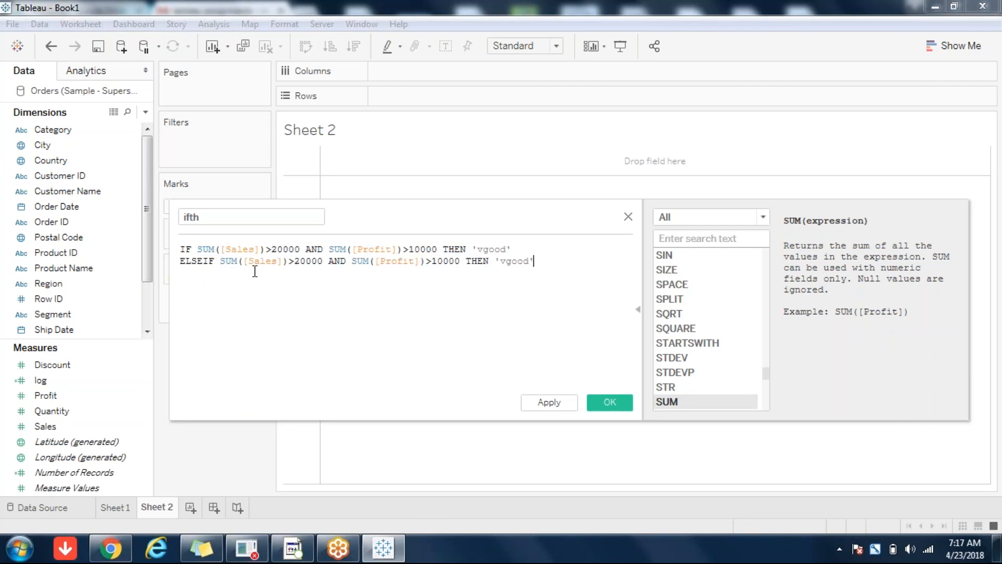
# Change the ELSEIF line to a sales threshold of 10000, a profit threshold of 5000 and the result 'good'
pyautogui.click(304, 262)
pyautogui.press('BackSpace')
pyautogui.write('1')
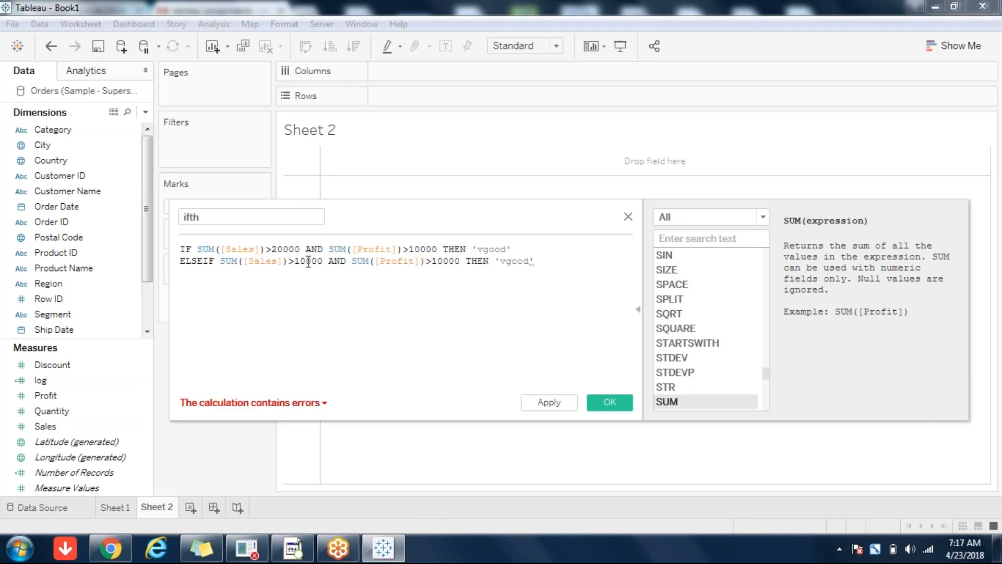
pyautogui.click(442, 261)
pyautogui.press('BackSpace')
pyautogui.press('BackSpace')
pyautogui.write('5')
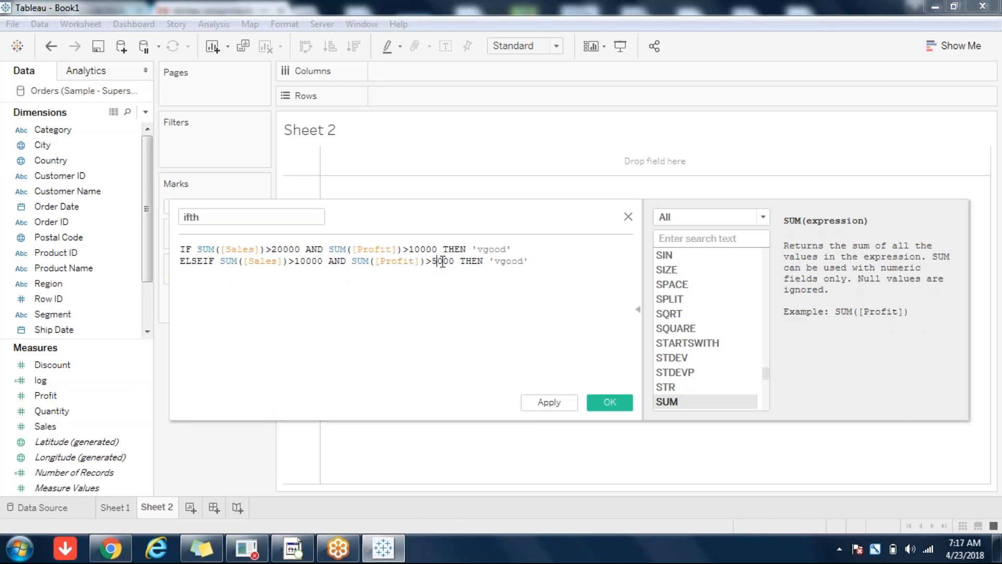
pyautogui.click(505, 263)
pyautogui.press('BackSpace')
# Duplicate the ELSEIF line as a third line of the formula
pyautogui.click(522, 261)
pyautogui.hotkey('shift', 'Home')
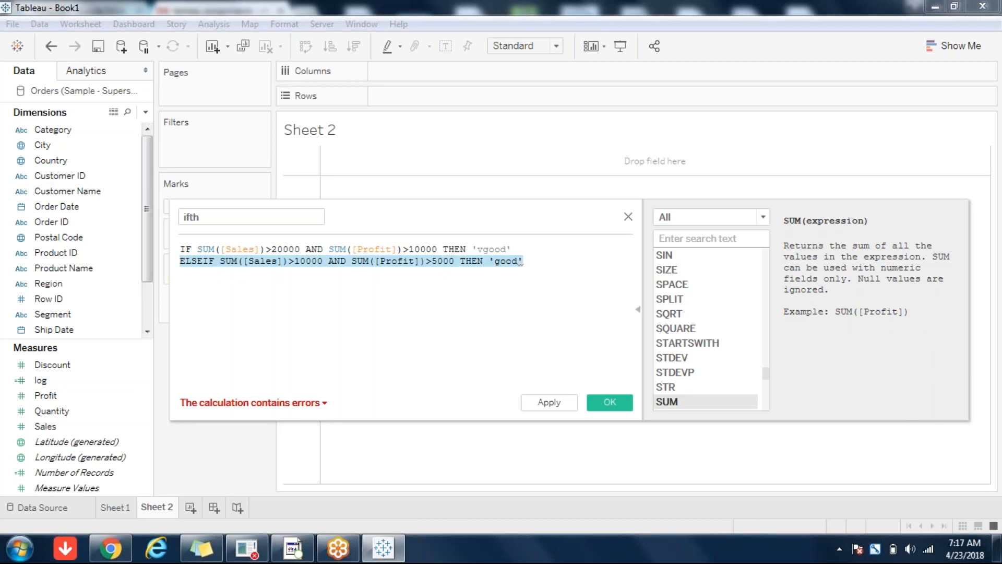
pyautogui.click(556, 259)
pyautogui.press('Return')
pyautogui.hotkey('ctrl', 'v')
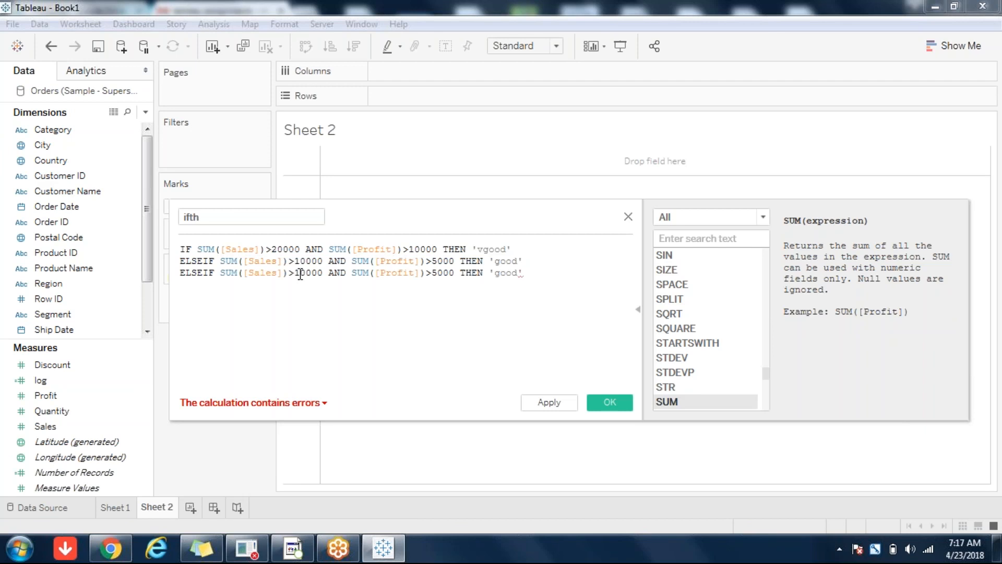
# Change both comparisons in the second ELSEIF line to less than and set its result to 'Poor'
pyautogui.click(296, 273)
pyautogui.press('BackSpace')
pyautogui.write('<')
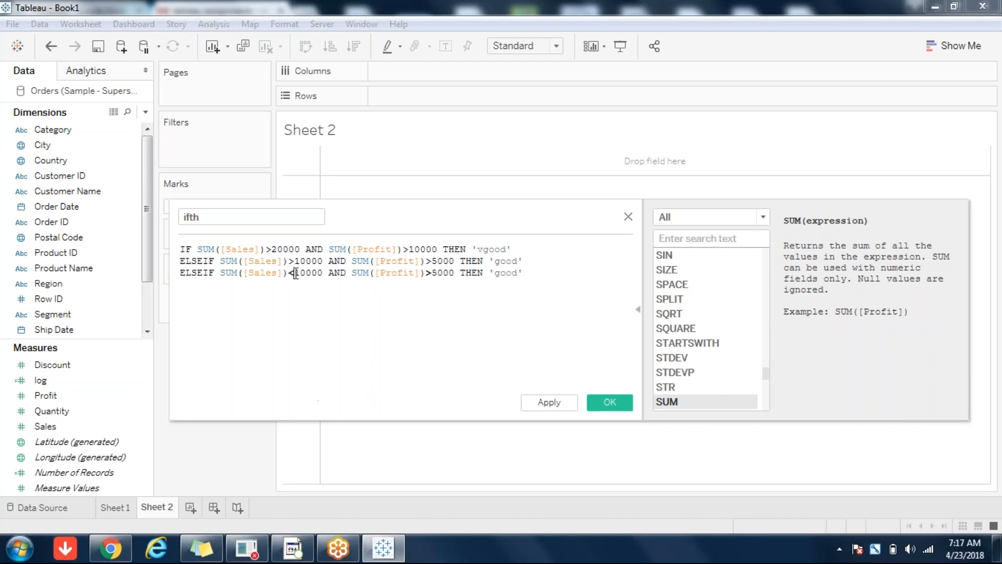
pyautogui.click(432, 273)
pyautogui.press('BackSpace')
pyautogui.write('<')
pyautogui.doubleClick(505, 272)
pyautogui.write('boor')
pyautogui.press('Return')
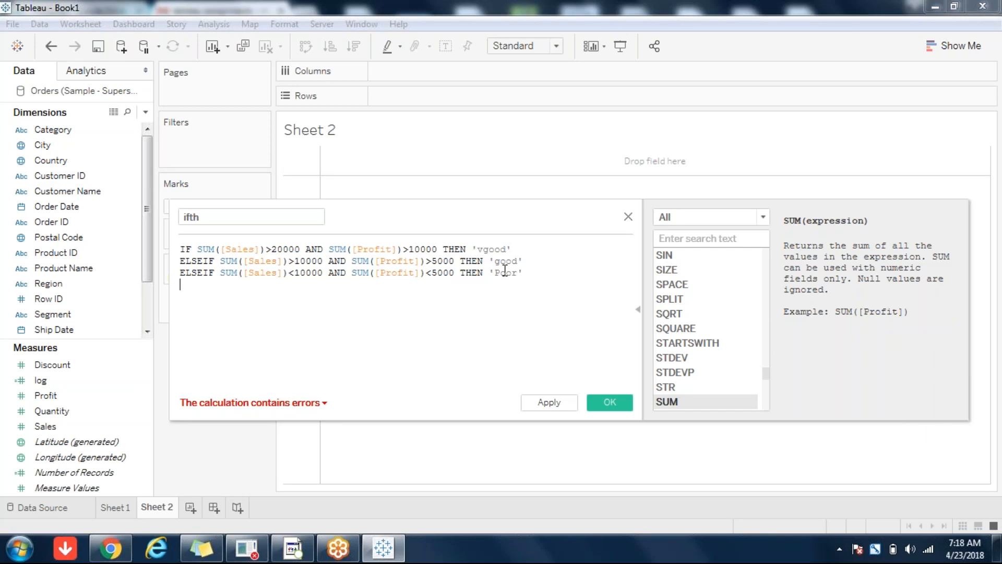
# Finish the formula with the fallback branch ELSE 'Avg' END
pyautogui.write("ELSE 'Avg'")
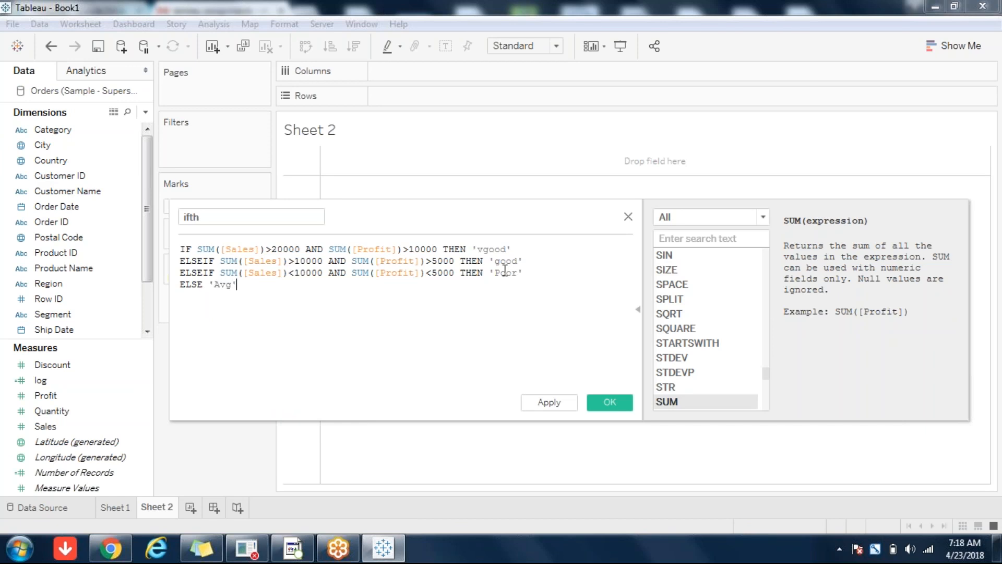
pyautogui.write(' END')
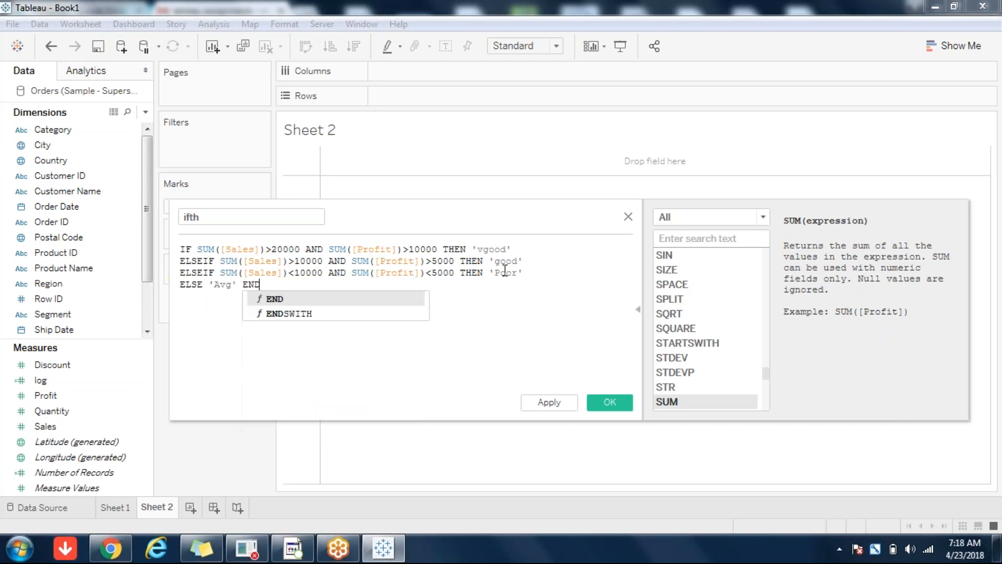
pyautogui.click(295, 299)
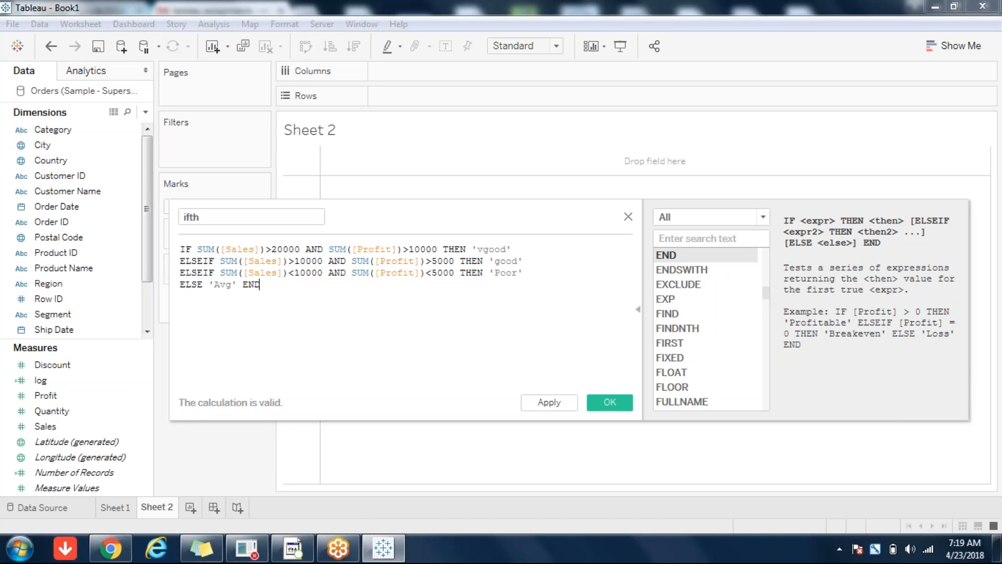
# Review the Sales and Profit conditions in the ELSEIF branches, and save the ifth calculated field
pyautogui.click(420, 272)
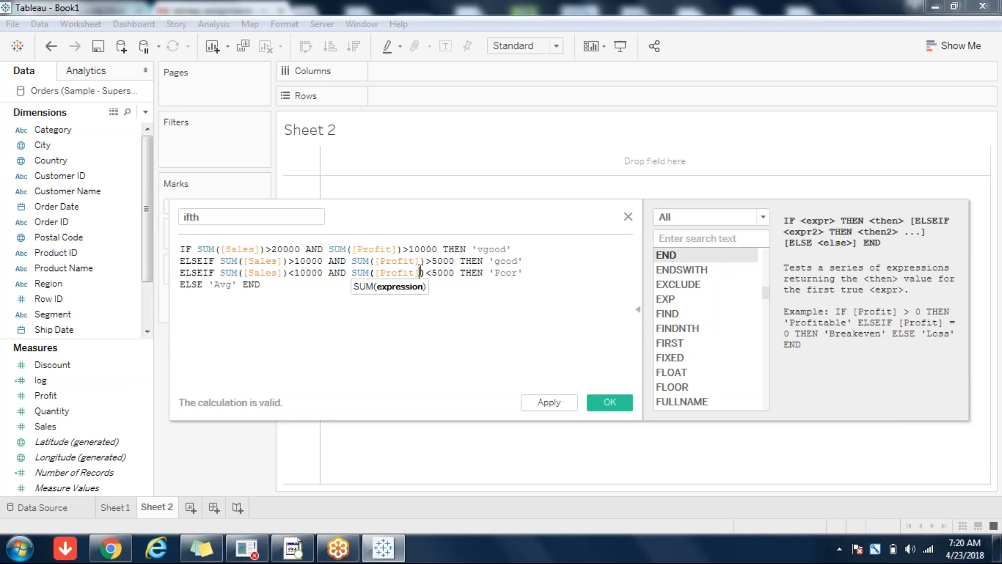
pyautogui.click(284, 291)
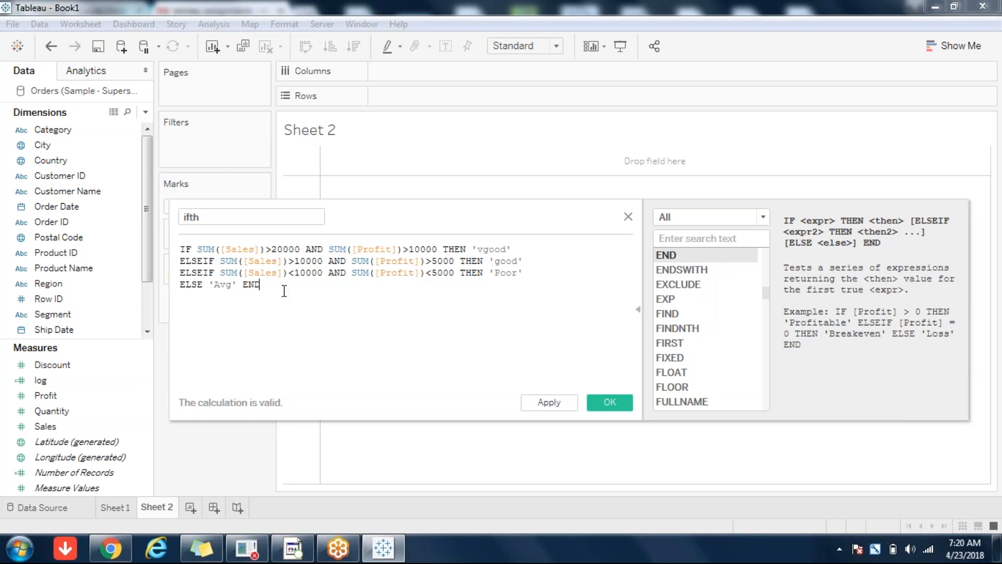
pyautogui.doubleClick(260, 260)
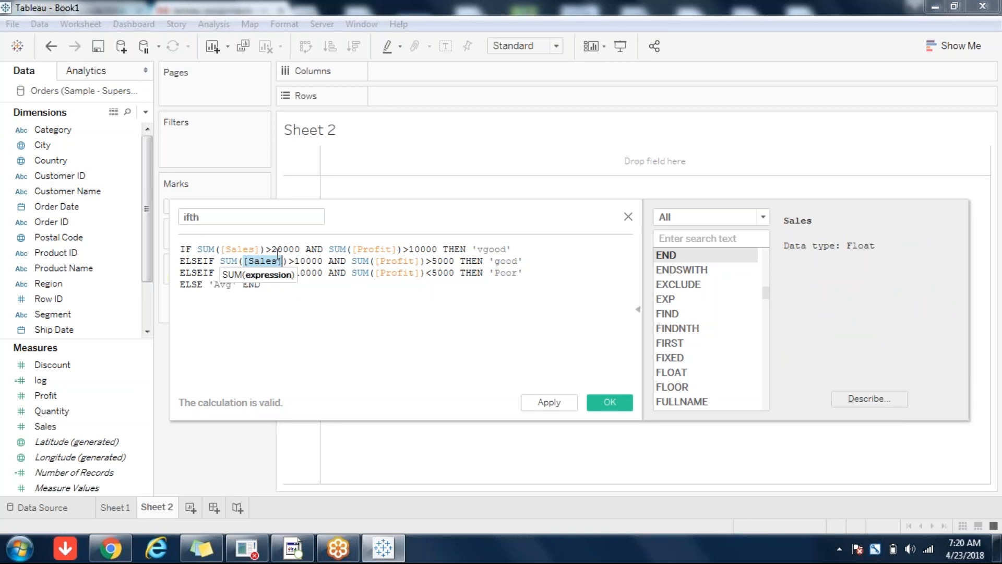
pyautogui.click(404, 260)
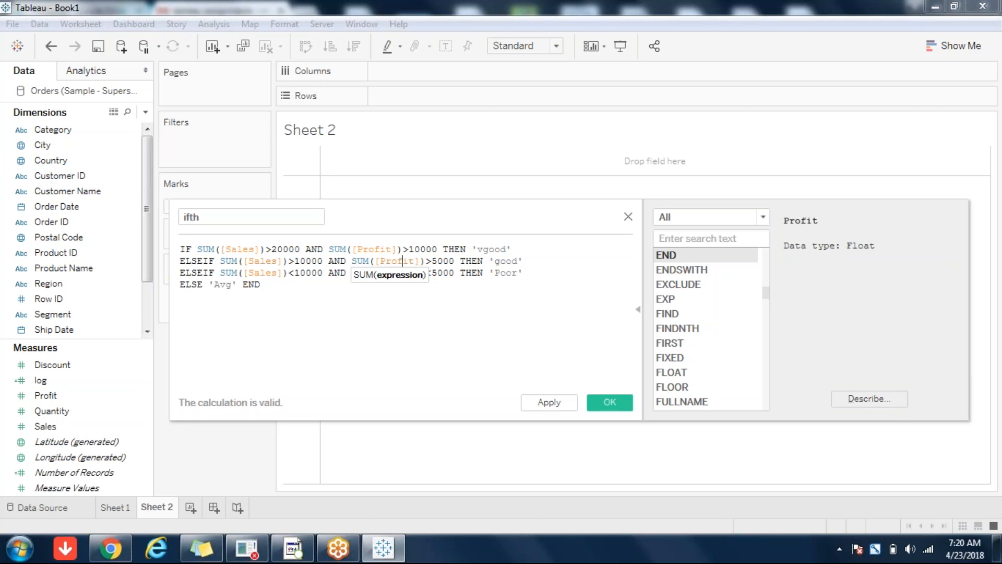
pyautogui.click(499, 272)
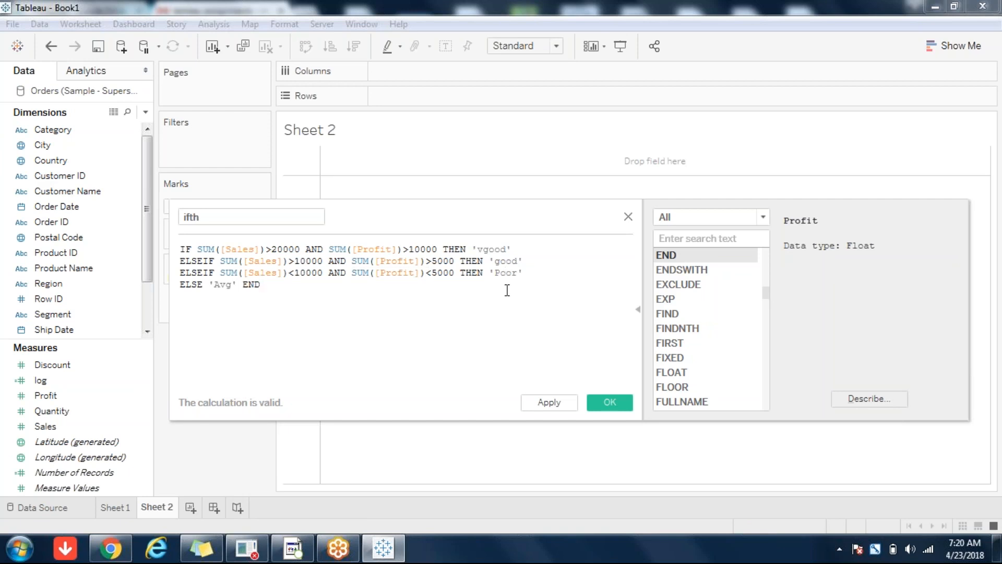
pyautogui.click(608, 403)
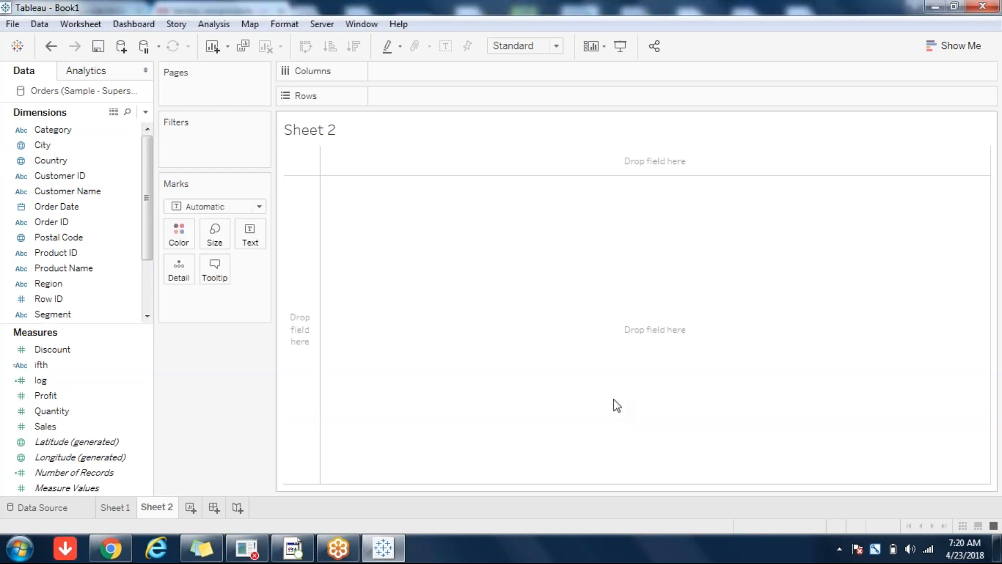
pyautogui.click(46, 365)
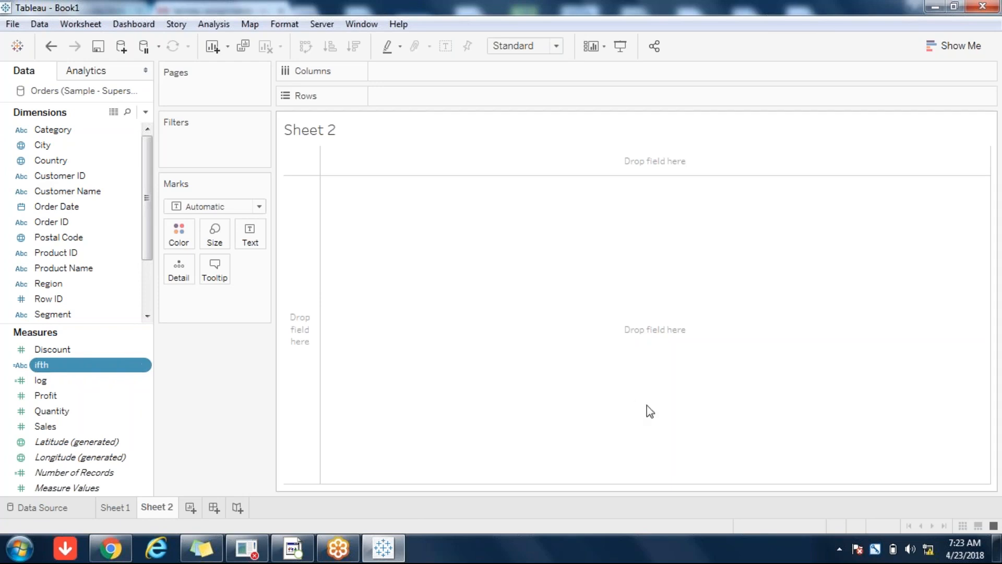
pyautogui.click(930, 548)
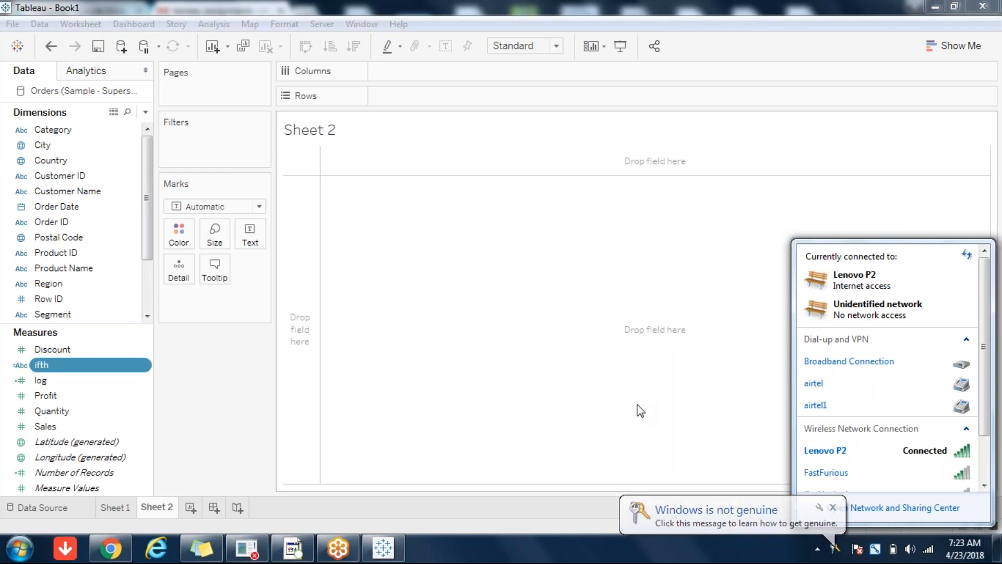
pyautogui.click(640, 410)
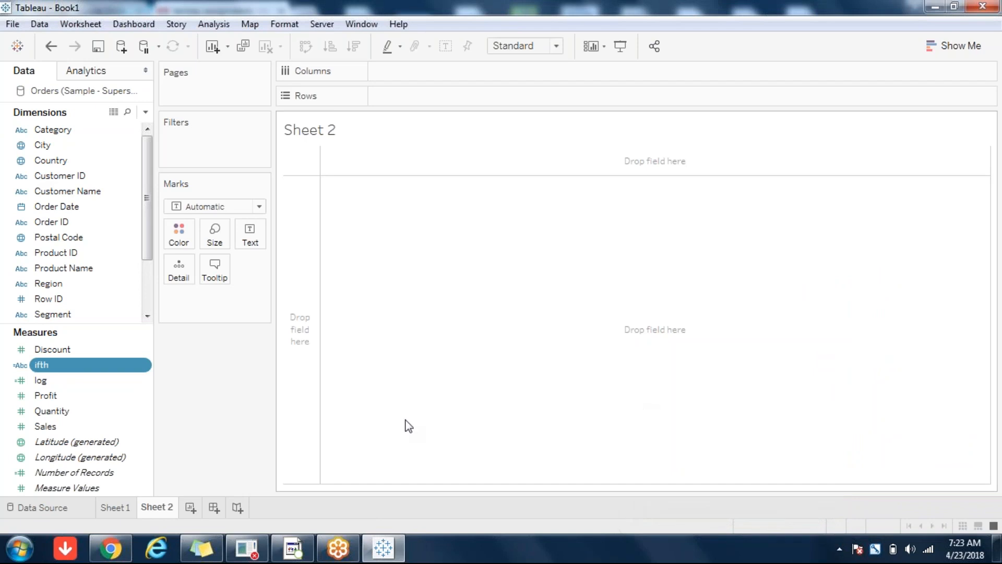
pyautogui.click(338, 548)
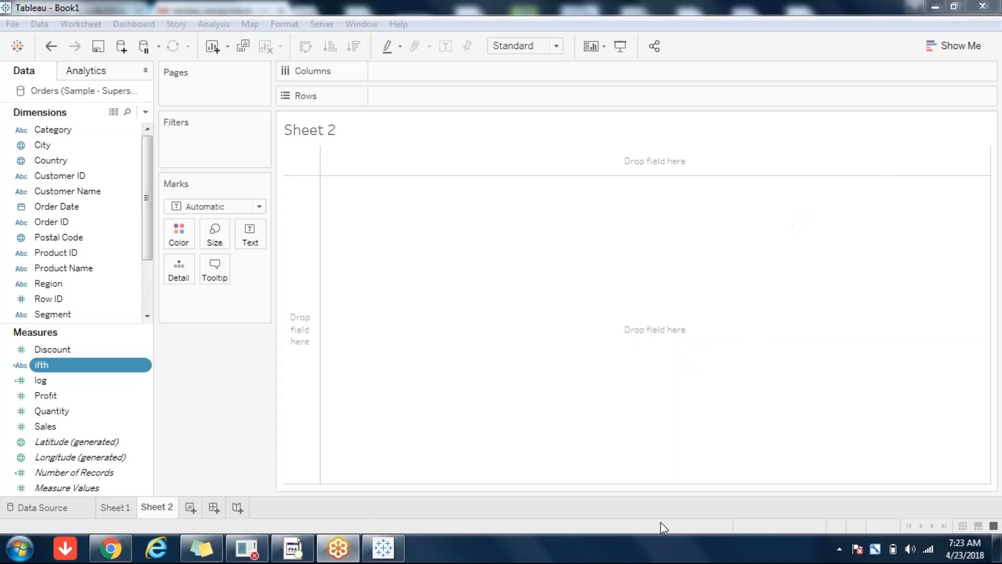
pyautogui.click(208, 393)
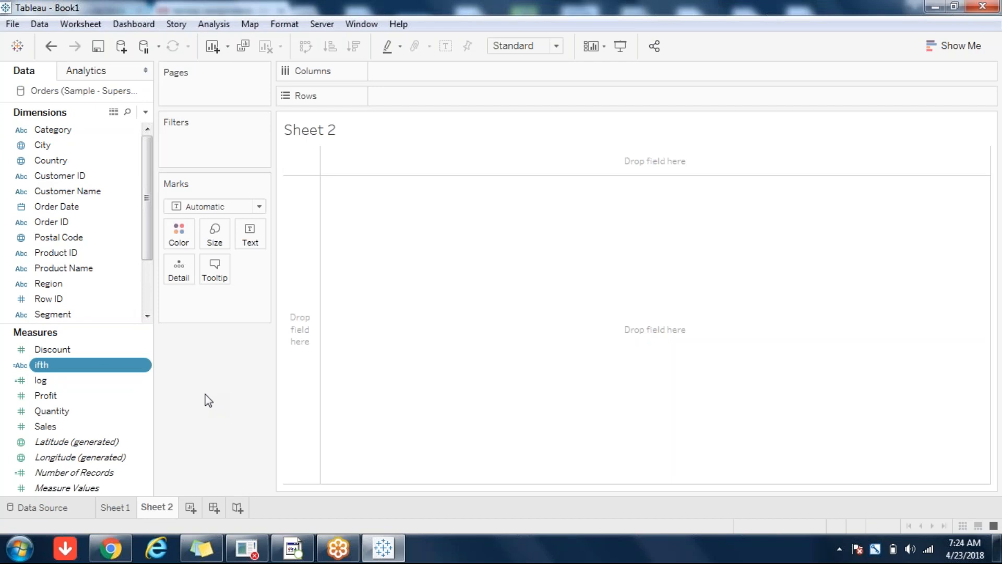
# Build a bar chart of Sales by Sub-Category and color the bars by the ifth calculated field
pyautogui.click(69, 427)
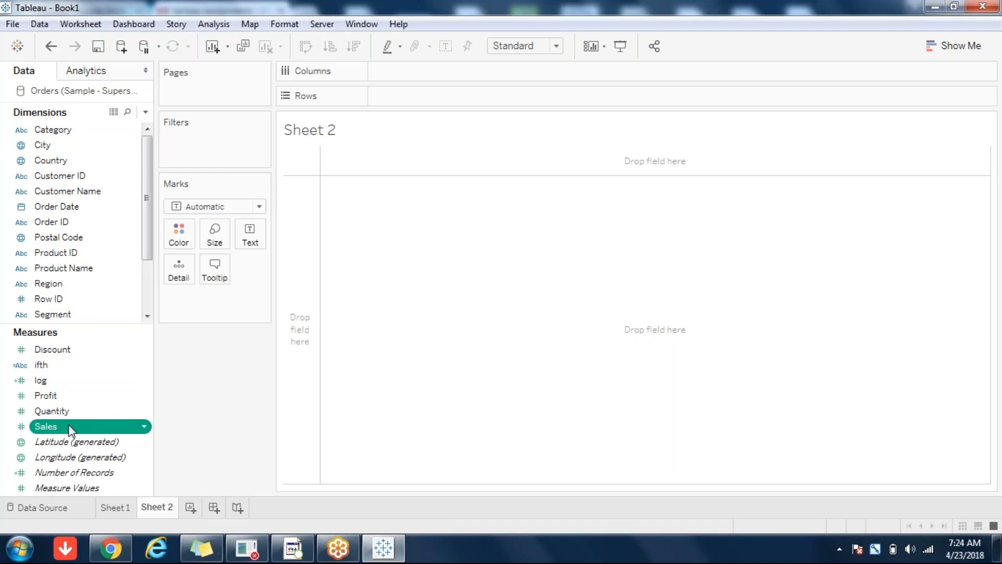
pyautogui.doubleClick(70, 429)
pyautogui.scroll(-2, 148, 302)
pyautogui.click(69, 302)
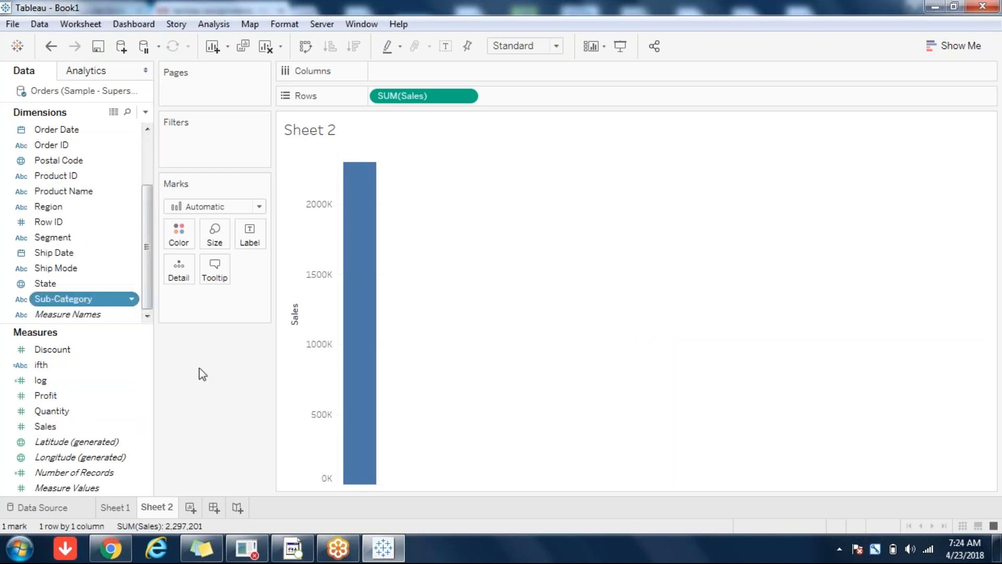
pyautogui.click(59, 368)
pyautogui.moveTo(57, 367); pyautogui.dragTo(580, 277)
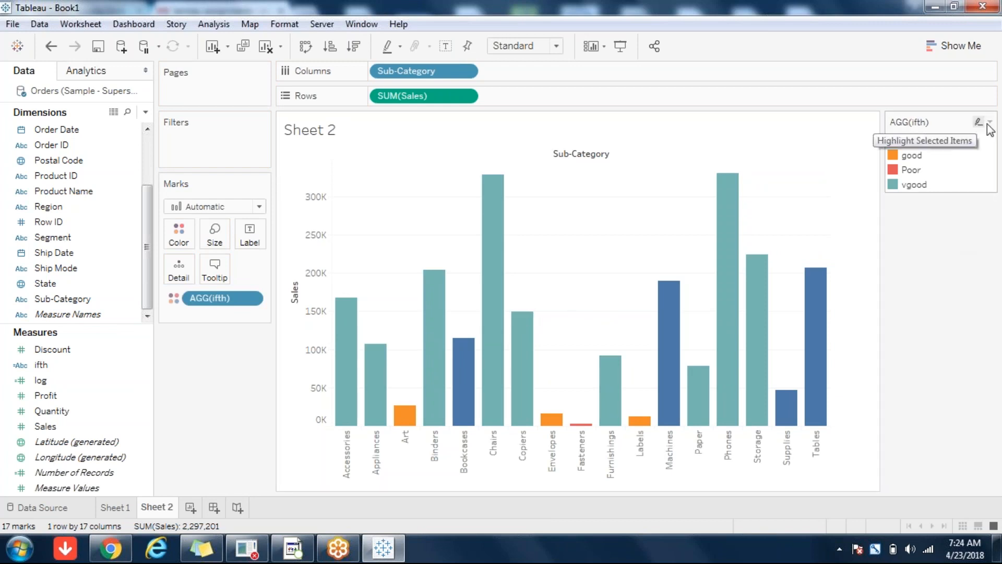
# Edit the ifth legend colors so that the vgood item is green
pyautogui.click(988, 123)
pyautogui.click(929, 137)
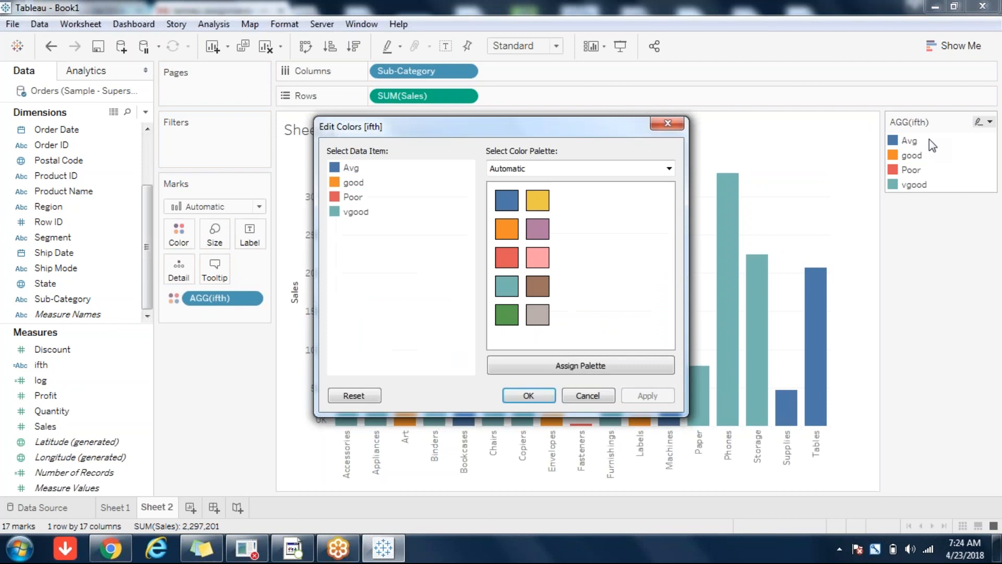
pyautogui.click(357, 213)
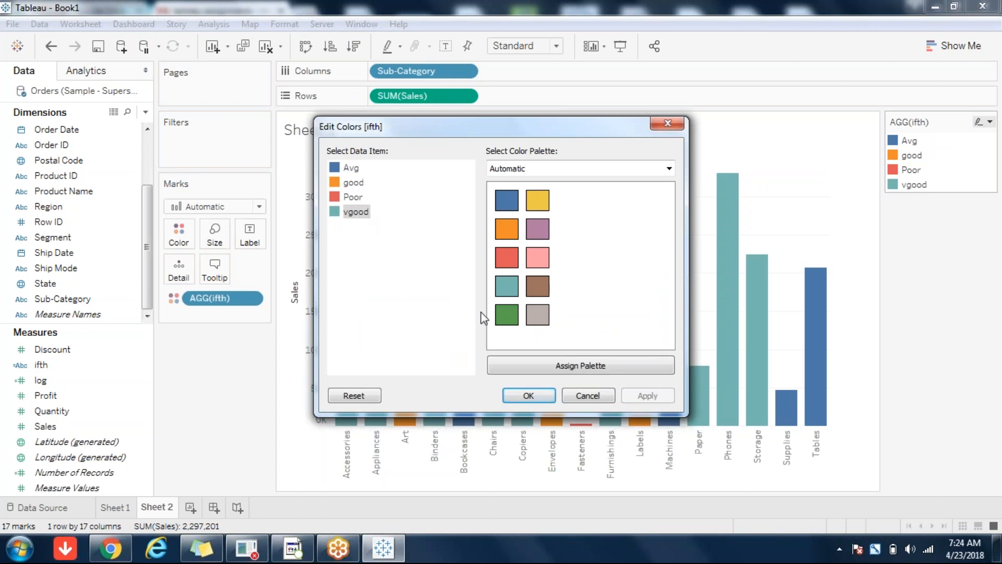
pyautogui.click(504, 317)
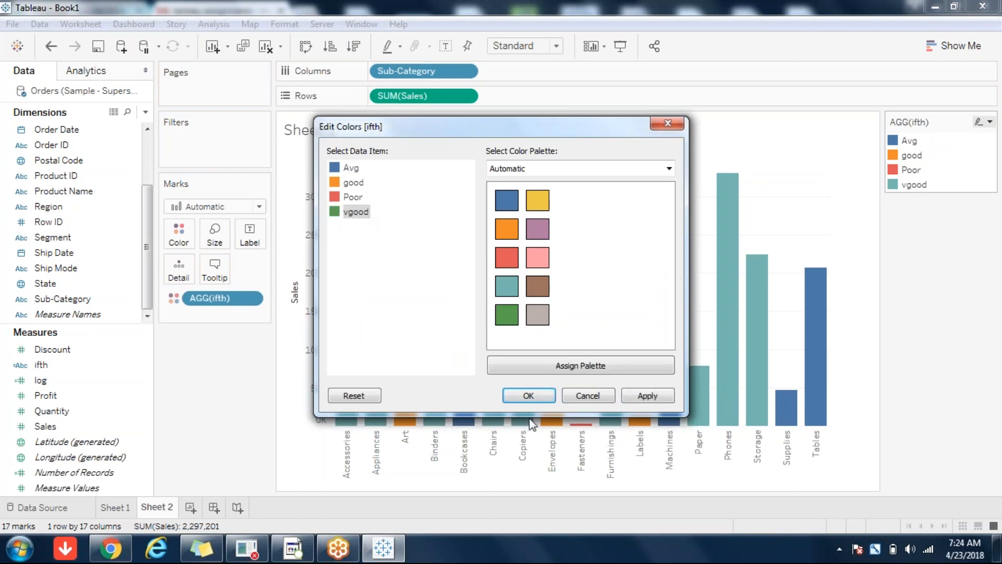
pyautogui.click(519, 395)
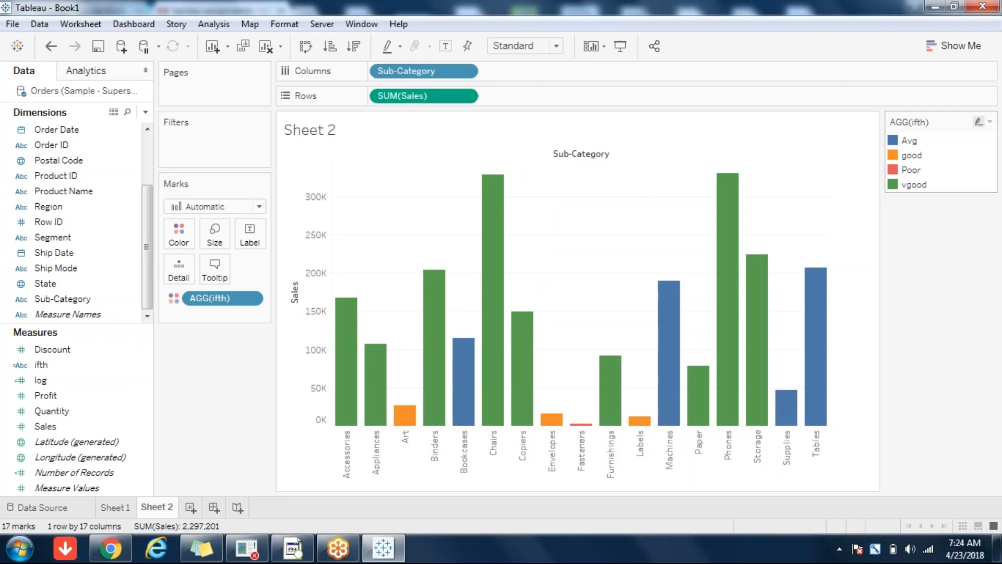
# Convert the bar chart to packed bubbles and color the bubbles by the ifth field
pyautogui.click(954, 46)
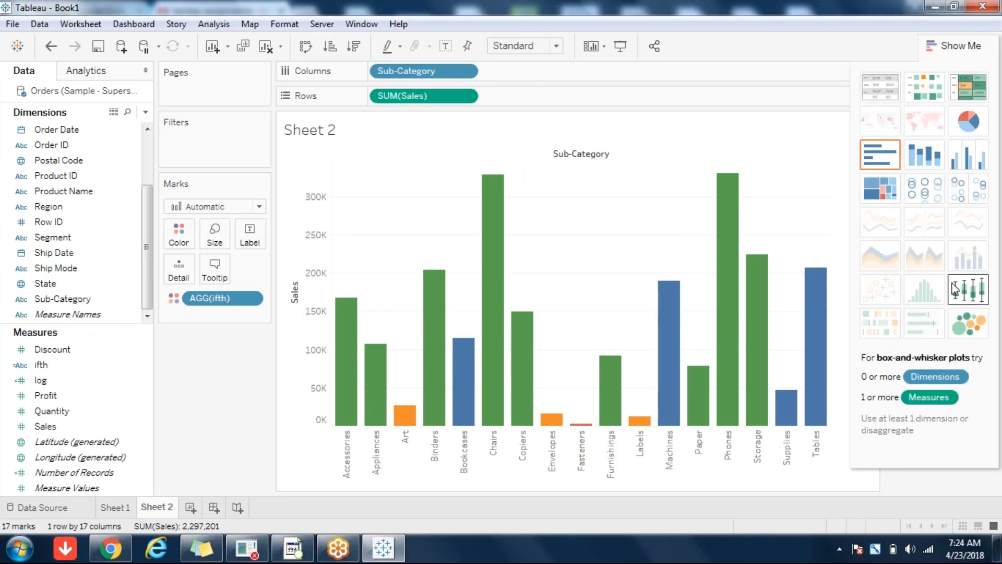
pyautogui.click(964, 320)
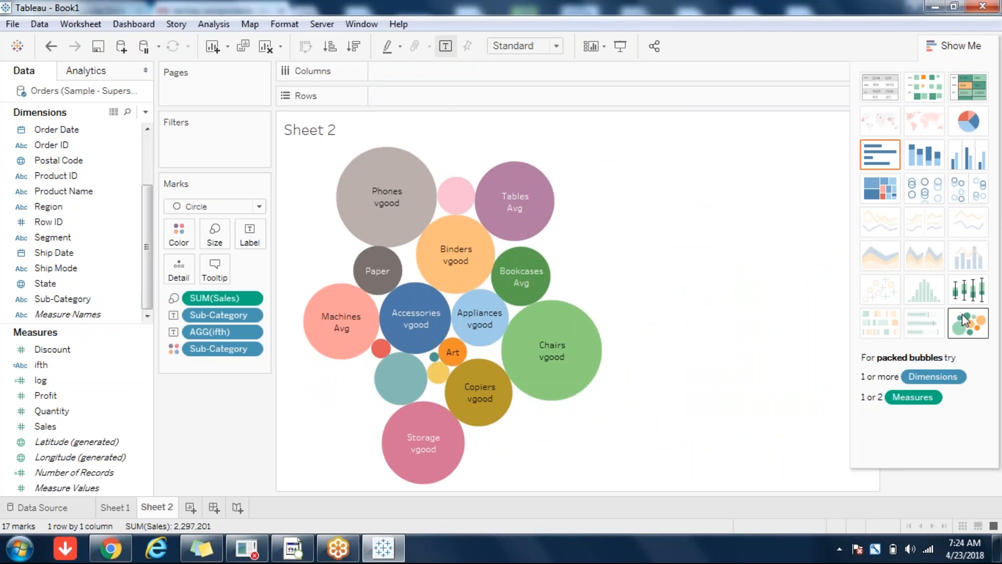
pyautogui.click(85, 365)
pyautogui.moveTo(72, 369); pyautogui.dragTo(178, 235)
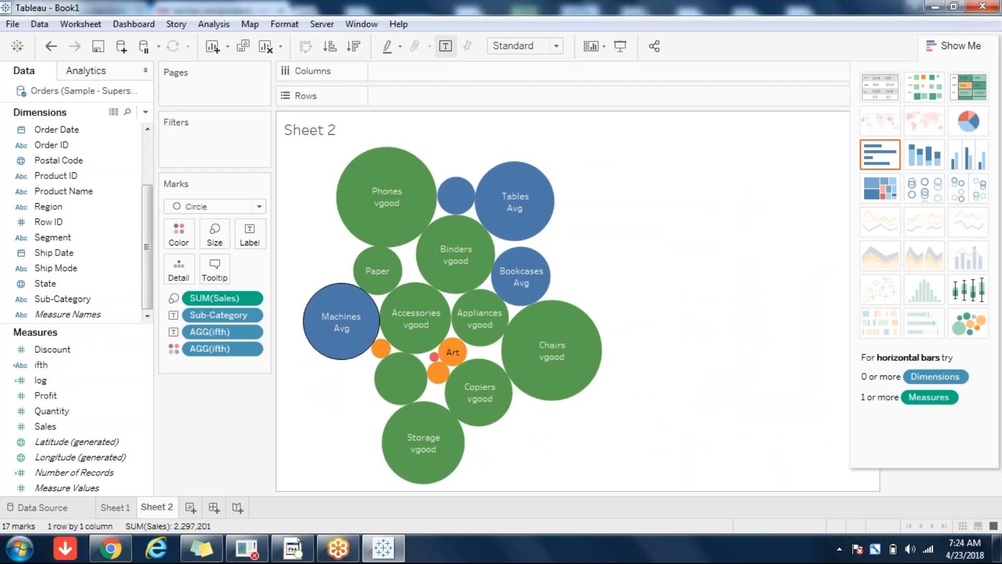
# Try displaying the same data as a treemap and as pie charts
pyautogui.click(862, 198)
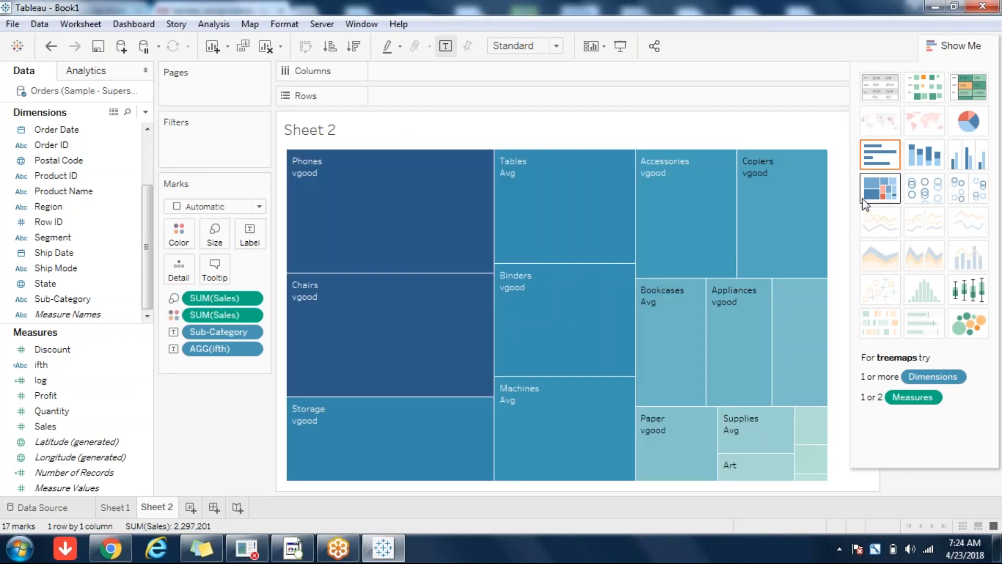
pyautogui.click(973, 122)
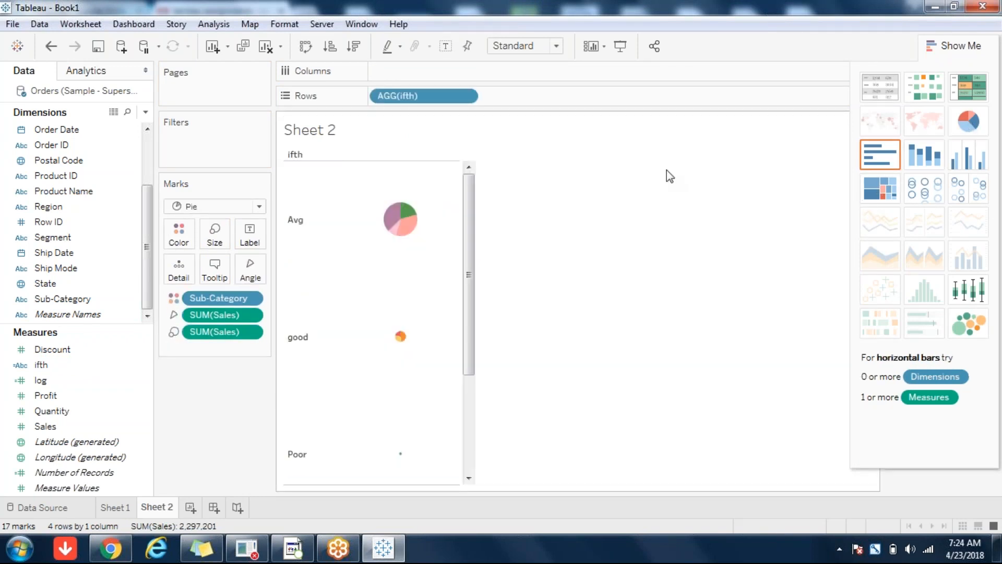
pyautogui.click(955, 45)
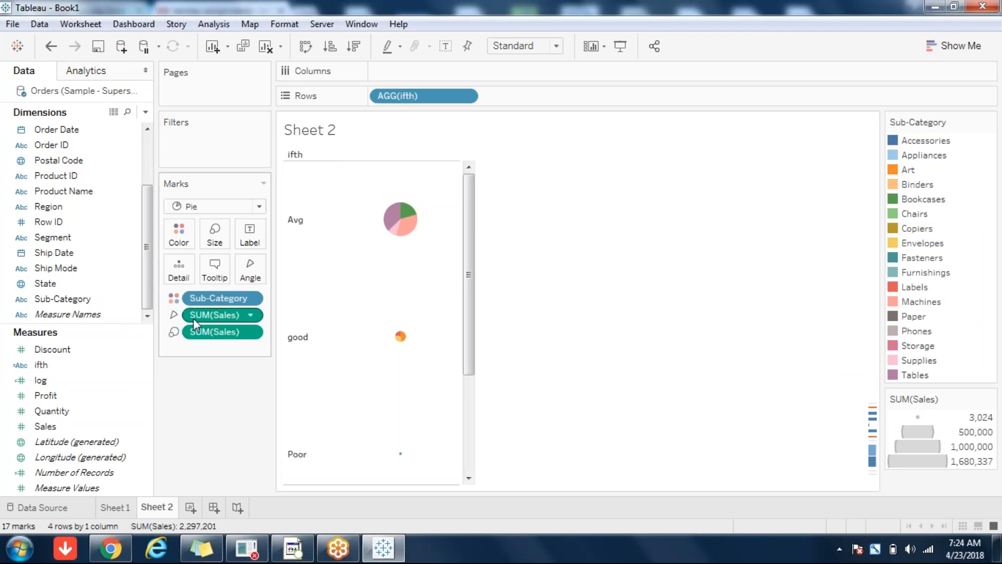
# Clear the sheet and build a text table of Sales by Sub-Category
pyautogui.click(265, 46)
pyautogui.doubleClick(63, 306)
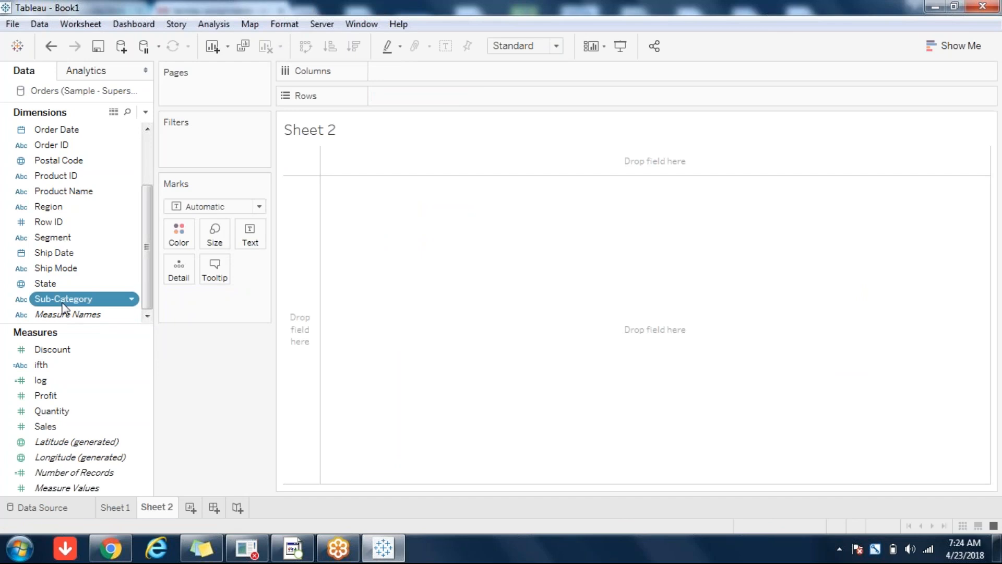
pyautogui.click(46, 429)
pyautogui.doubleClick(46, 428)
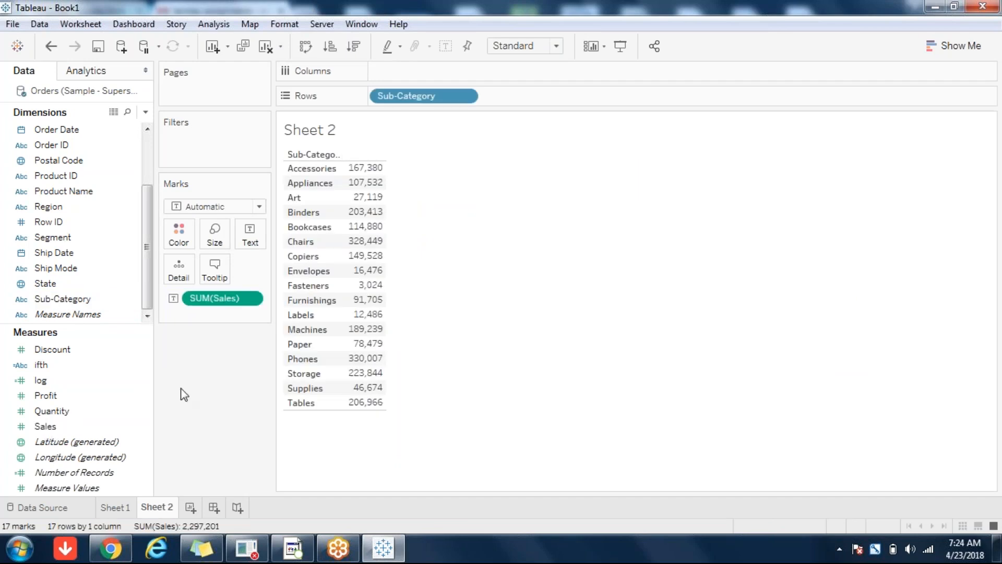
# Try coloring the Sales values in the text table by the ifth field
pyautogui.click(54, 372)
pyautogui.moveTo(56, 375); pyautogui.dragTo(178, 235)
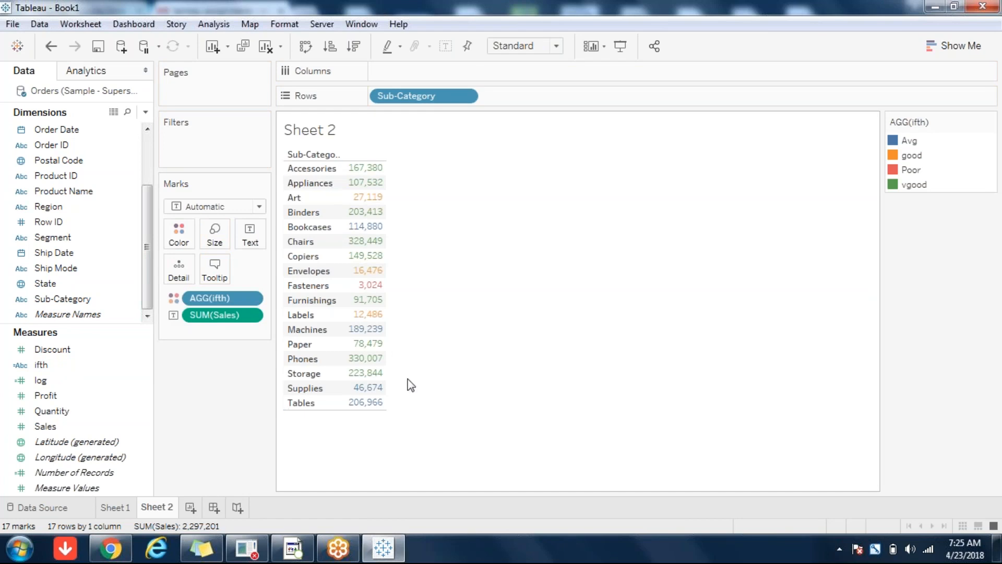
pyautogui.hotkey('ctrl', 'z')
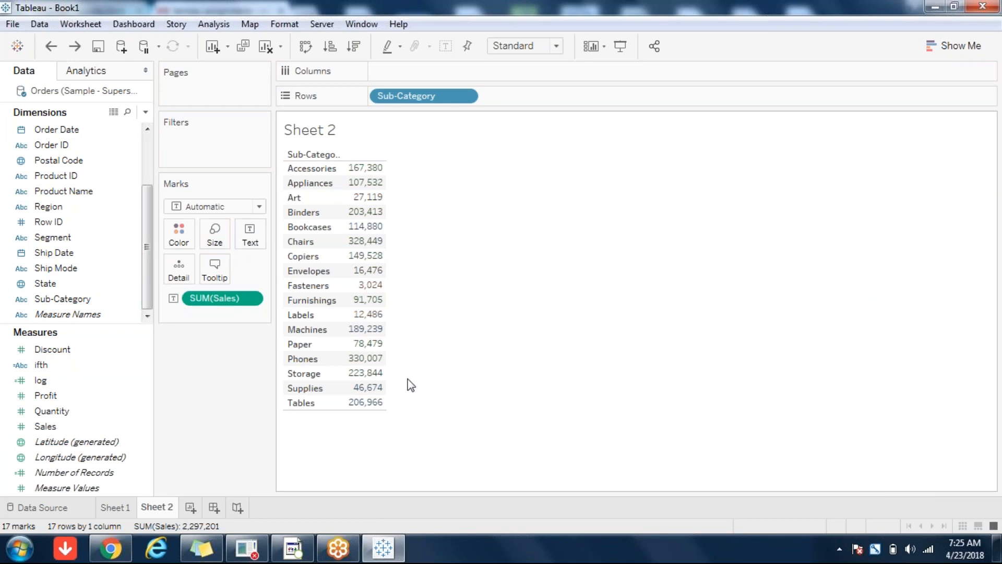
# Clear the sheet again and rebuild the Sub-Category text table with Sales values
pyautogui.click(266, 47)
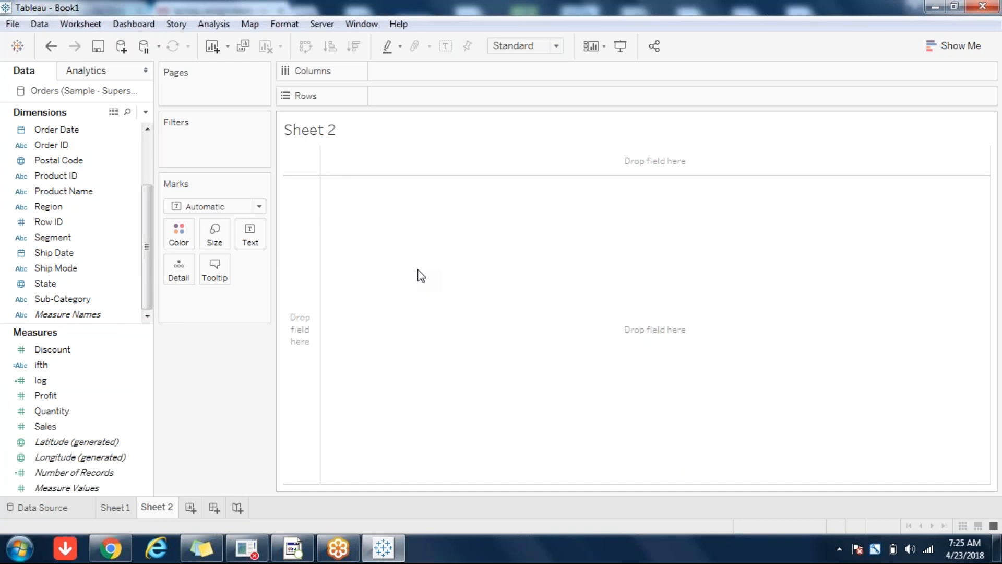
pyautogui.click(94, 299)
pyautogui.doubleClick(45, 425)
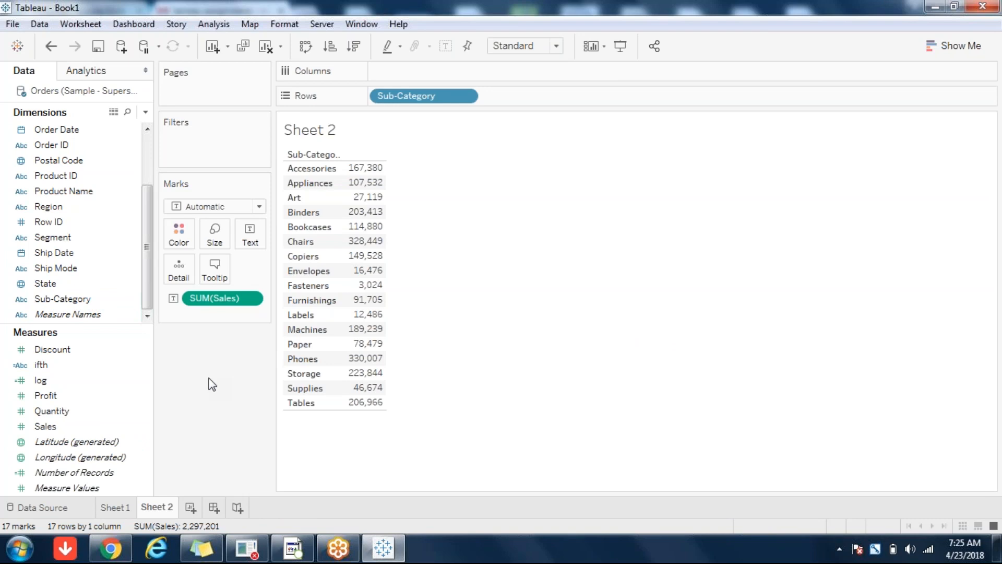
# Change the mark type to Shape and widen the Sales column so the shapes sit apart from the numbers
pyautogui.click(242, 210)
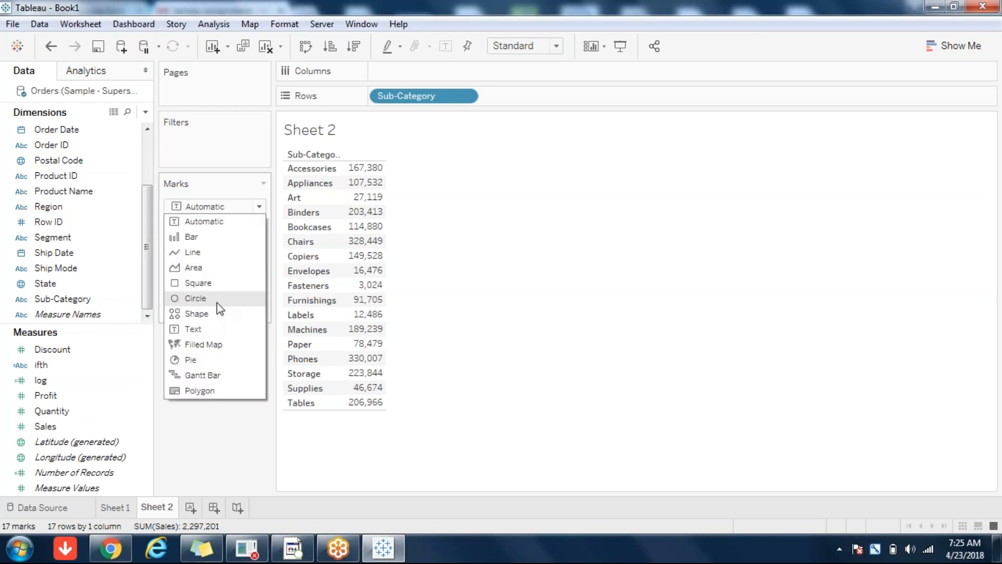
pyautogui.click(214, 316)
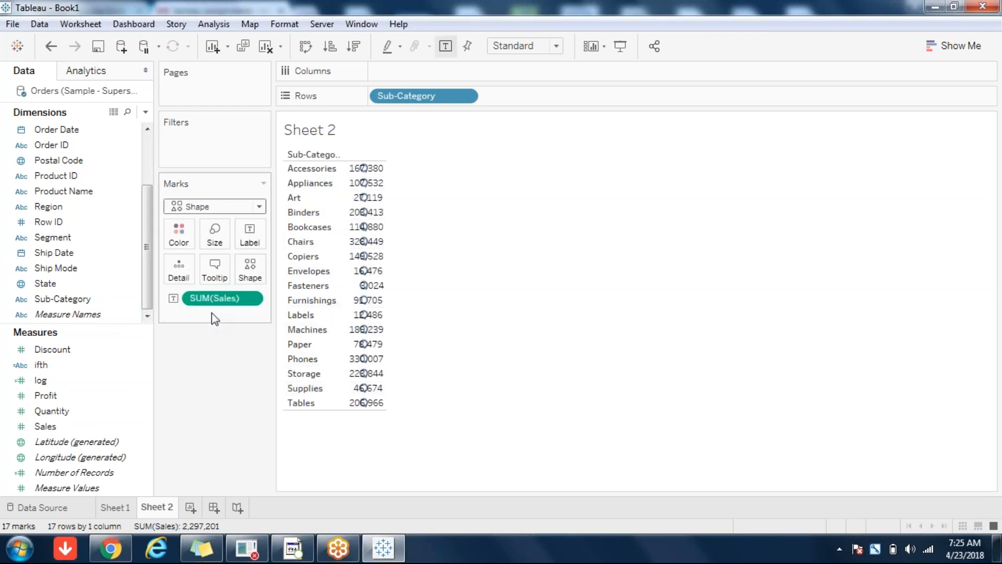
pyautogui.moveTo(387, 171)
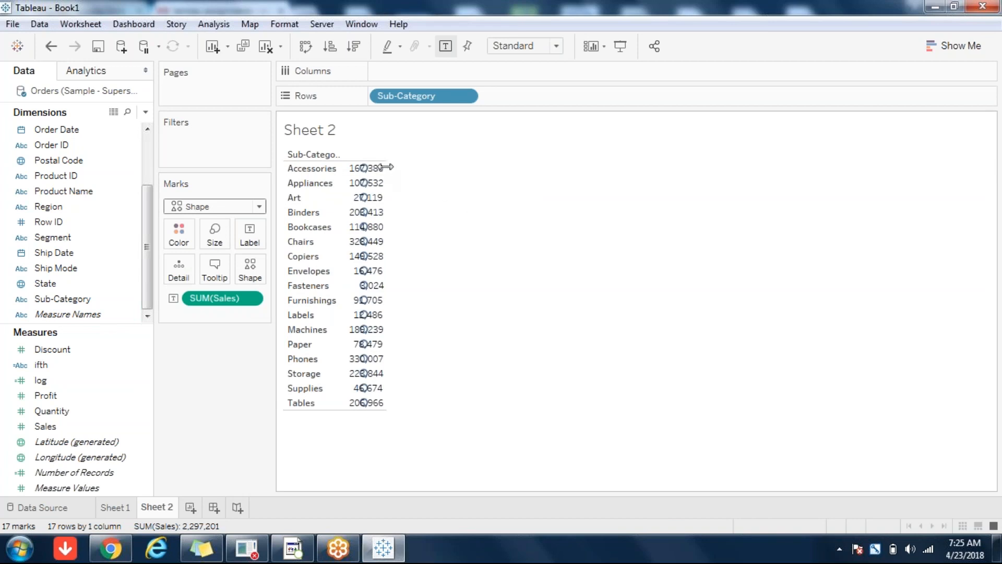
pyautogui.moveTo(390, 165); pyautogui.dragTo(446, 167)
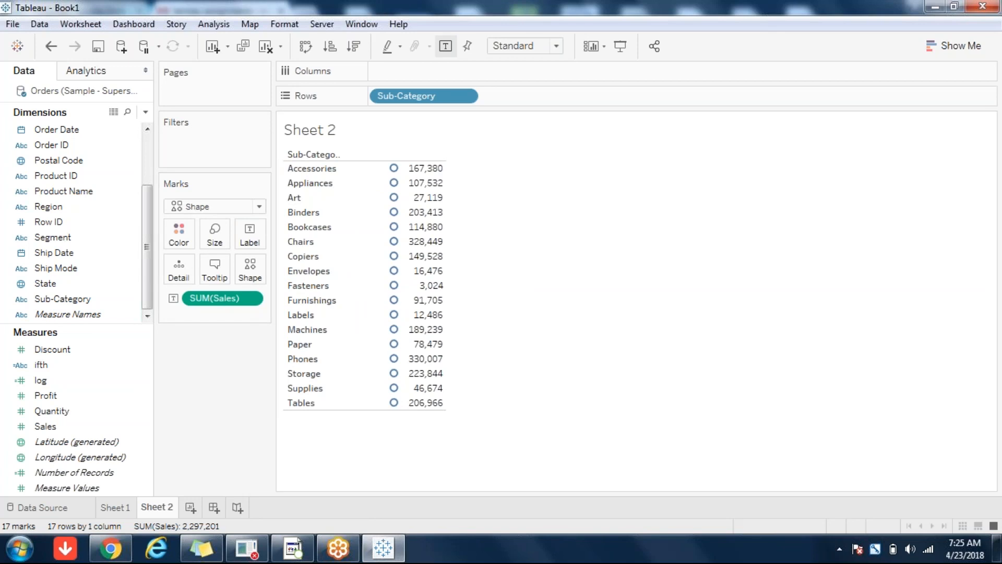
# Switch to Windows Explorer and open the Shapes folder in My Tableau Repository under Documents
pyautogui.click(19, 548)
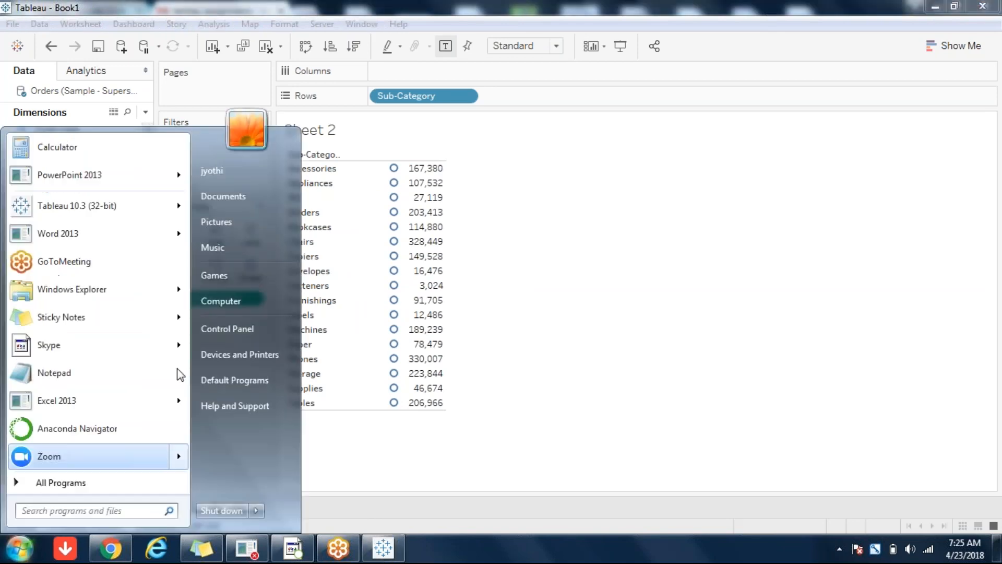
pyautogui.press('Escape')
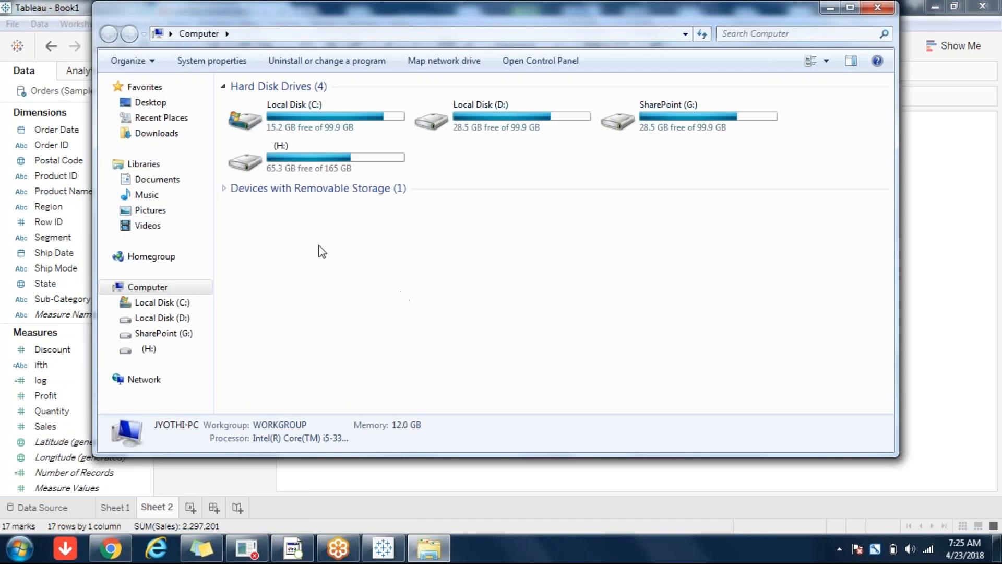
pyautogui.click(159, 181)
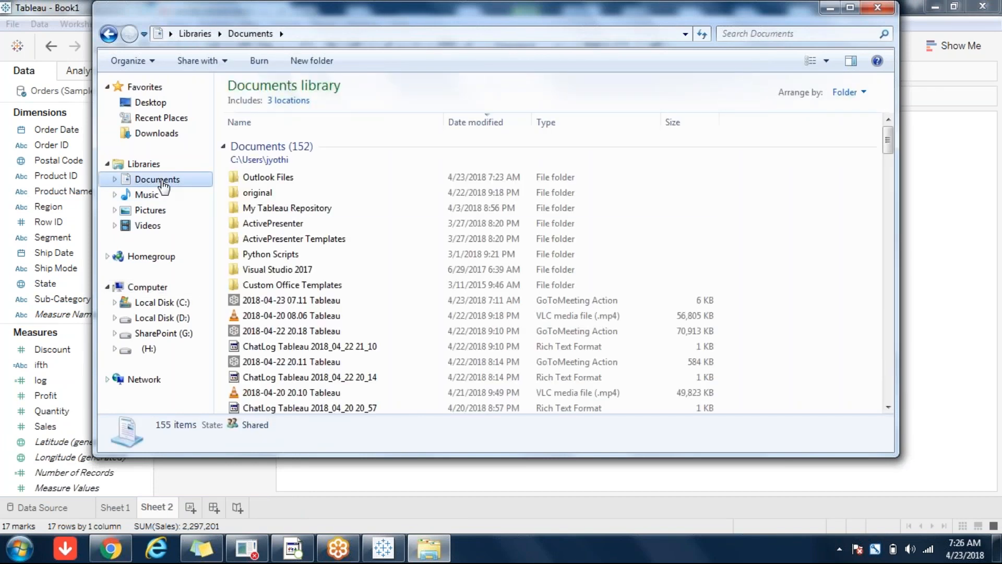
pyautogui.click(322, 208)
pyautogui.doubleClick(324, 209)
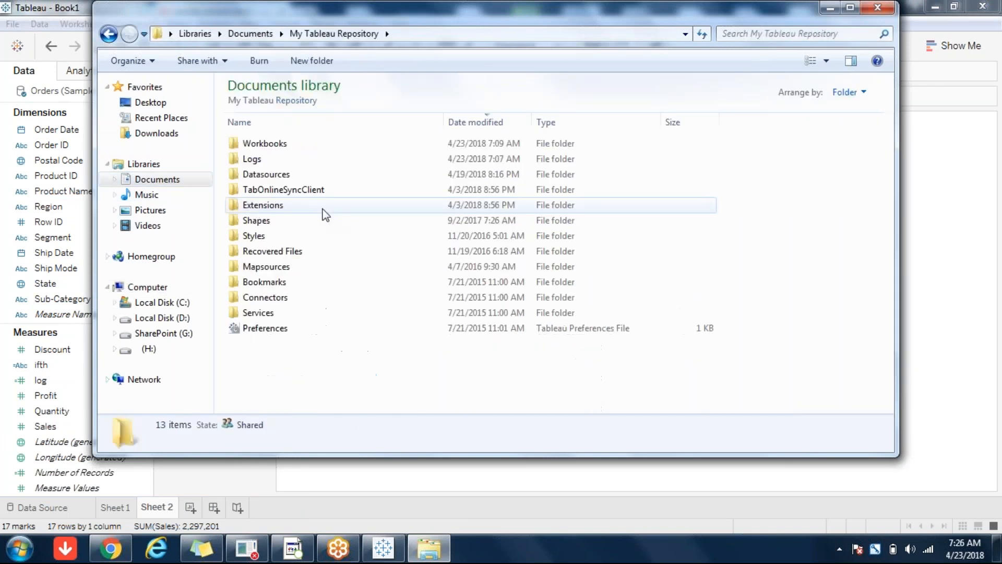
pyautogui.doubleClick(271, 232)
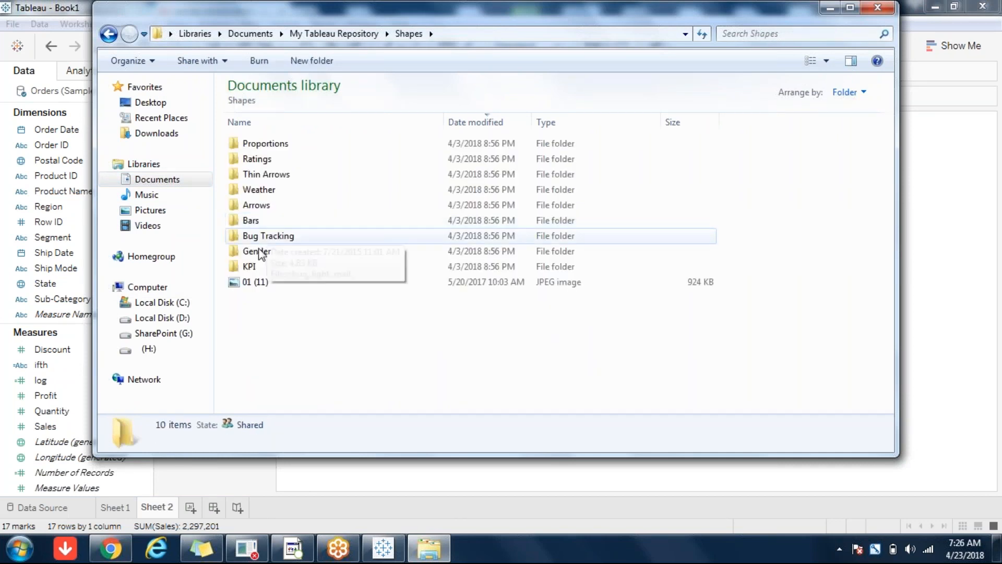
# Browse the images in the Bars shape folder starting from bars1, and return to the Shapes folder
pyautogui.click(251, 222)
pyautogui.doubleClick(252, 220)
pyautogui.click(254, 160)
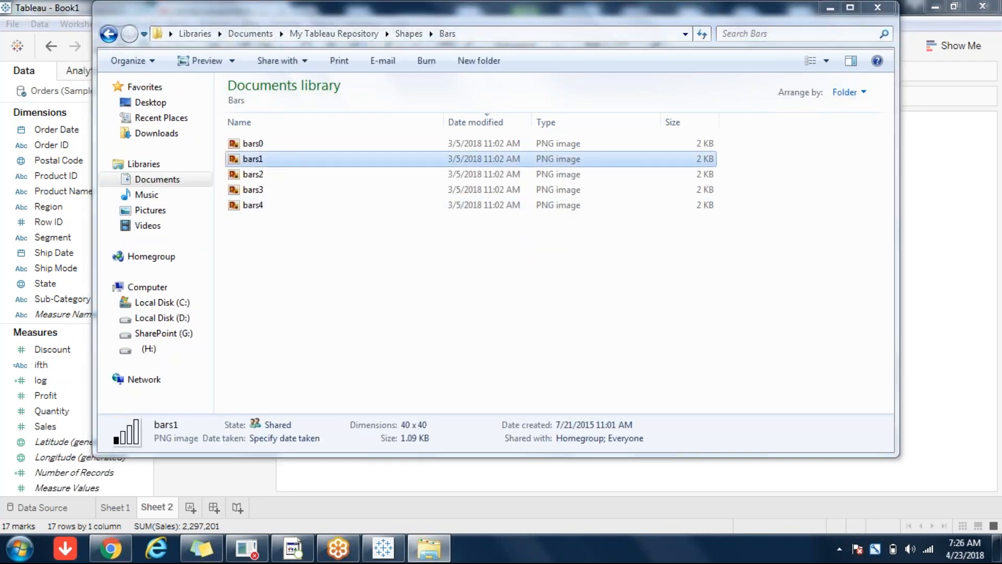
pyautogui.press('Return')
pyautogui.press('Right')
pyautogui.press('Right')
pyautogui.press('Right')
pyautogui.click(993, 7)
pyautogui.press('BackSpace')
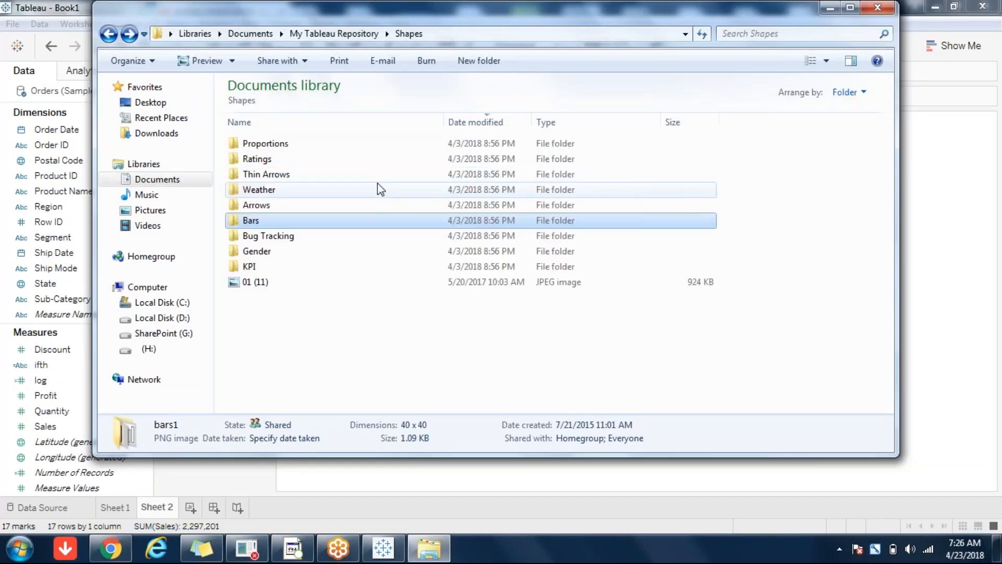
# Open image 5 in the Thin Arrows shape folder and page back through the arrow images
pyautogui.doubleClick(268, 175)
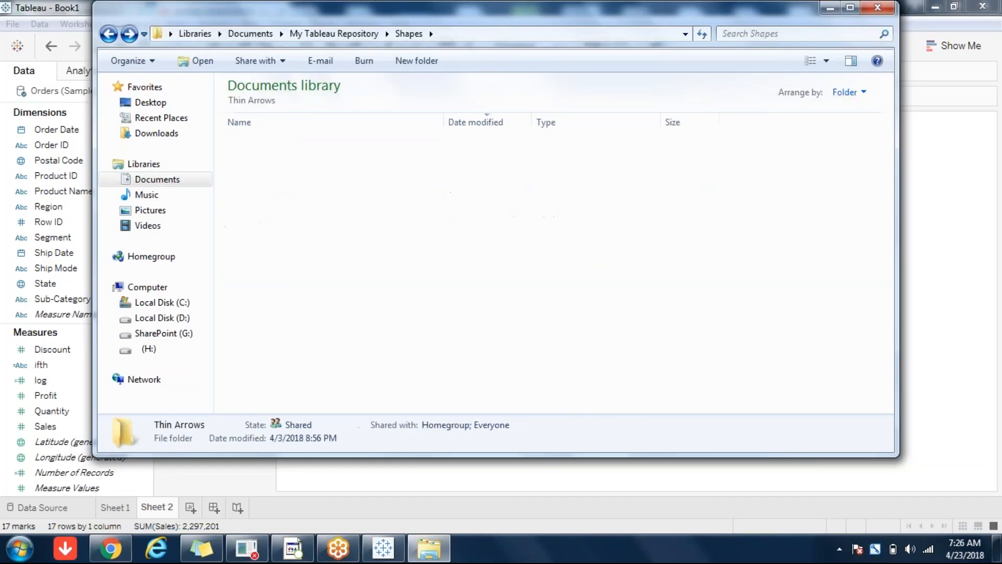
pyautogui.click(244, 205)
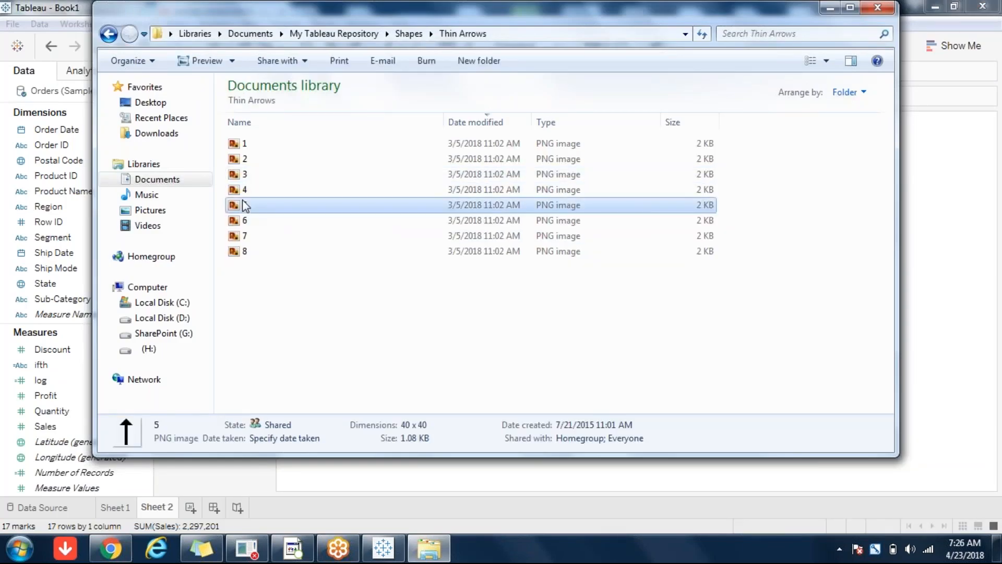
pyautogui.doubleClick(245, 205)
pyautogui.press('Left')
pyautogui.press('Left')
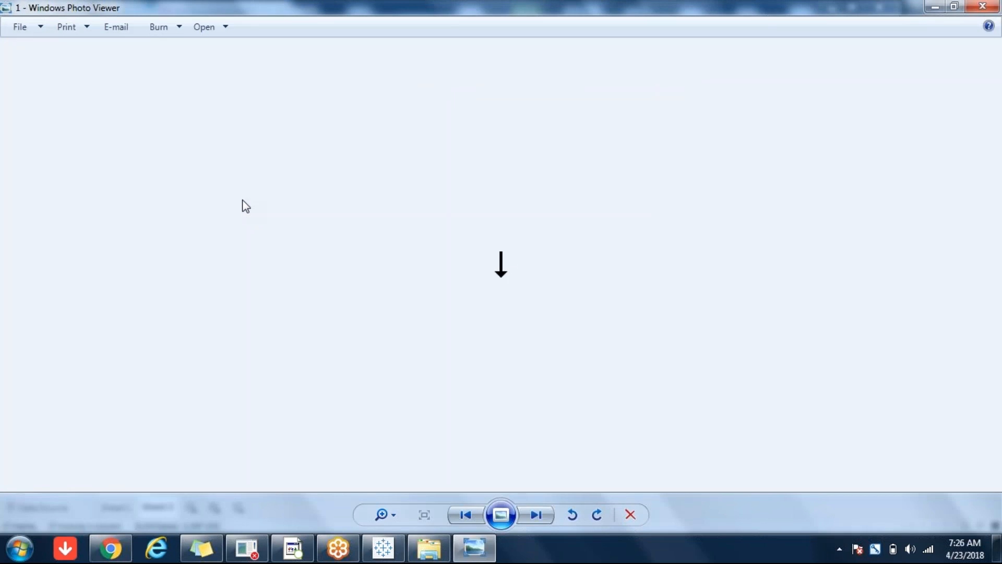
# Close the arrow image, page through the images in the KPI shape folder from 06, and return to the Shapes folder
pyautogui.click(982, 6)
pyautogui.press('BackSpace')
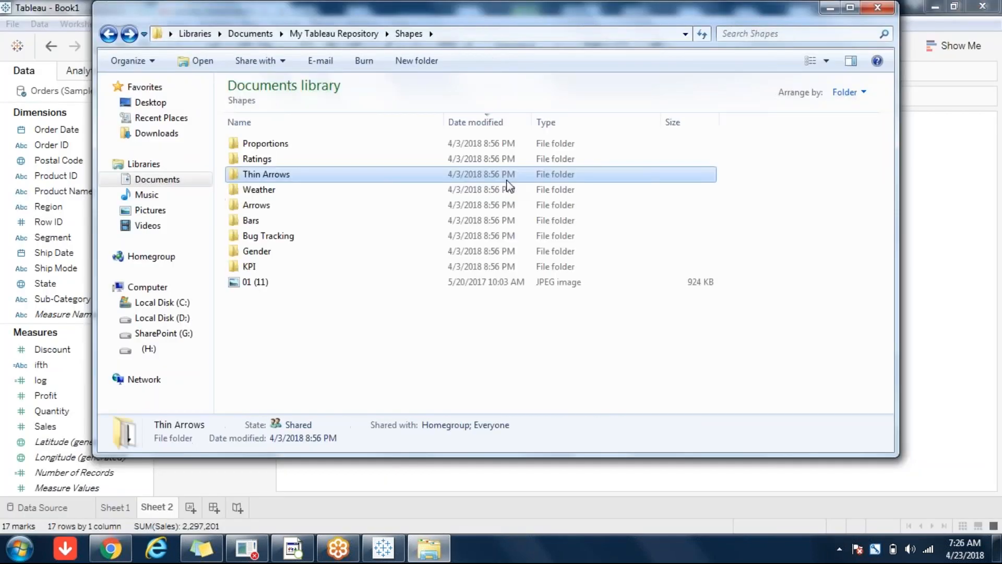
pyautogui.doubleClick(258, 265)
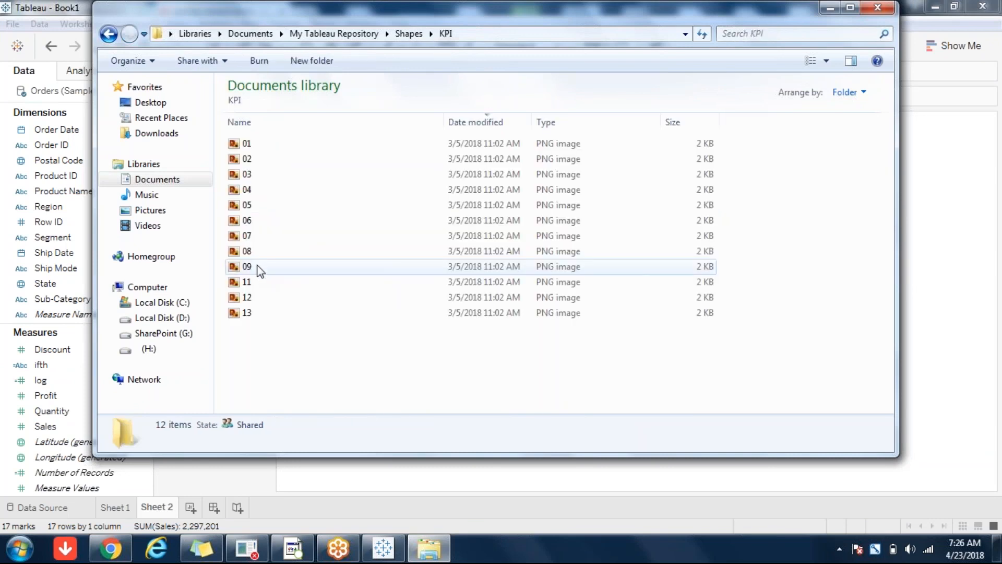
pyautogui.doubleClick(252, 225)
pyautogui.press('Right')
pyautogui.press('Right')
pyautogui.press('Right')
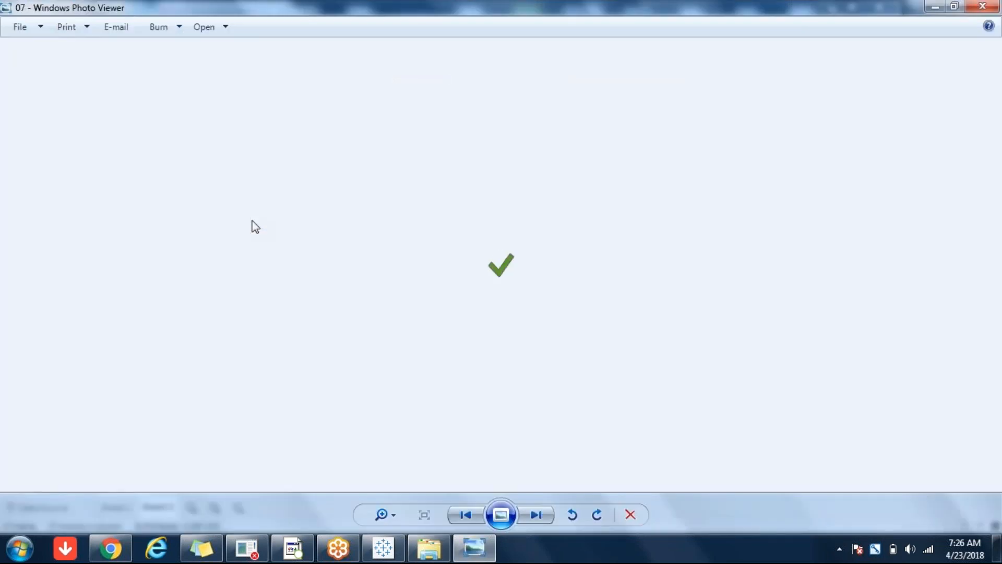
pyautogui.press('Right')
pyautogui.press('Right')
pyautogui.press('Right')
pyautogui.press('Right')
pyautogui.click(982, 6)
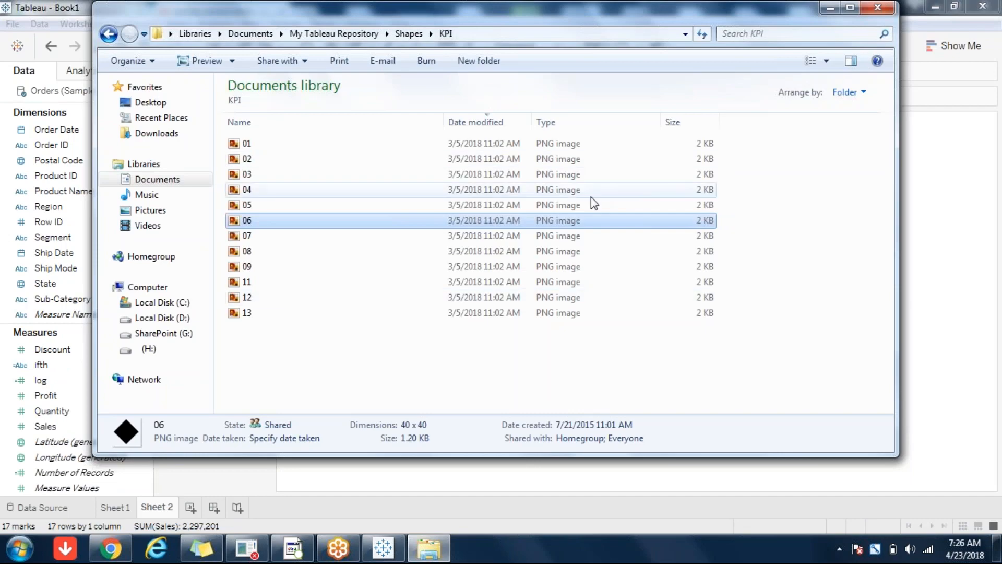
pyautogui.press('BackSpace')
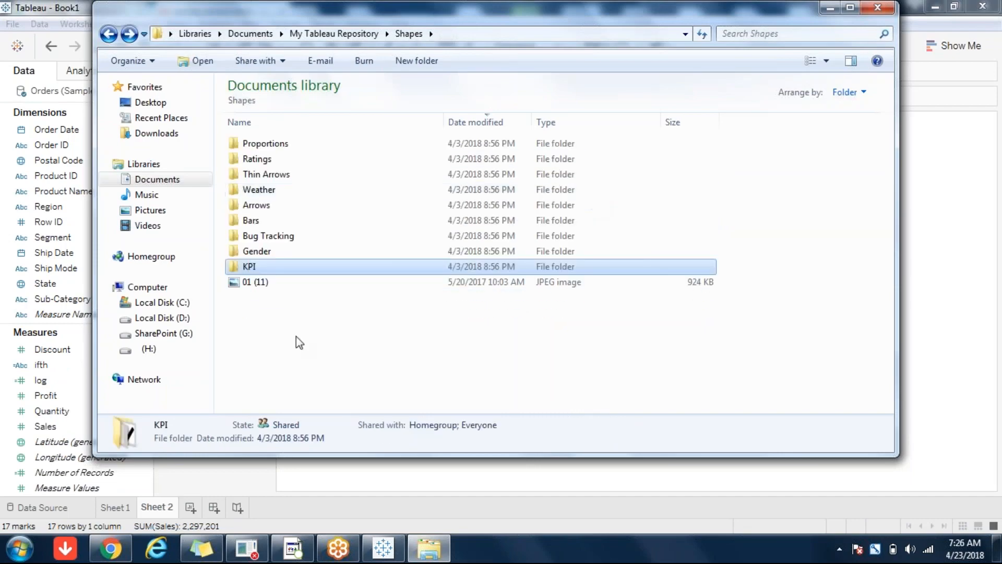
# View the custom picture 01 (11) stored in the Shapes folder, and close the folder window to return to Tableau
pyautogui.click(253, 287)
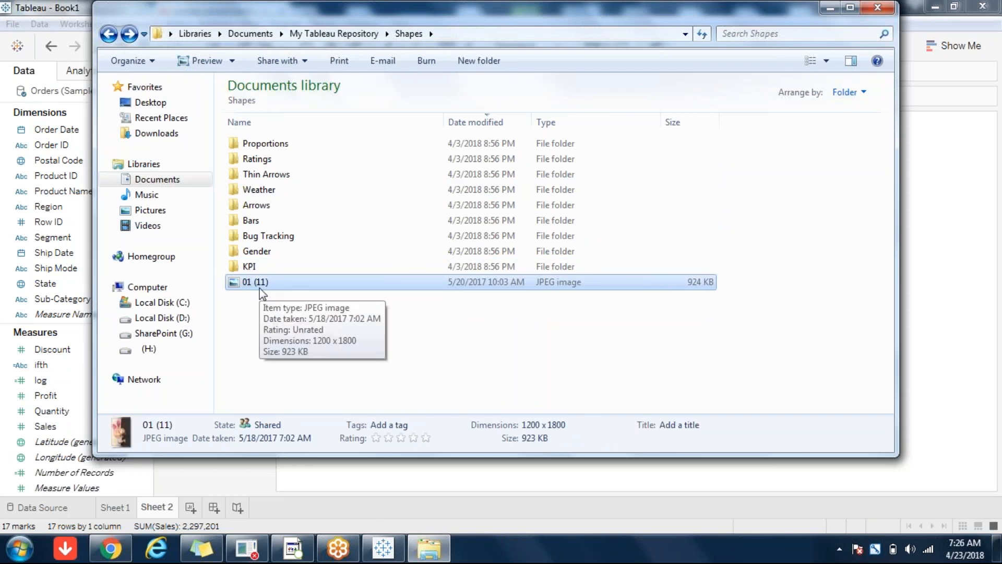
pyautogui.doubleClick(260, 288)
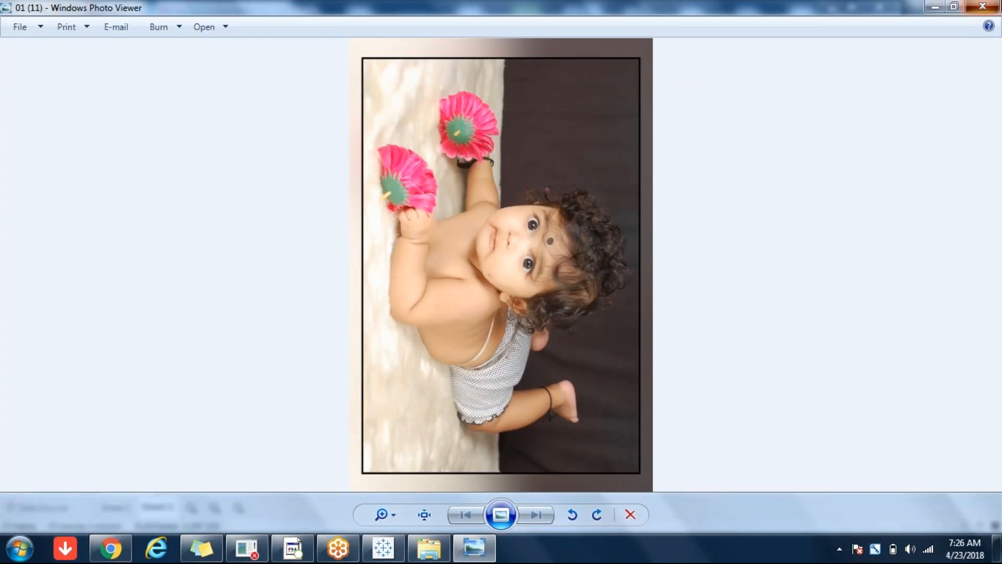
pyautogui.hotkey('alt', 'F4')
pyautogui.click(393, 370)
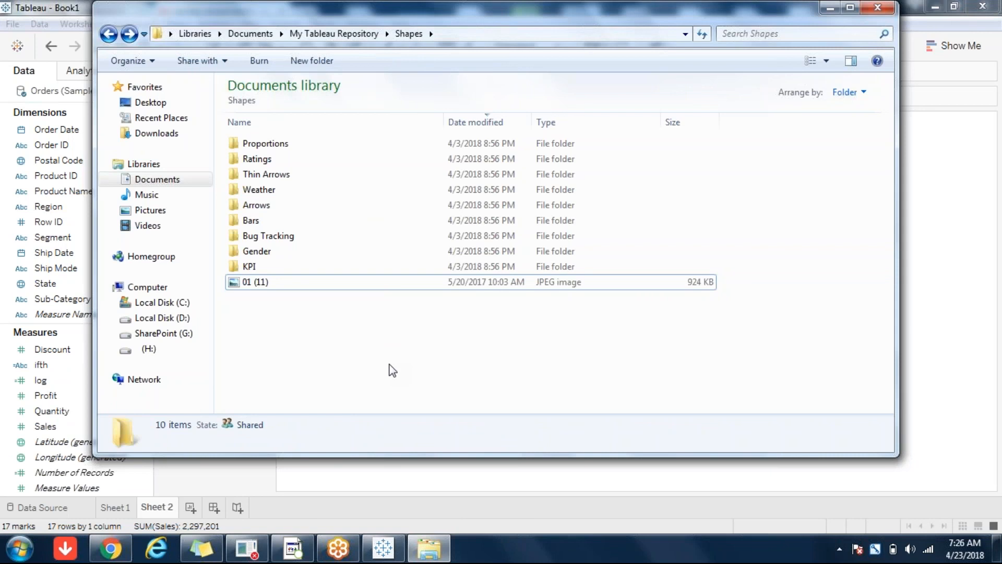
pyautogui.click(877, 7)
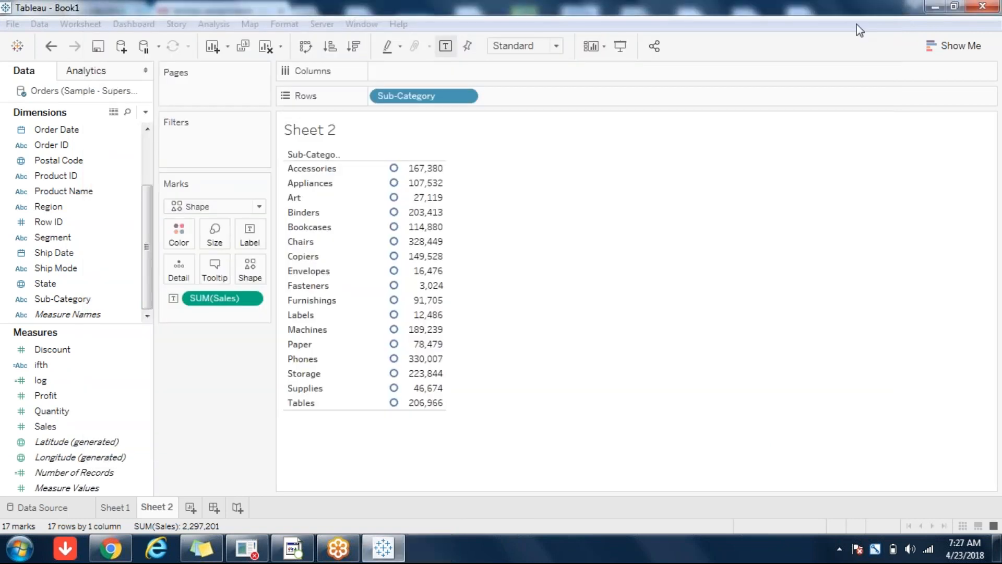
# Assign the ifth calculated field to Shape on the Marks card of Sheet 2
pyautogui.click(251, 272)
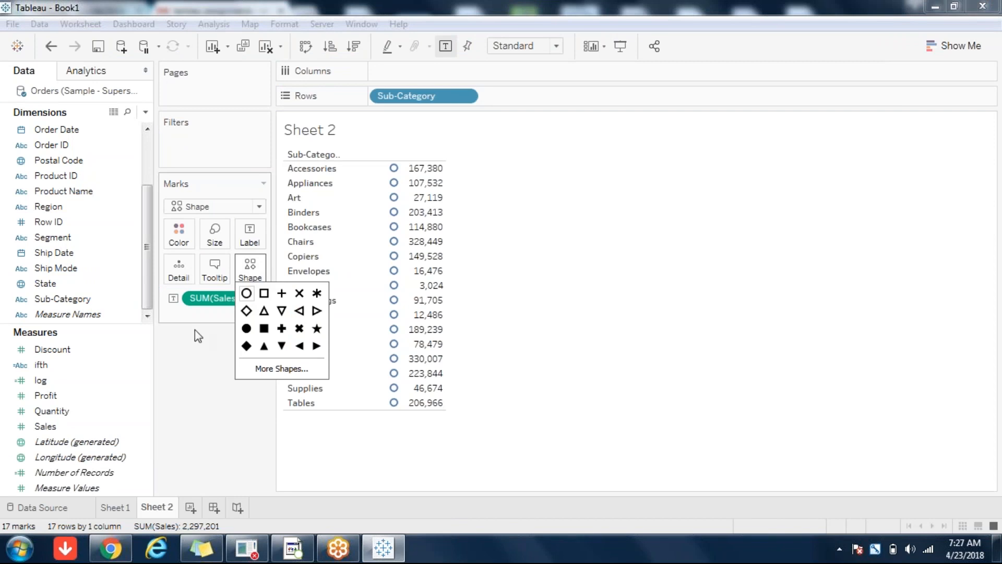
pyautogui.click(37, 367)
pyautogui.moveTo(36, 367); pyautogui.dragTo(250, 268)
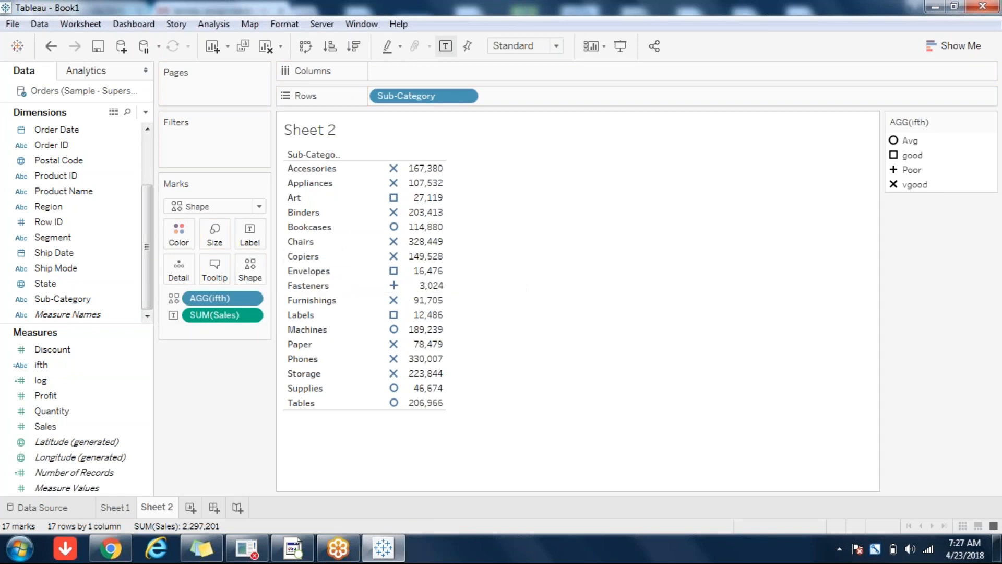
# Edit the ifth shapes: choose the KPI palette and assign the green check mark to vgood
pyautogui.moveTo(397, 170)
pyautogui.click(989, 121)
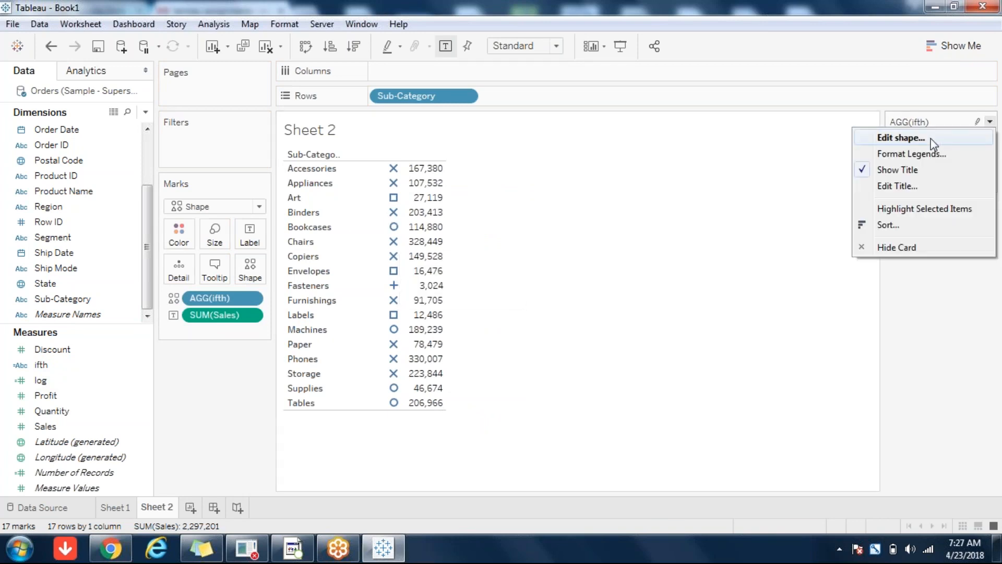
pyautogui.click(897, 138)
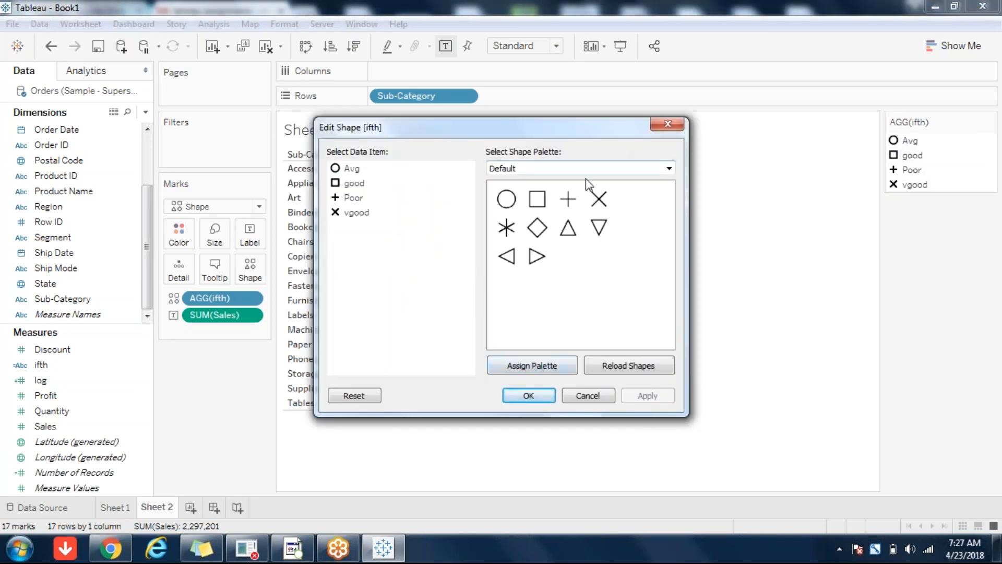
pyautogui.click(669, 168)
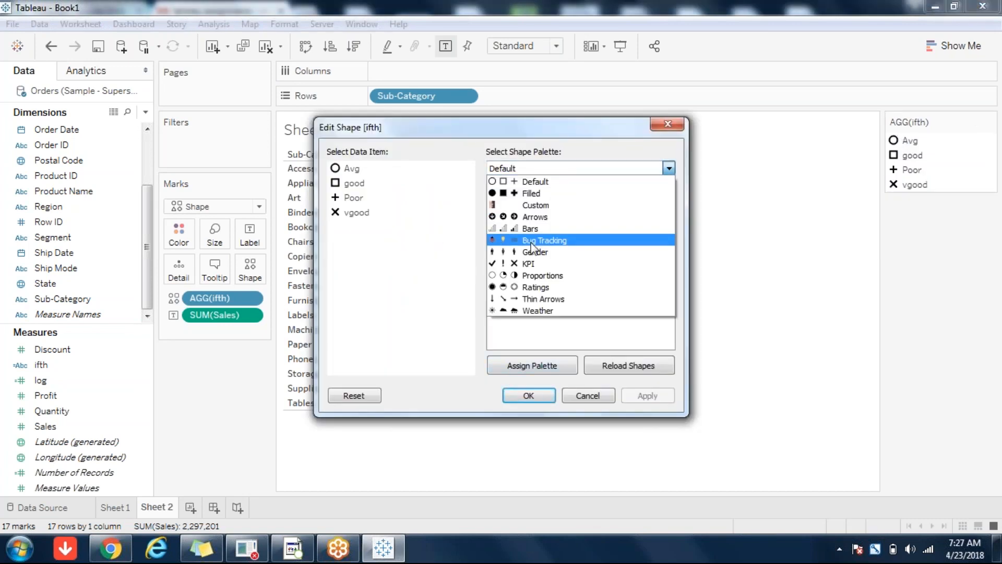
pyautogui.click(538, 264)
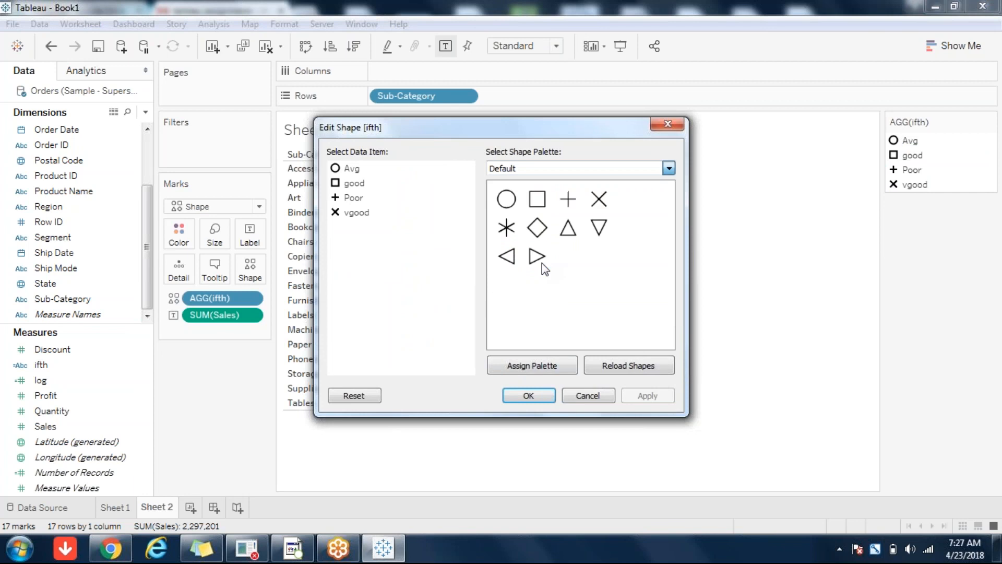
pyautogui.click(362, 211)
pyautogui.click(567, 225)
# Assign the green circle to good, the yellow triangle to Avg and the red cross to Poor, and accept the shapes
pyautogui.click(358, 185)
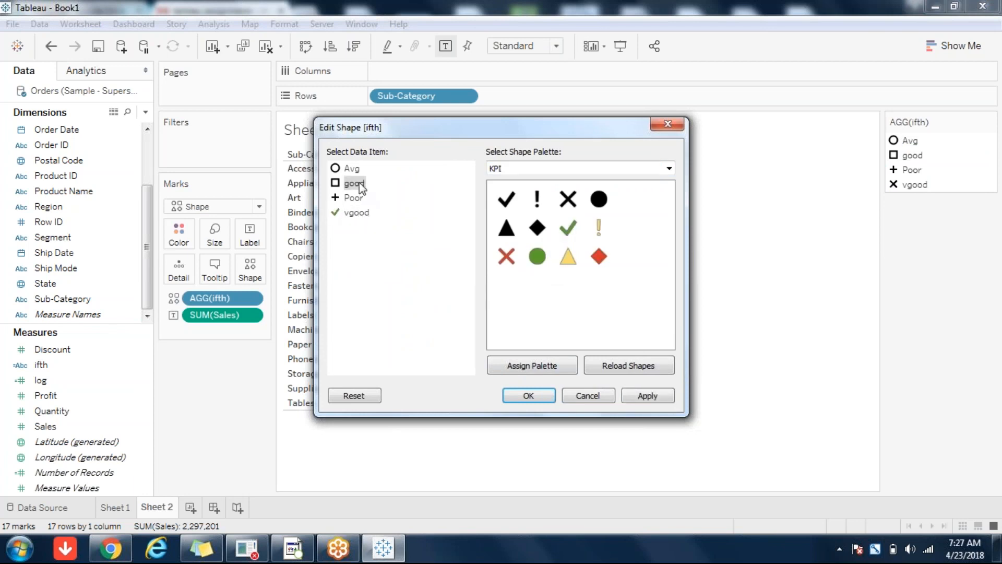
pyautogui.click(537, 255)
pyautogui.click(568, 256)
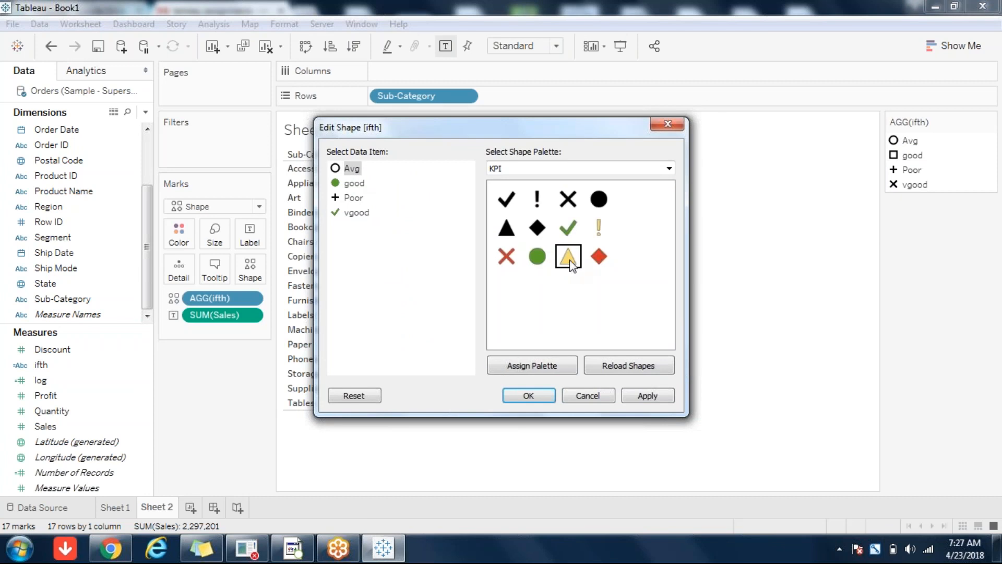
pyautogui.click(348, 197)
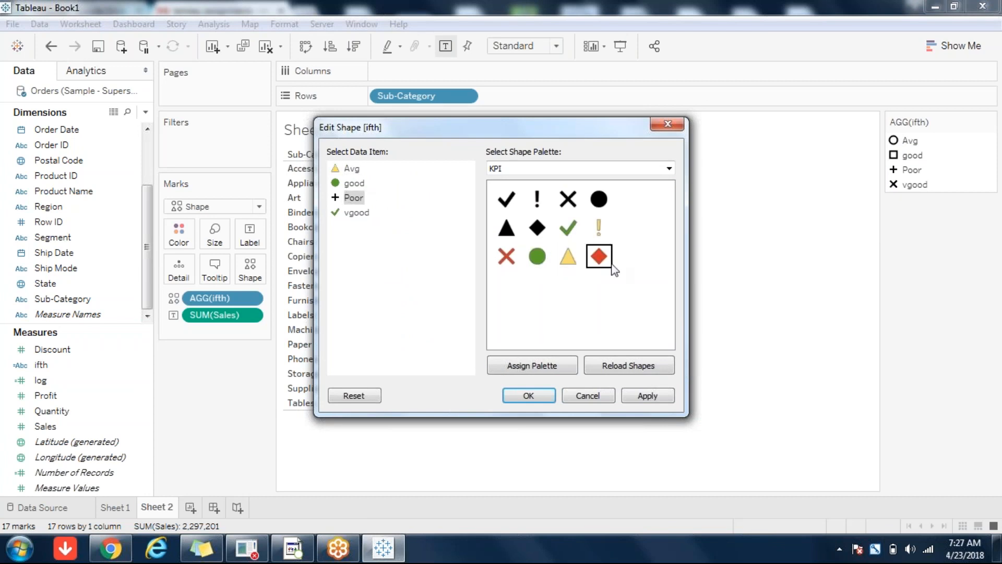
pyautogui.click(507, 257)
pyautogui.click(528, 395)
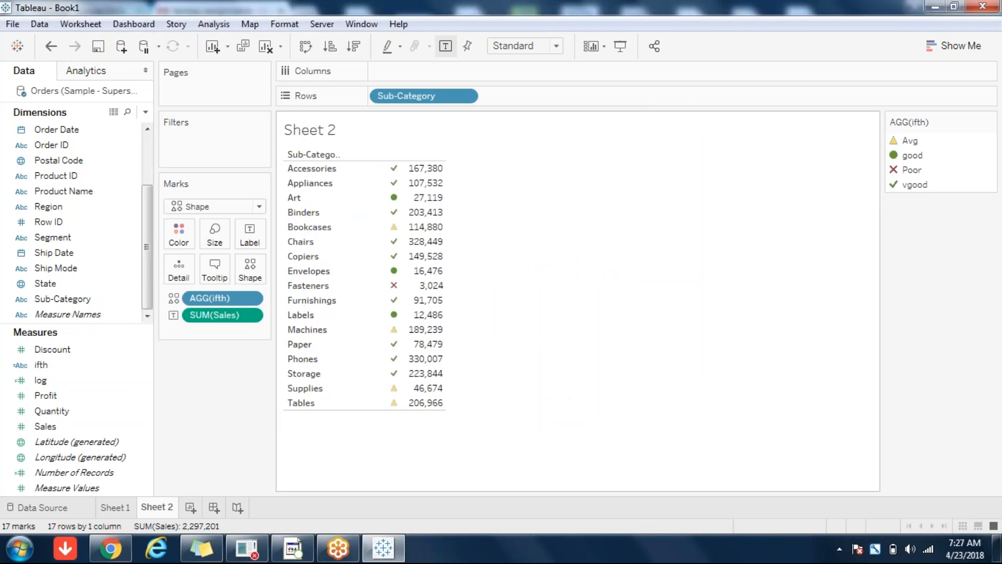
# Increase the size of the shape marks beside the sales figures
pyautogui.click(215, 234)
pyautogui.click(280, 269)
pyautogui.click(609, 299)
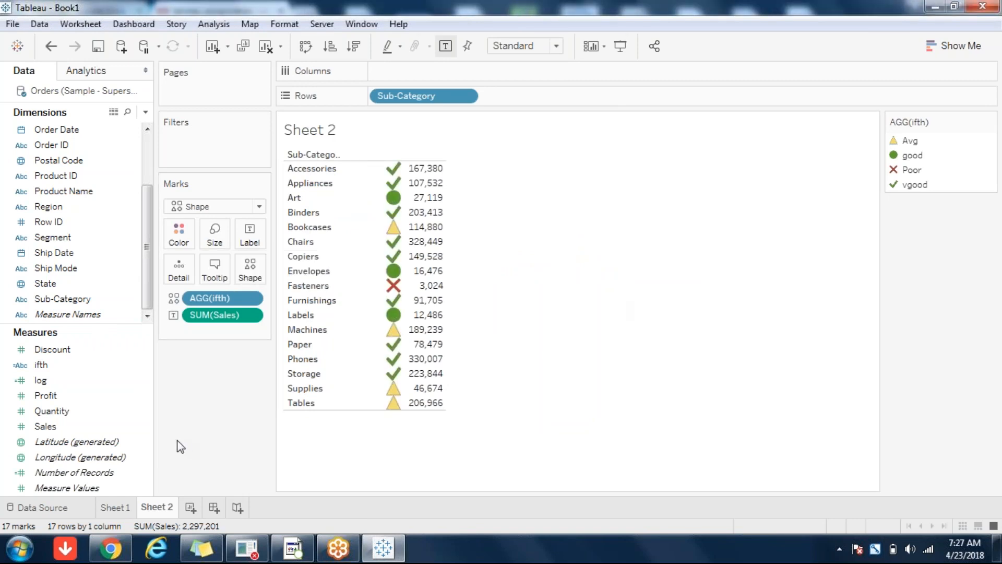
# Assign the ifth calculated field to Color so the shapes are colored by rating
pyautogui.click(48, 365)
pyautogui.moveTo(48, 368); pyautogui.dragTo(176, 233)
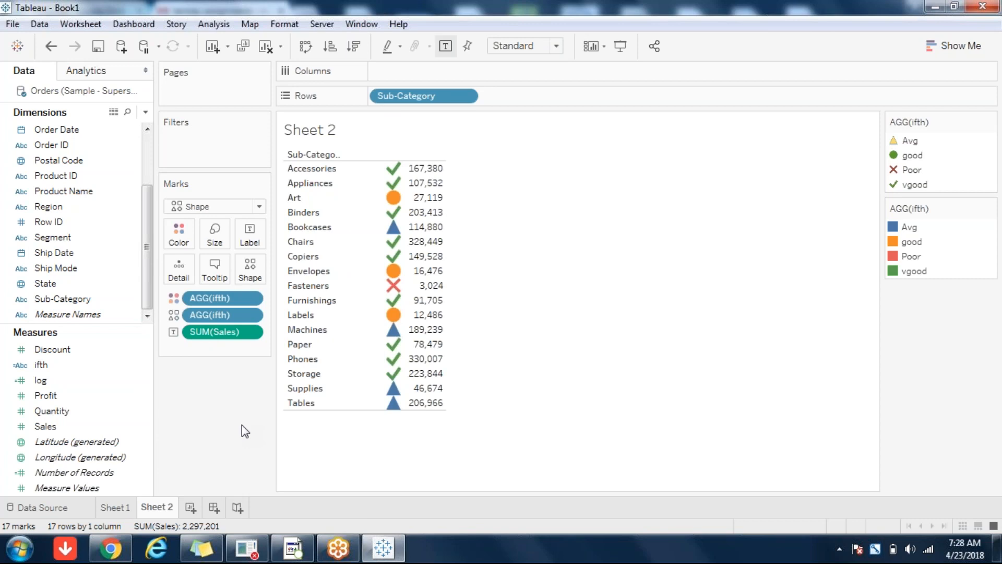
pyautogui.click(72, 369)
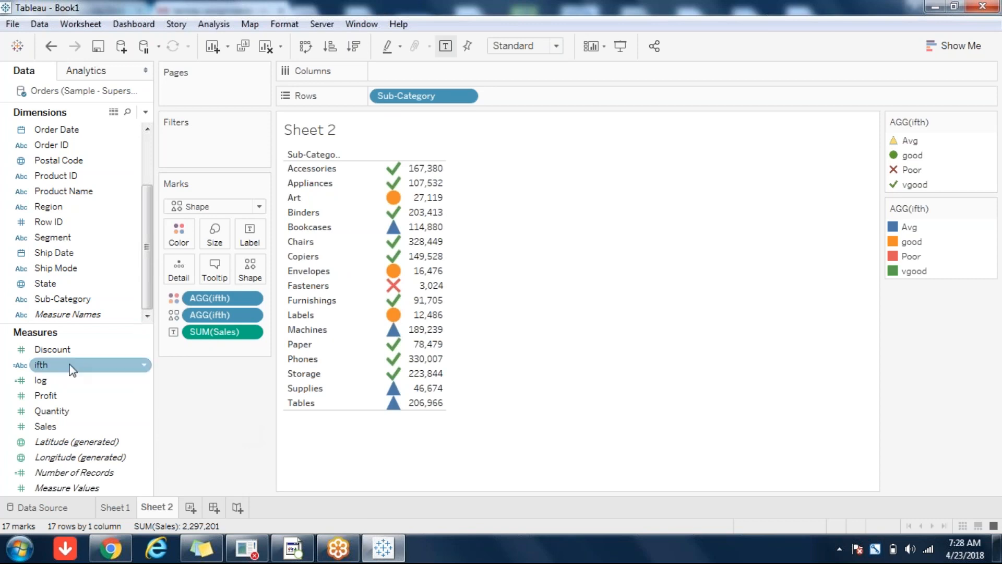
pyautogui.click(50, 368)
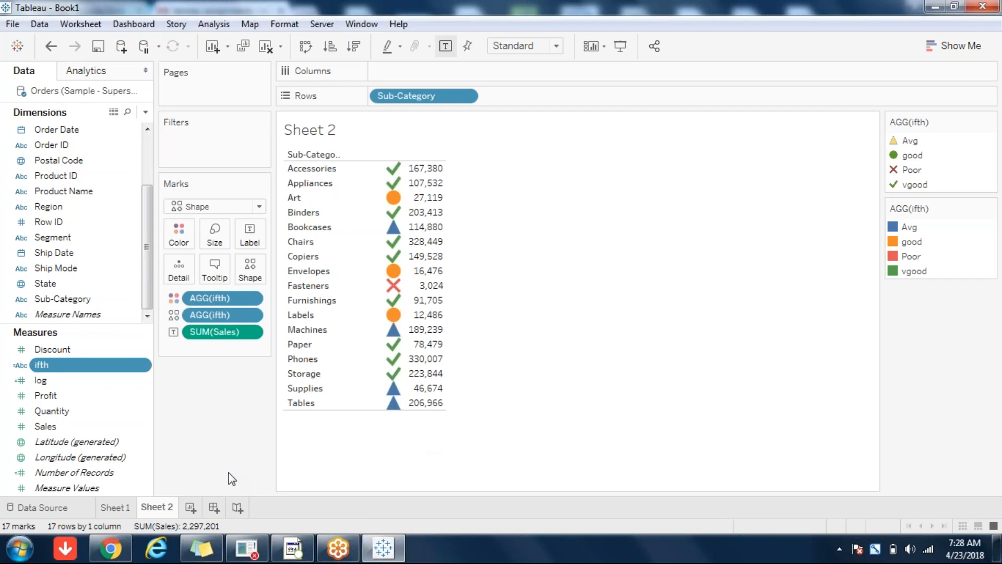
# Add a new worksheet, Sheet 3, and plot the State dimension on it as a map
pyautogui.click(189, 508)
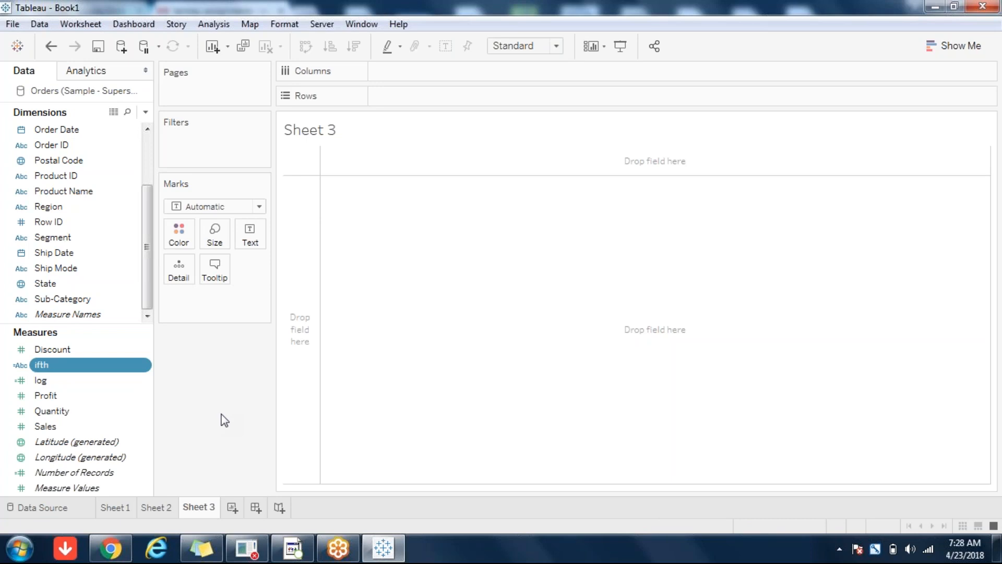
pyautogui.click(149, 512)
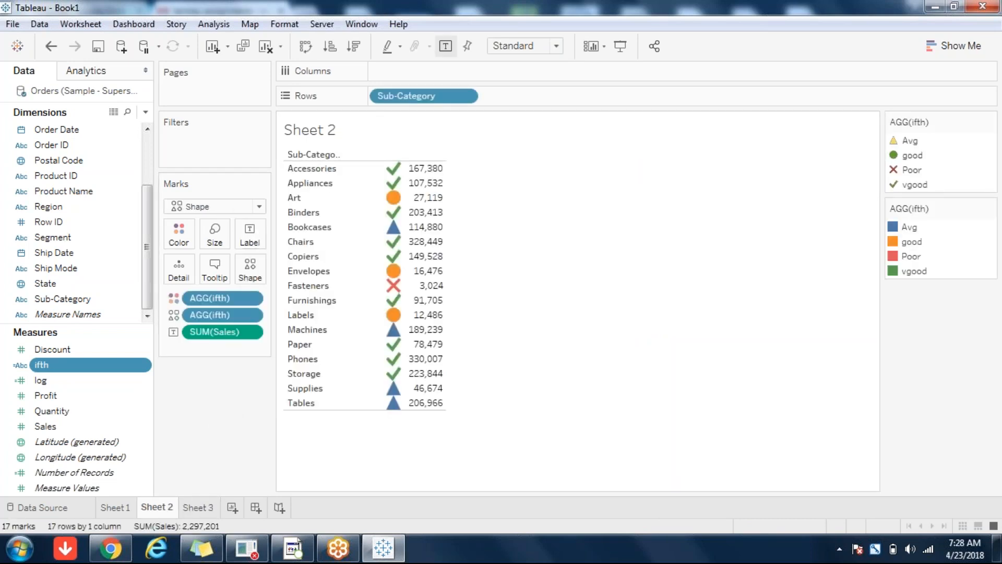
pyautogui.click(206, 514)
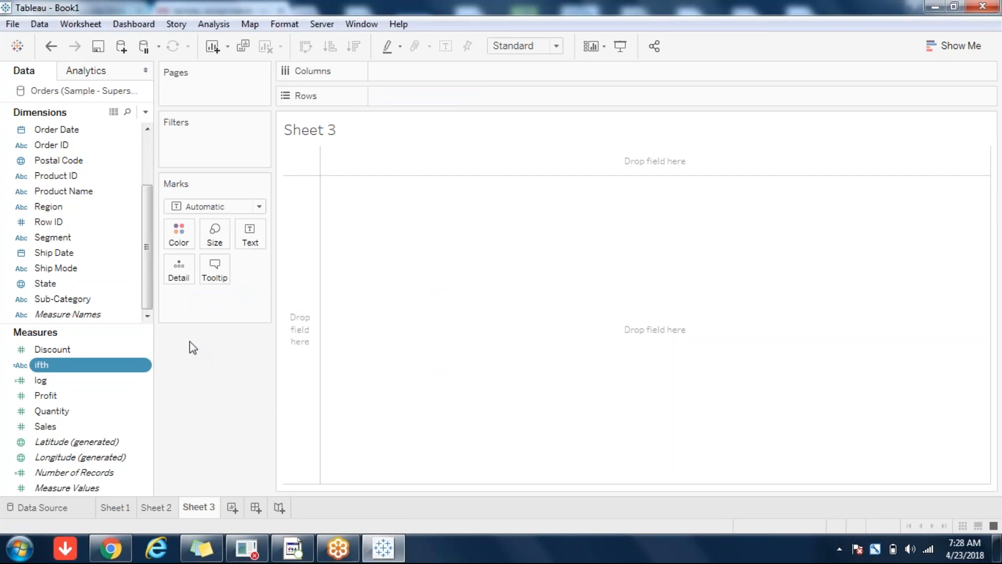
pyautogui.click(46, 287)
pyautogui.doubleClick(46, 289)
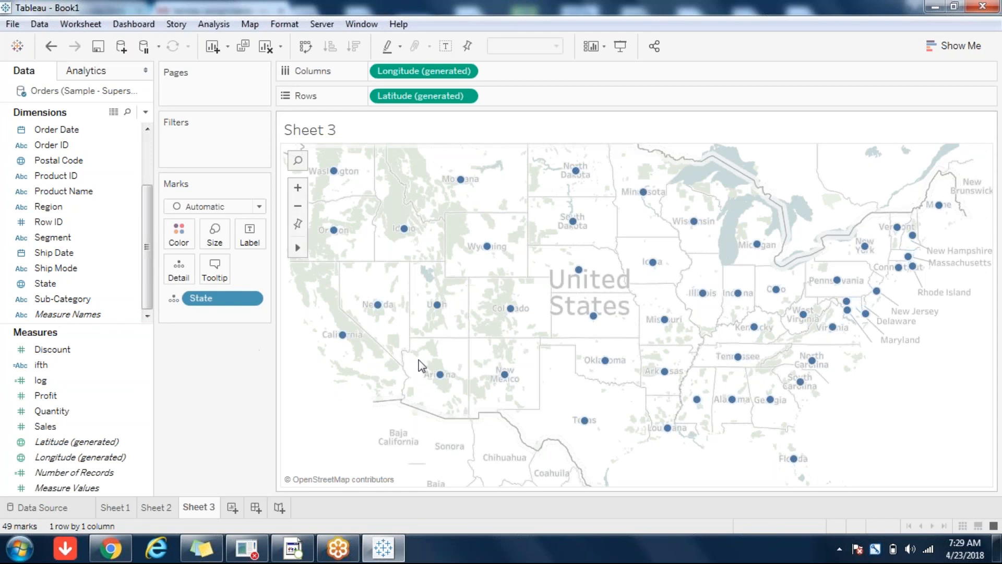
# Change the map's mark type to Shape and assign State to Shape so each state gets its own symbol
pyautogui.click(233, 211)
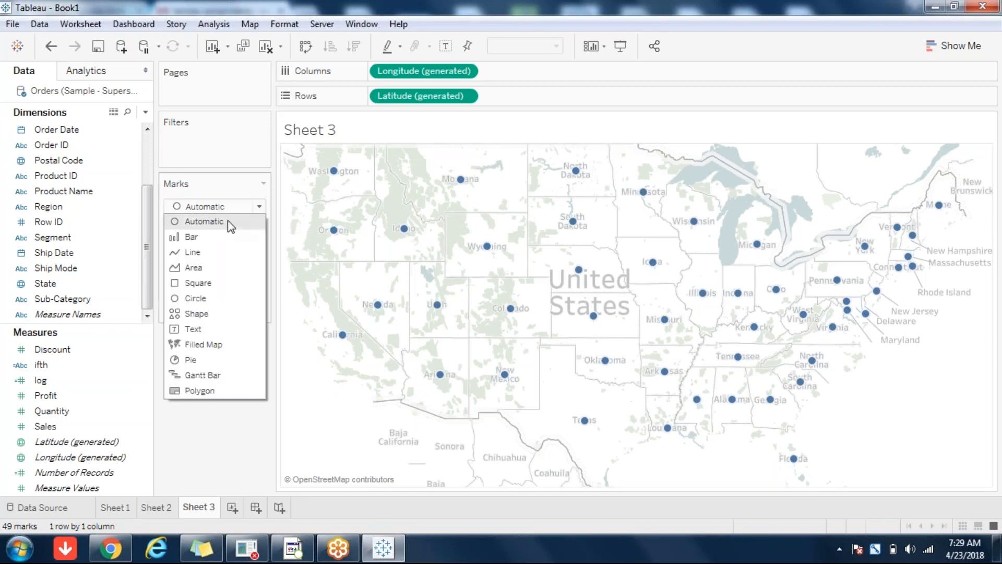
pyautogui.click(218, 408)
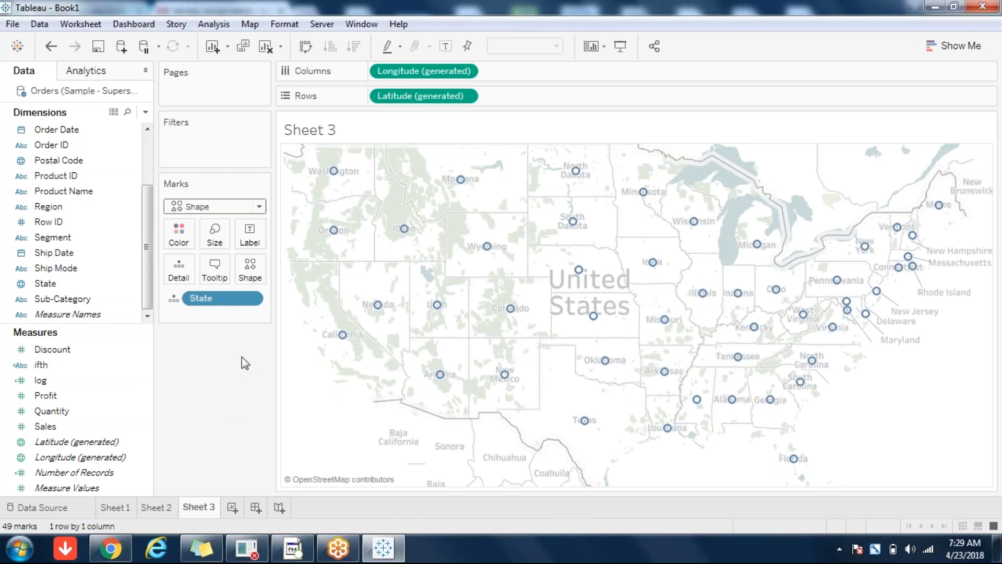
pyautogui.click(244, 268)
pyautogui.click(188, 437)
pyautogui.click(62, 284)
pyautogui.moveTo(63, 290); pyautogui.dragTo(250, 269)
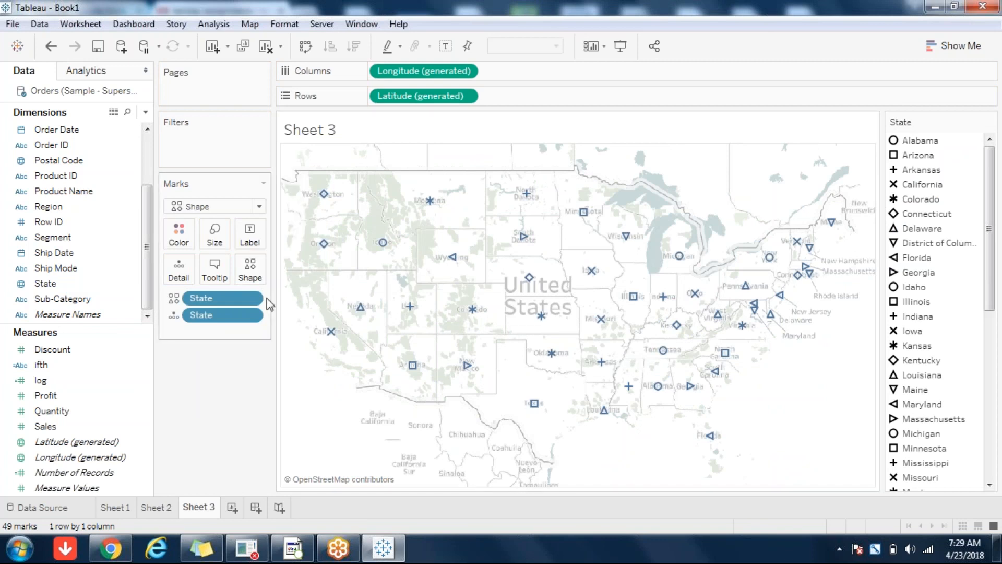
# Edit the State shapes: choose the Custom palette, assign its picture to California and accept the change
pyautogui.click(251, 269)
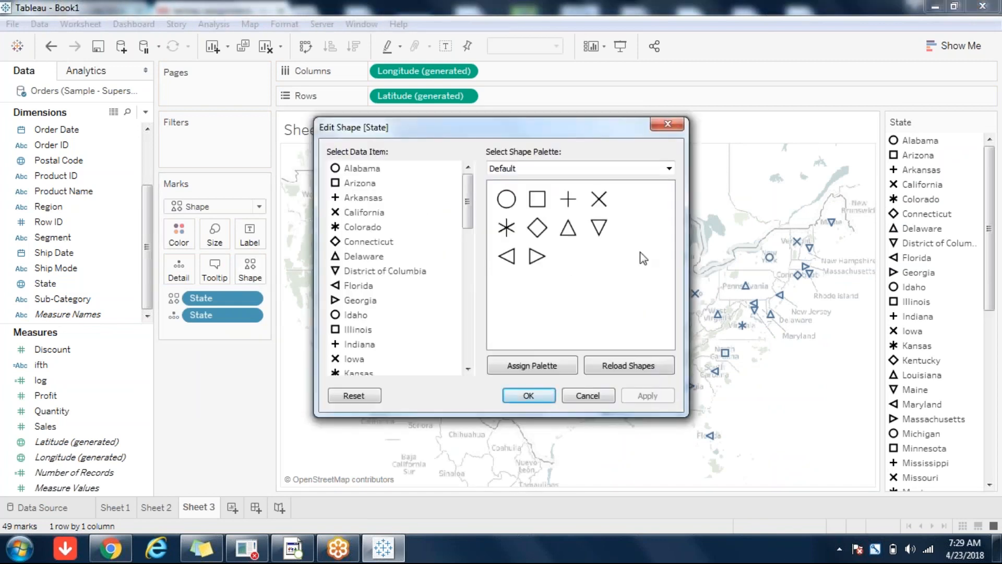
pyautogui.click(596, 168)
pyautogui.click(551, 206)
pyautogui.click(361, 213)
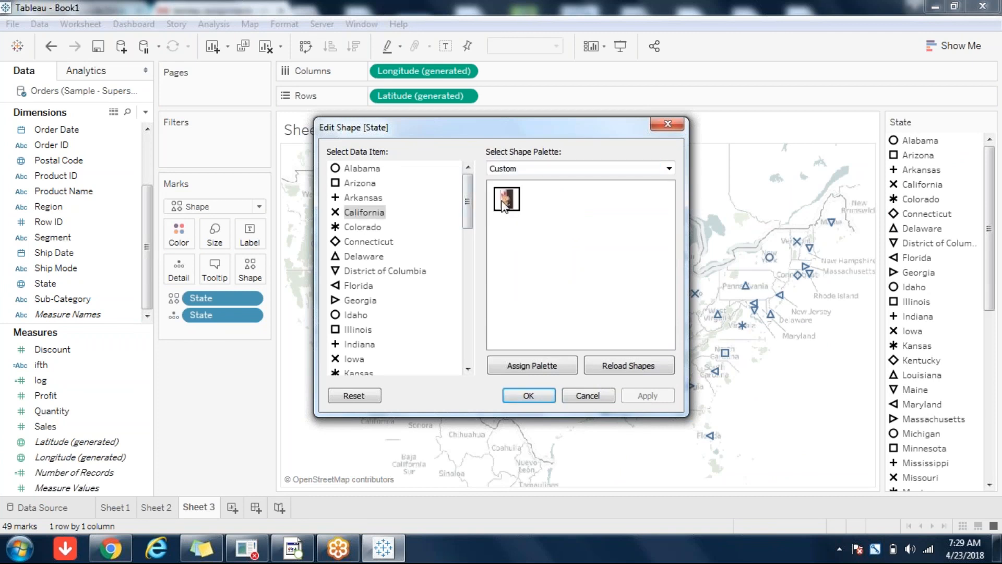
pyautogui.click(359, 214)
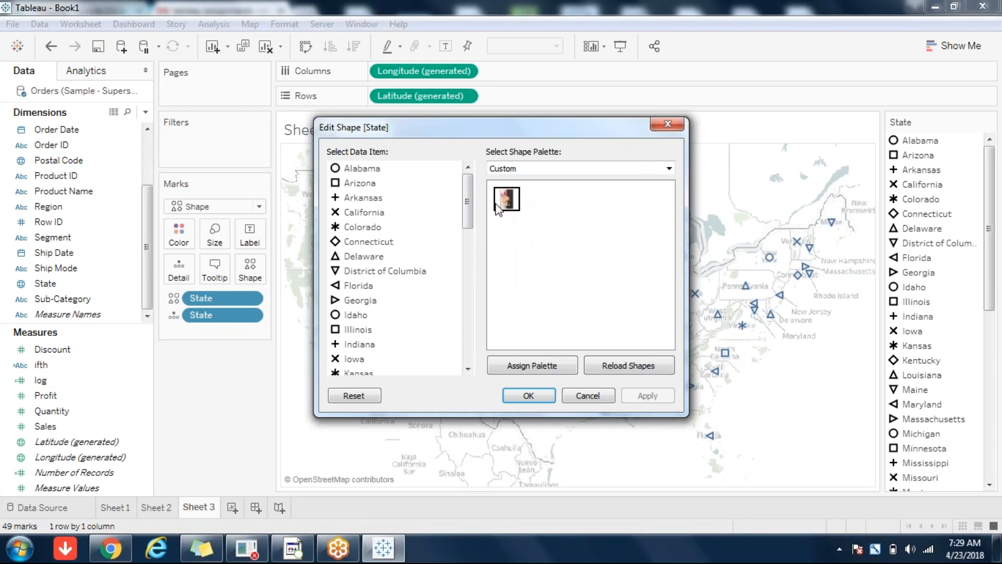
pyautogui.click(365, 214)
pyautogui.click(515, 200)
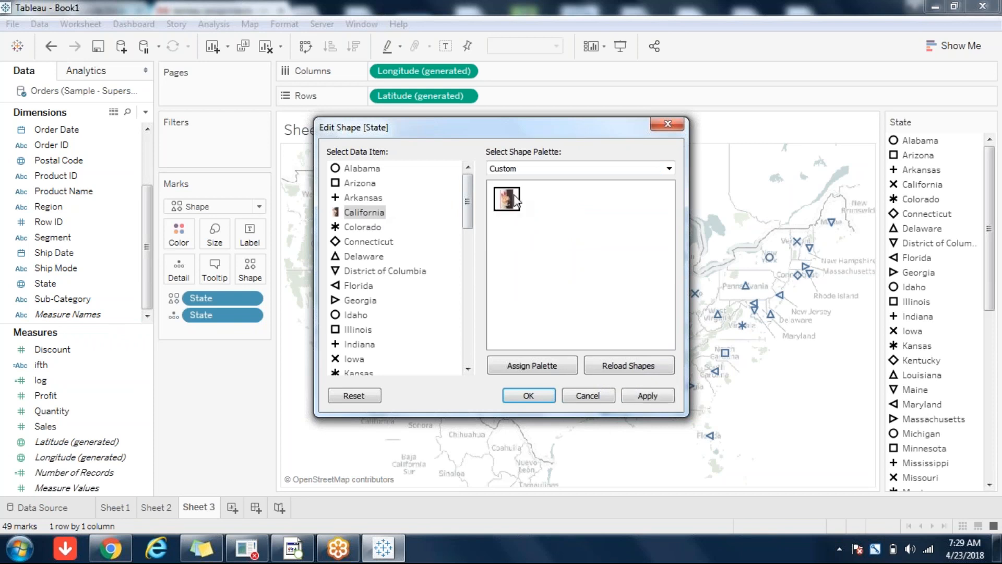
pyautogui.click(541, 399)
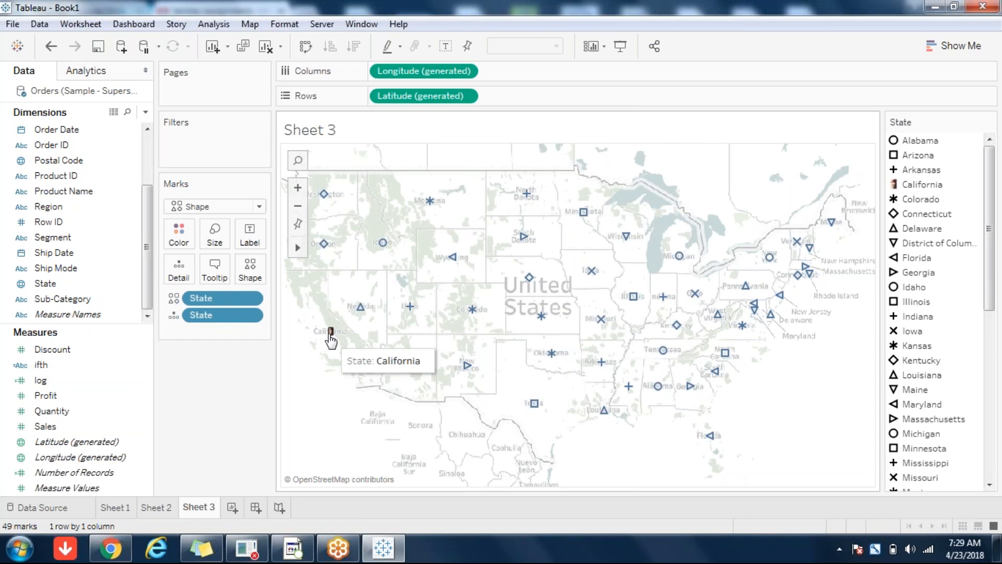
# Enlarge the state shape marks on the Sheet 3 map by increasing the mark size
pyautogui.click(214, 241)
pyautogui.moveTo(242, 268); pyautogui.dragTo(277, 269)
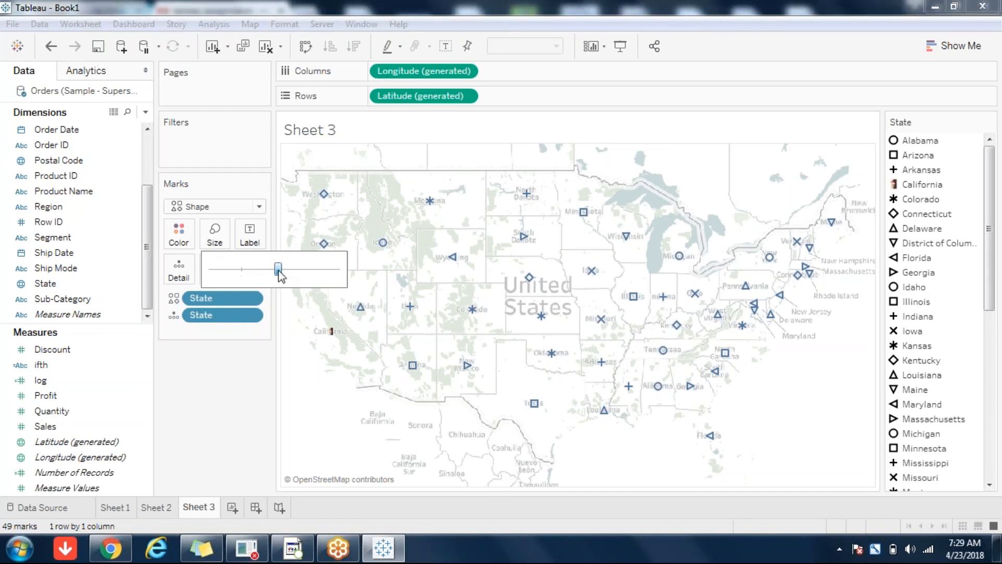
pyautogui.click(195, 396)
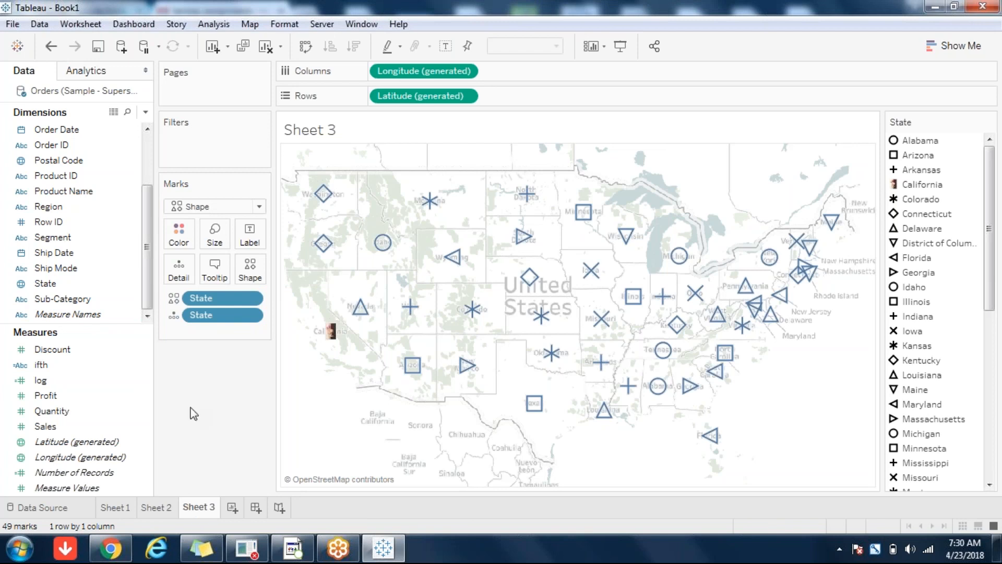
# Open the ifth calculated field, review its IF/ELSEIF formula and close the editor
pyautogui.click(74, 368)
pyautogui.rightClick(52, 368)
pyautogui.click(108, 139)
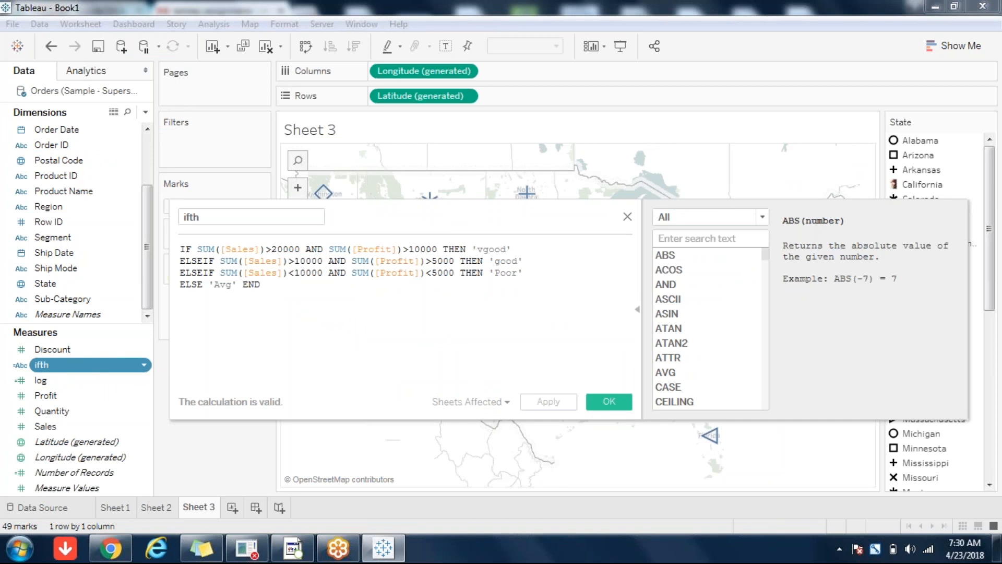
pyautogui.click(287, 300)
pyautogui.click(605, 401)
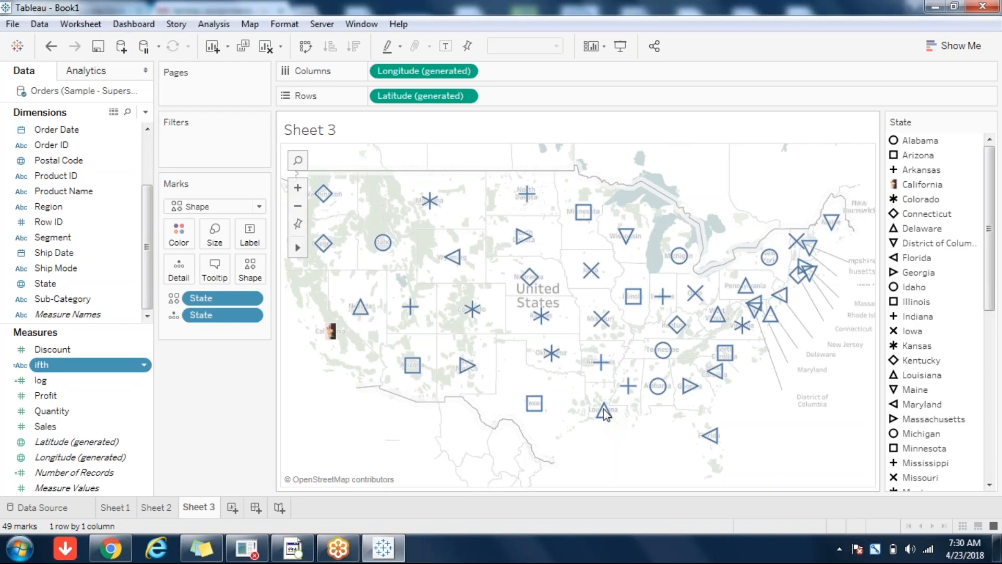
# Add a new worksheet, Sheet 4, and create a calculated field named iif
pyautogui.click(232, 509)
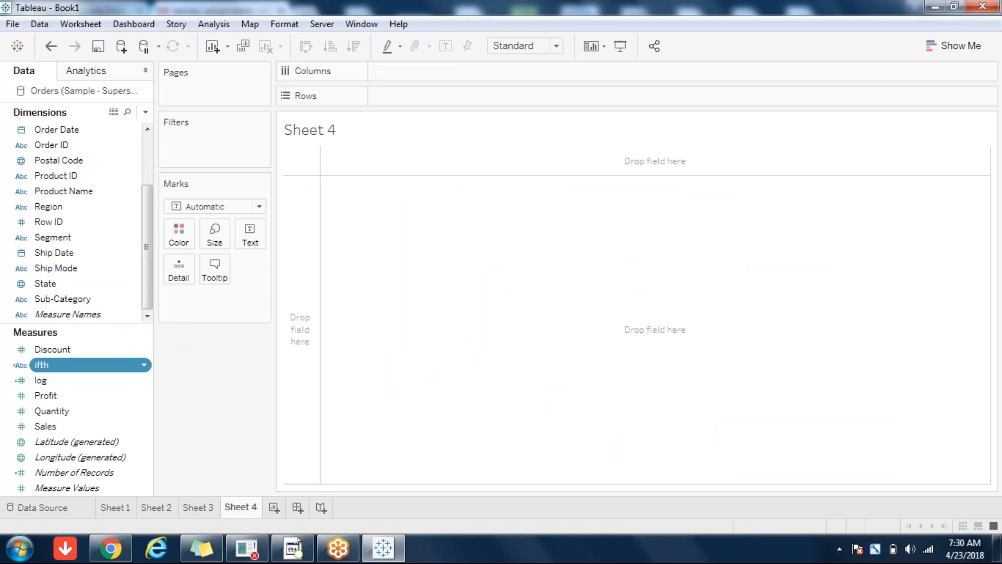
pyautogui.click(145, 111)
pyautogui.click(103, 132)
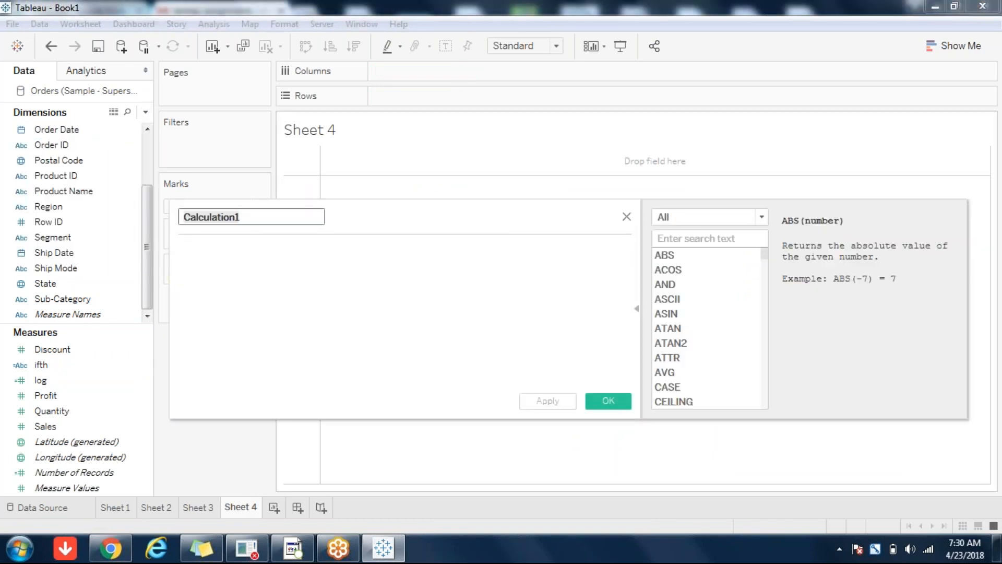
pyautogui.click(673, 216)
pyautogui.click(278, 295)
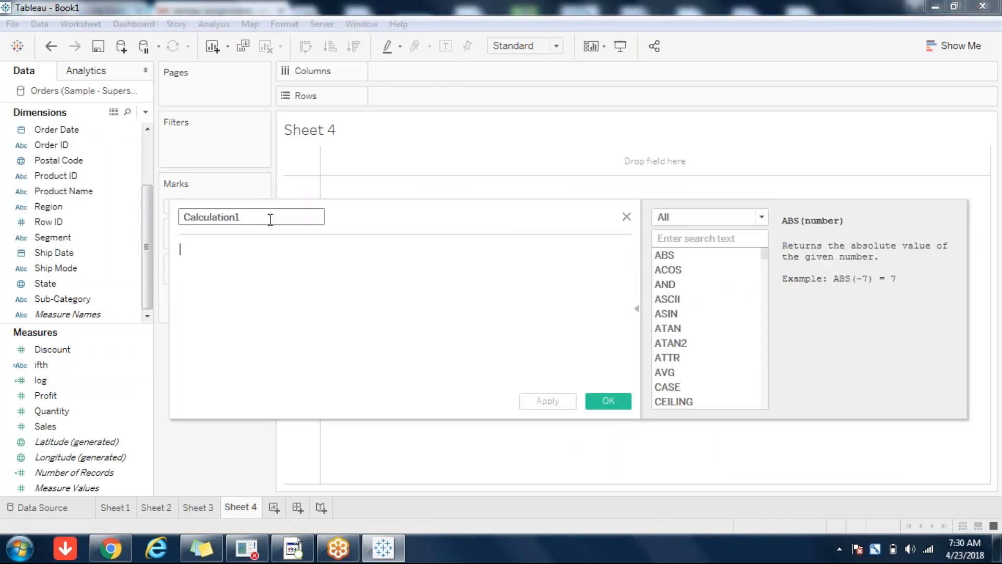
pyautogui.doubleClick(263, 221)
pyautogui.write('iif')
# Begin the formula with an IIF function that tests [Region]='South' and returns [Sales] when true
pyautogui.click(225, 260)
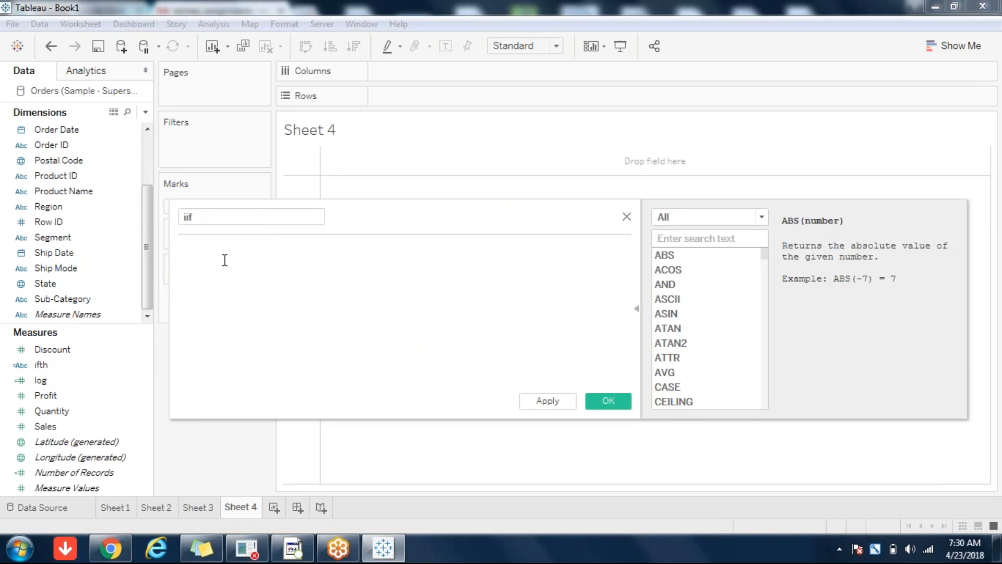
pyautogui.write('II')
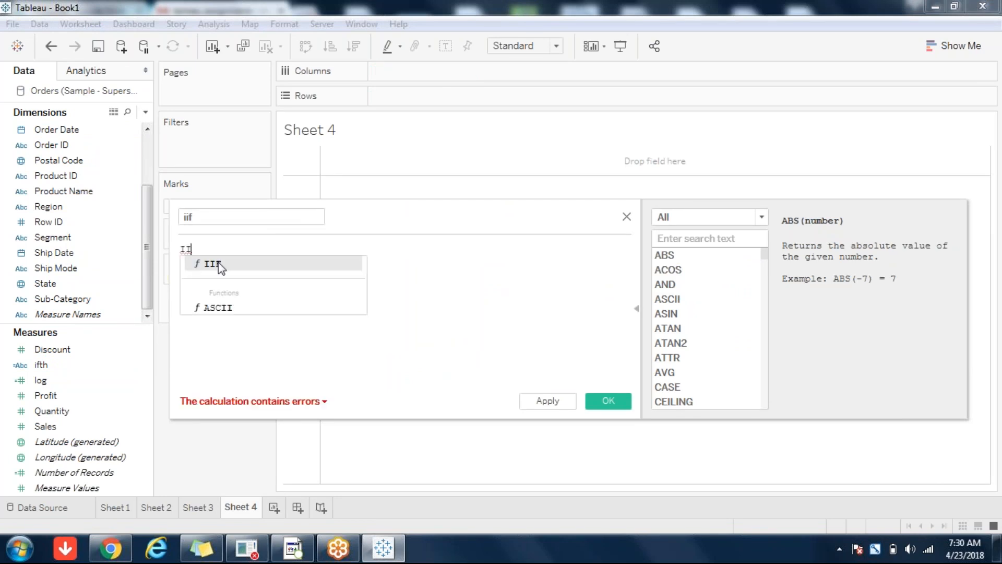
pyautogui.click(213, 263)
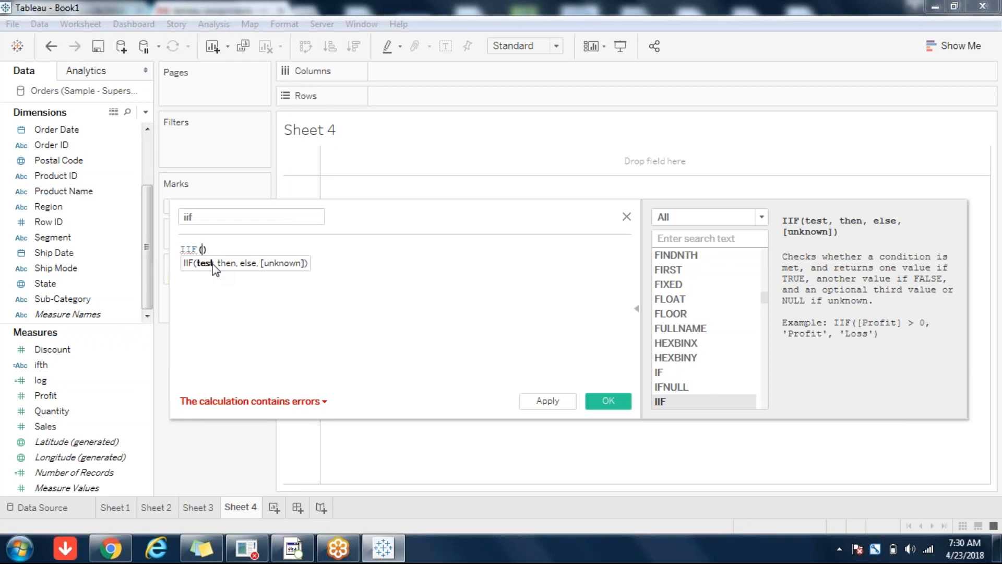
pyautogui.write('regi')
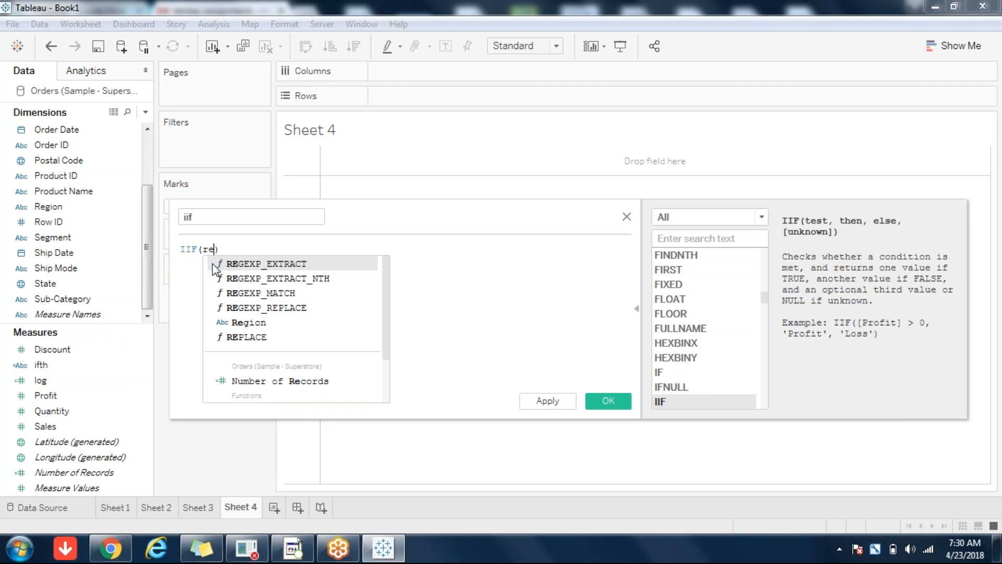
pyautogui.click(248, 265)
pyautogui.write('=')
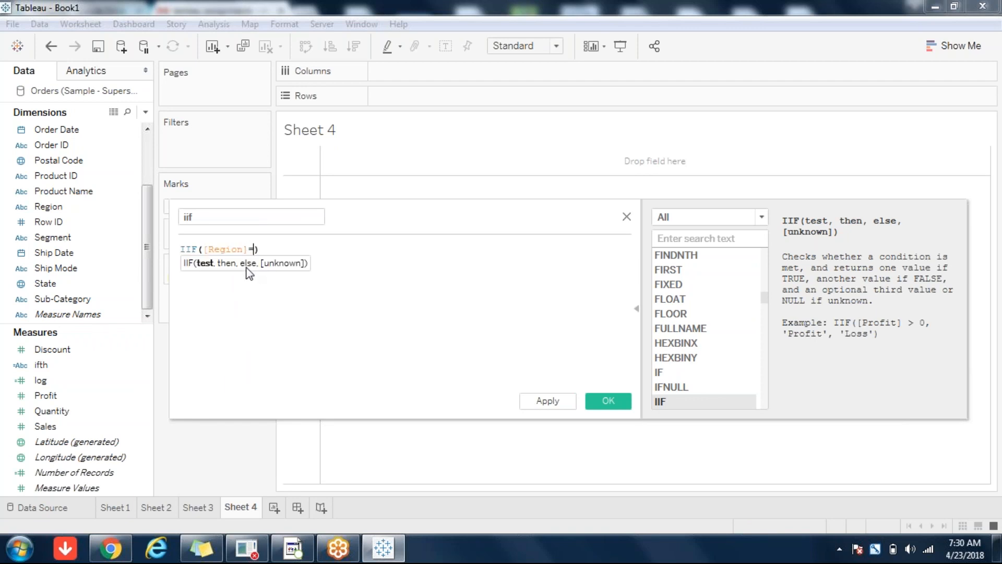
pyautogui.write("'South',")
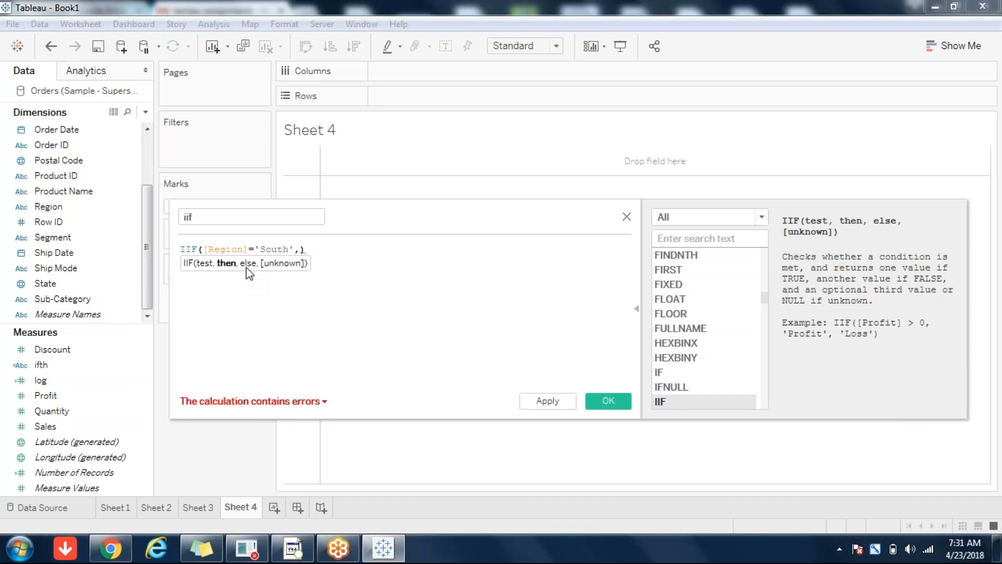
pyautogui.write('[sal')
pyautogui.click(340, 268)
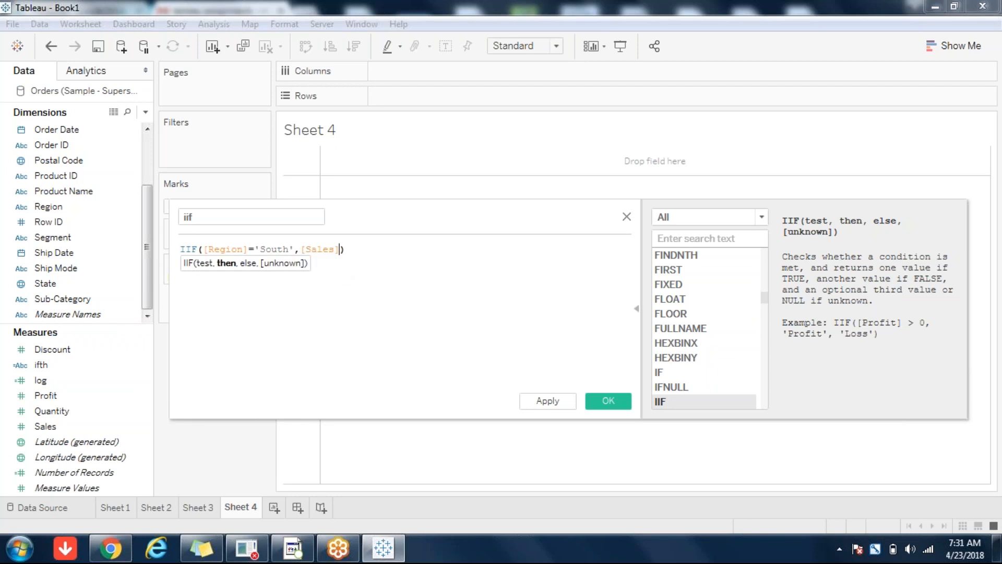
pyautogui.write(',')
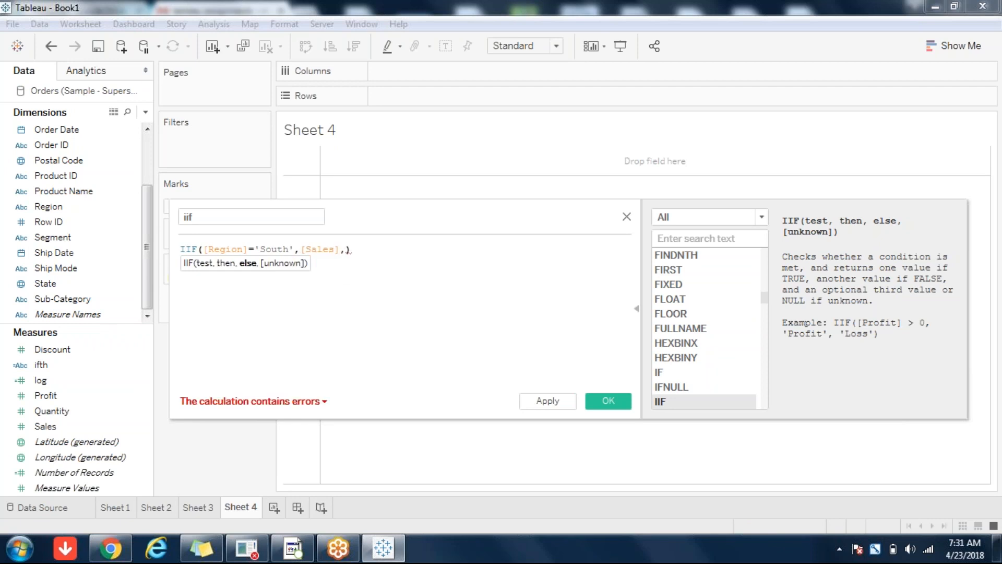
# Nest a second IIF as the else argument, testing whether [Region] equals 'Central'
pyautogui.write('IIF')
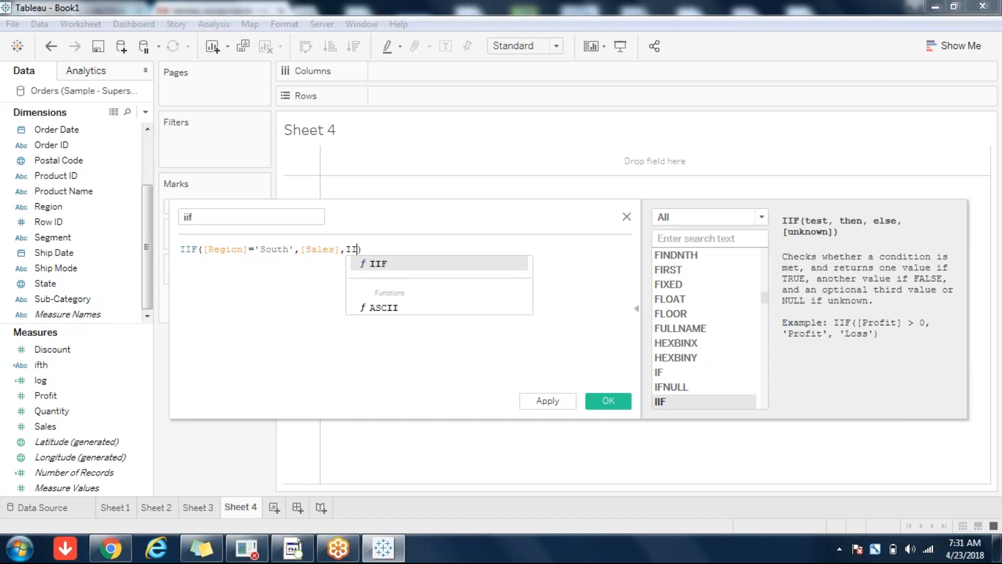
pyautogui.write('(Re')
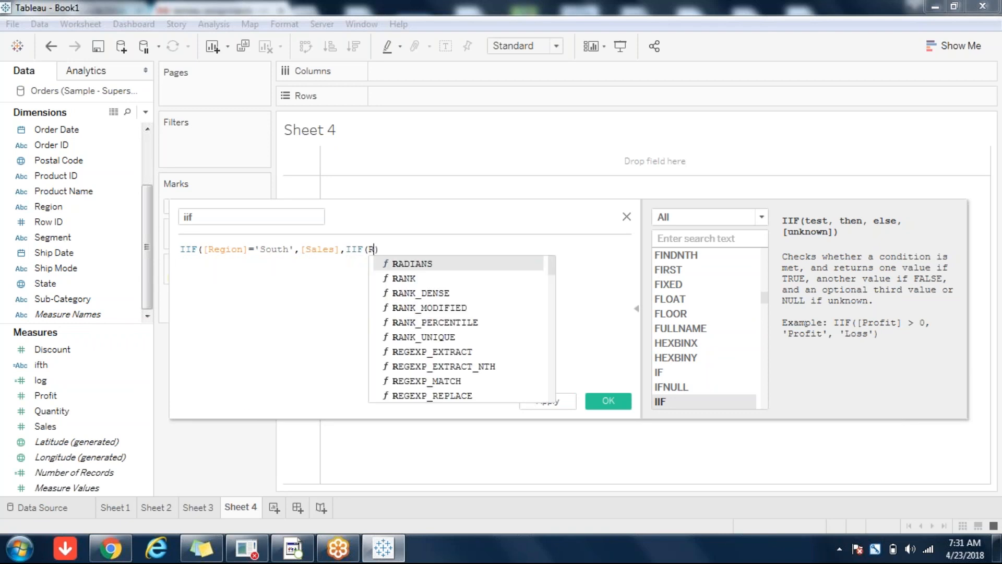
pyautogui.click(407, 324)
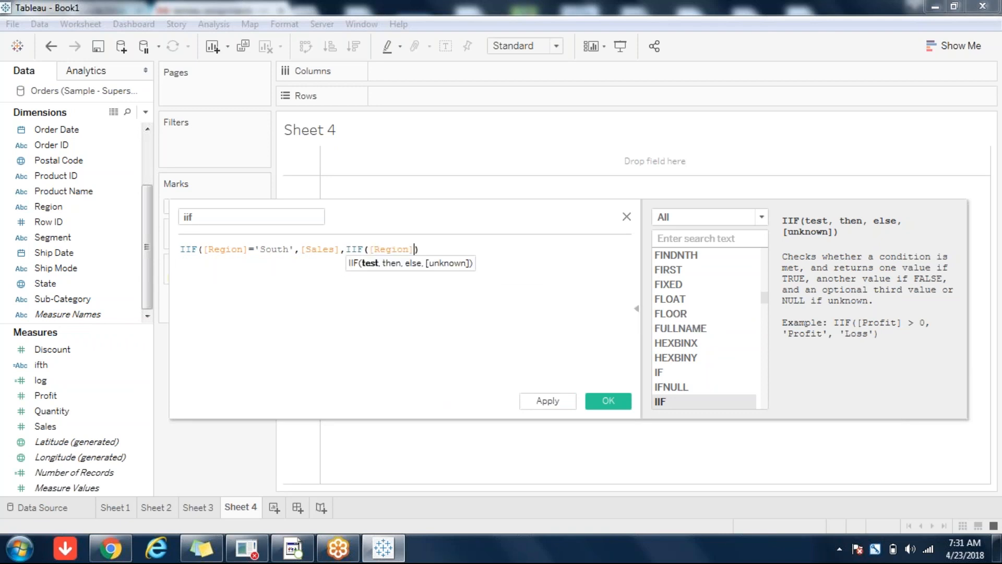
pyautogui.write("='")
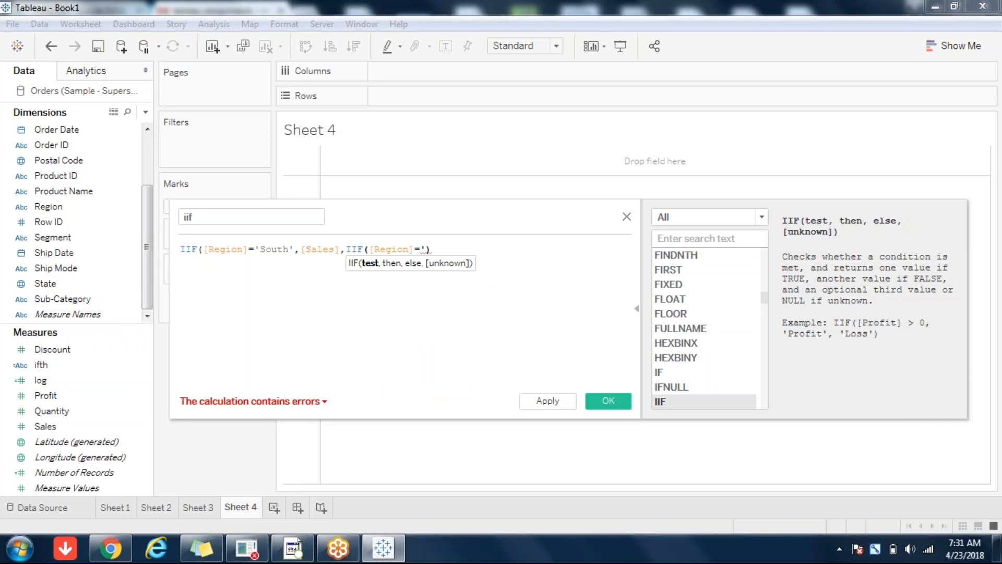
pyautogui.write('N')
pyautogui.press('BackSpace')
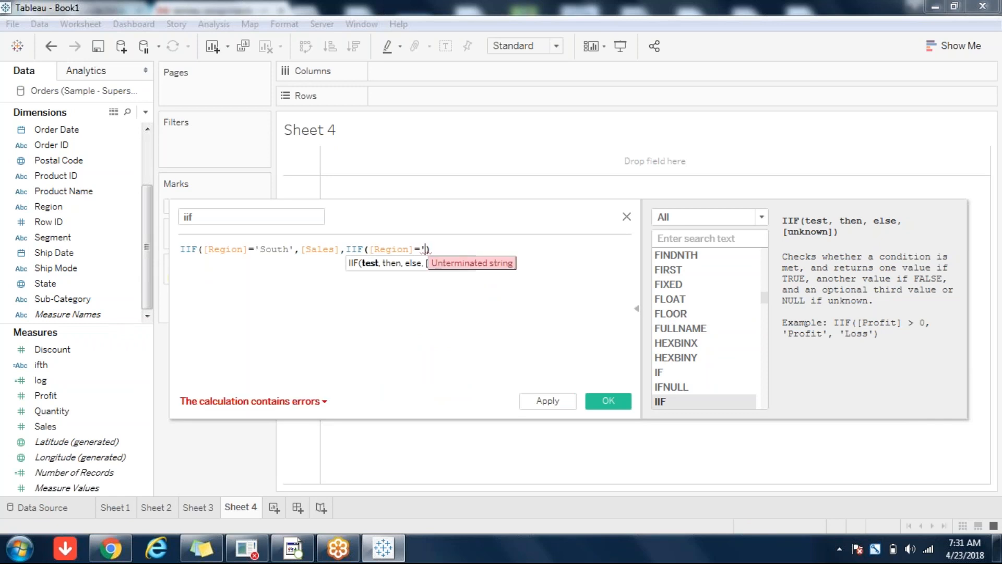
pyautogui.write('Ce')
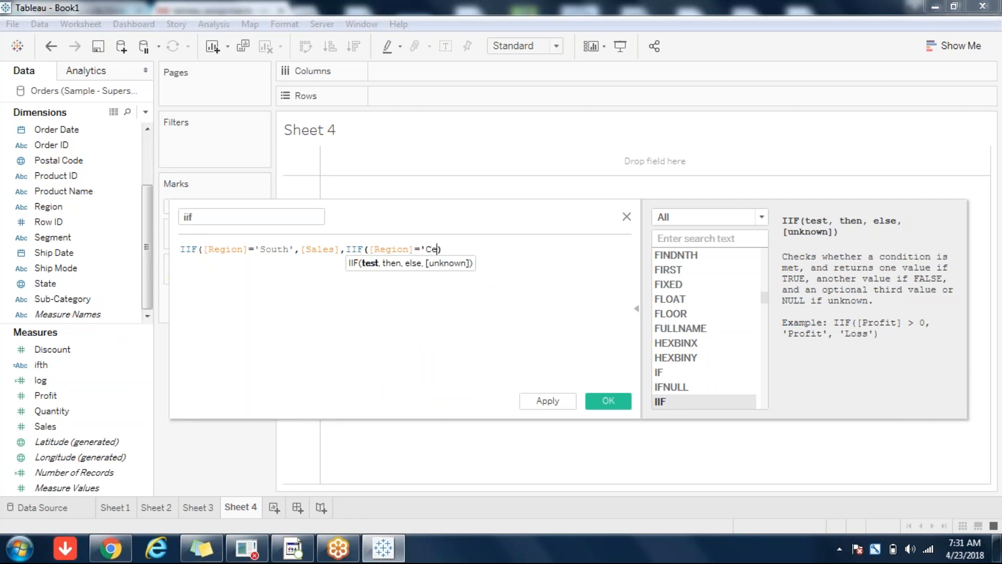
pyautogui.write('ntral')
# Complete the nested IIF so it returns [Profit] when true and [Quantity] otherwise, closing both functions
pyautogui.write("',[")
pyautogui.write('Pro')
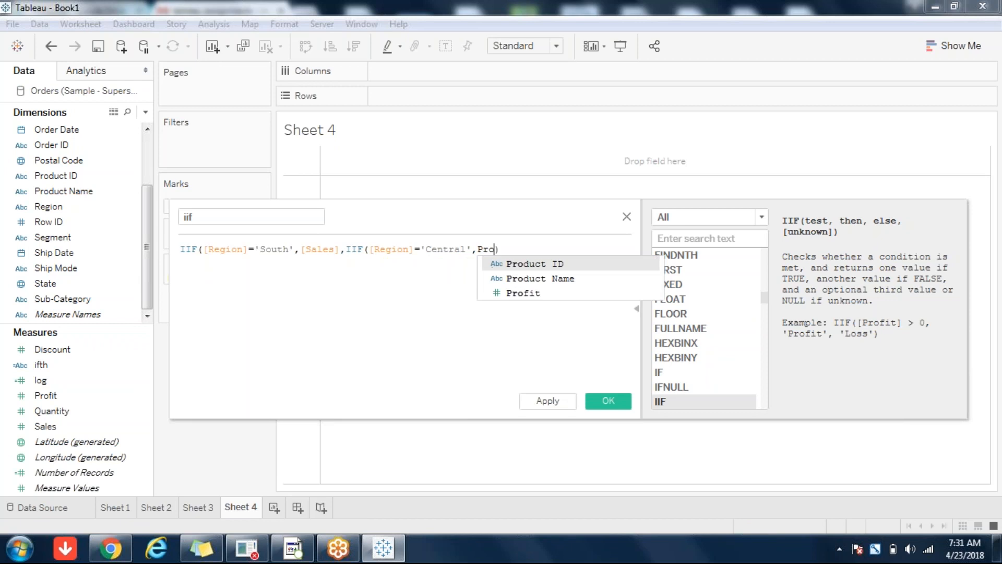
pyautogui.write('f')
pyautogui.press('Return')
pyautogui.write(',Qua')
pyautogui.write('n')
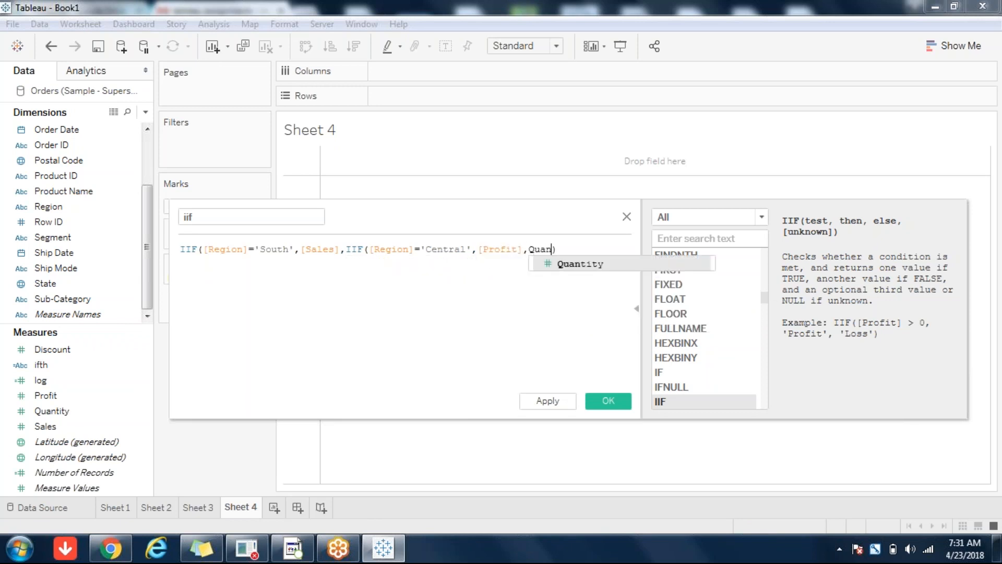
pyautogui.press('Escape')
pyautogui.press('Return')
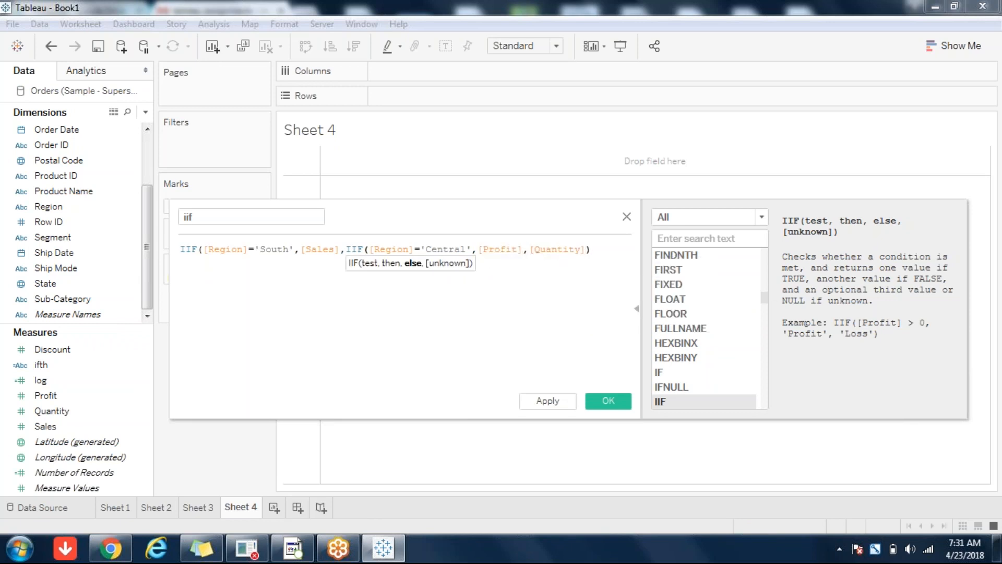
pyautogui.write(')')
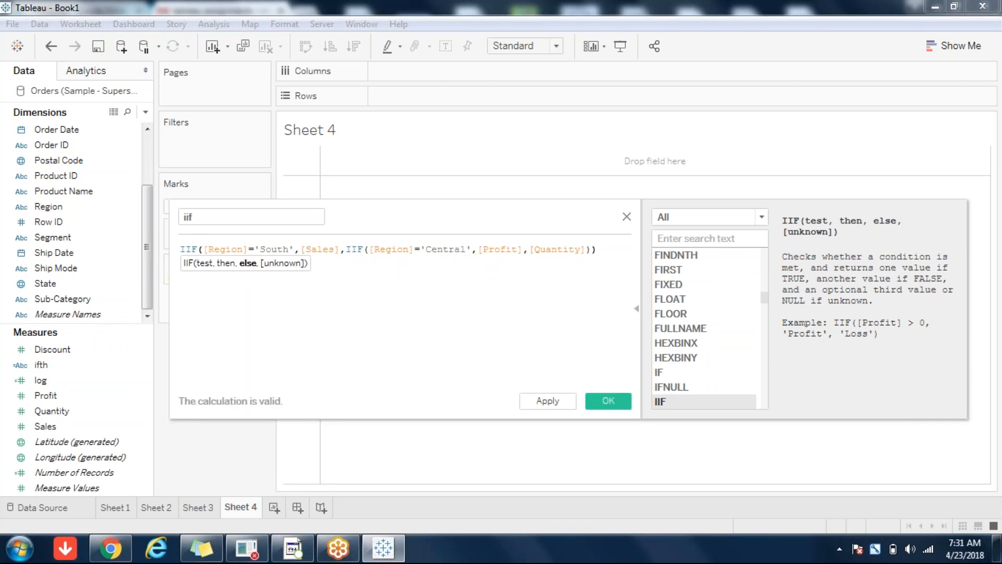
# Review the Sales, Profit and Quantity arguments in the formula and save the iif calculated field
pyautogui.click(314, 254)
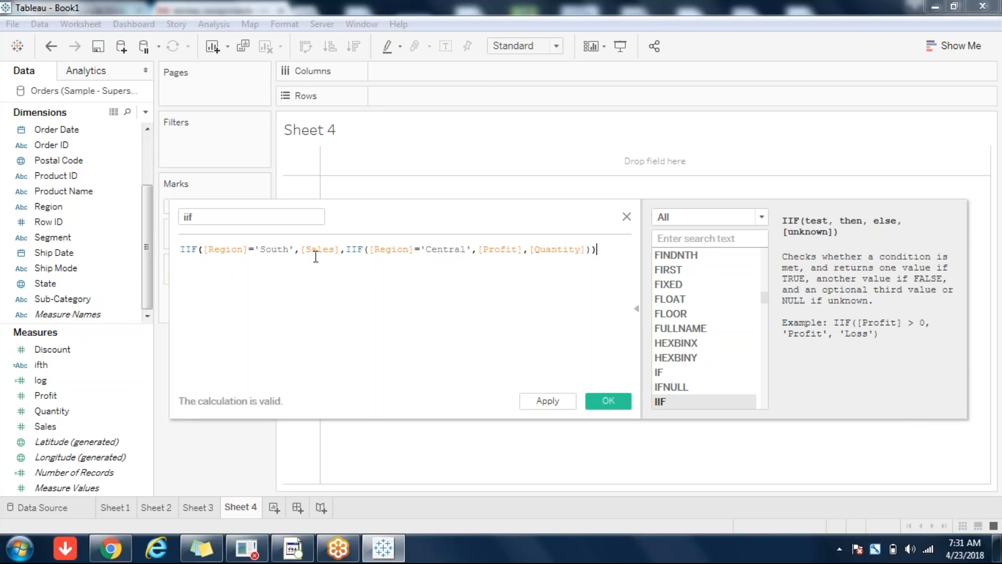
pyautogui.click(303, 255)
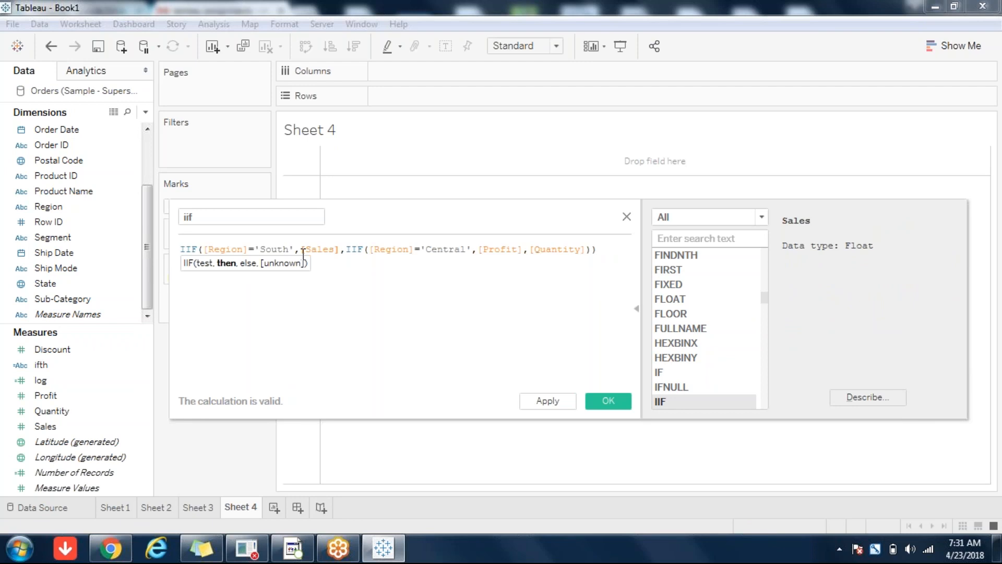
pyautogui.click(350, 249)
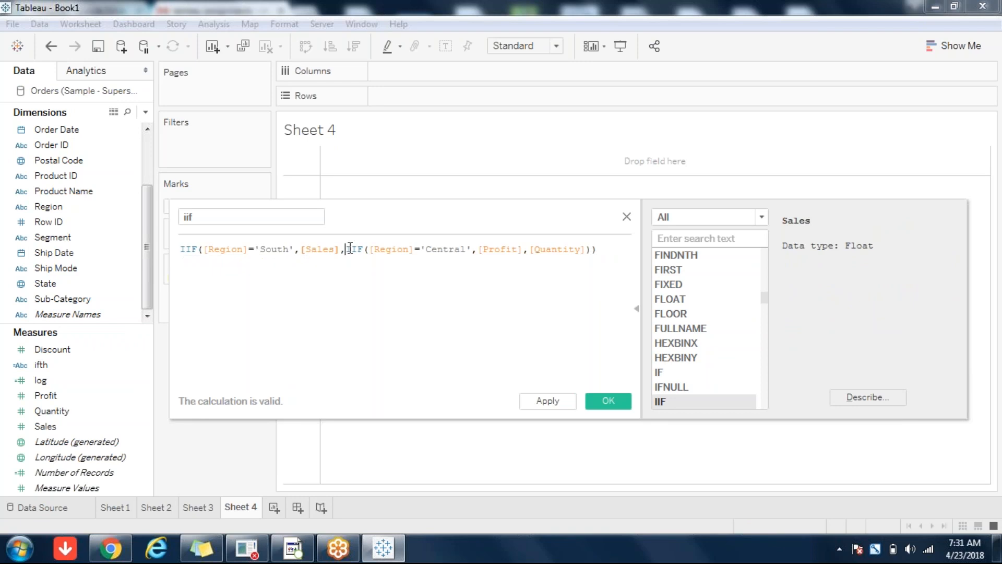
pyautogui.click(479, 251)
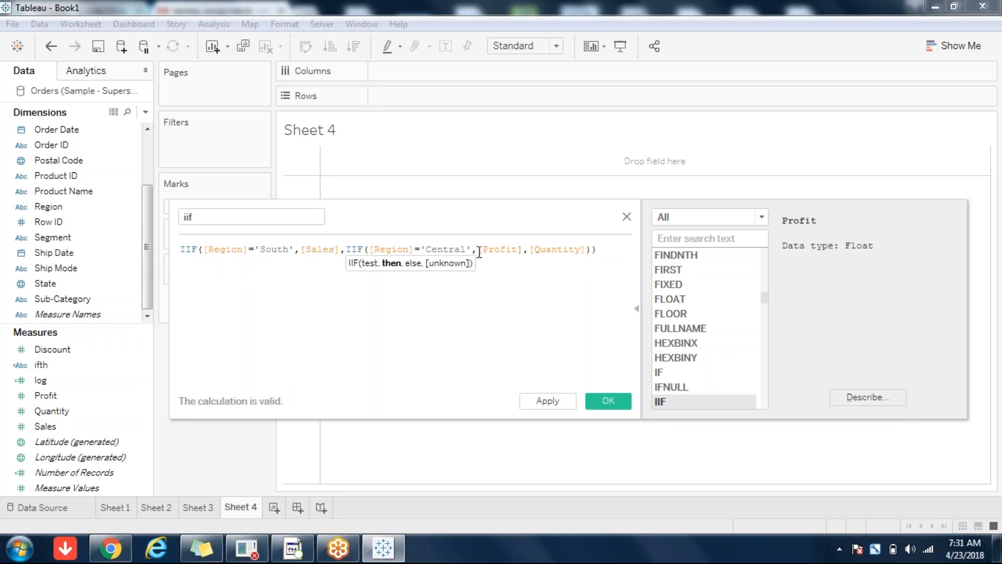
pyautogui.click(530, 249)
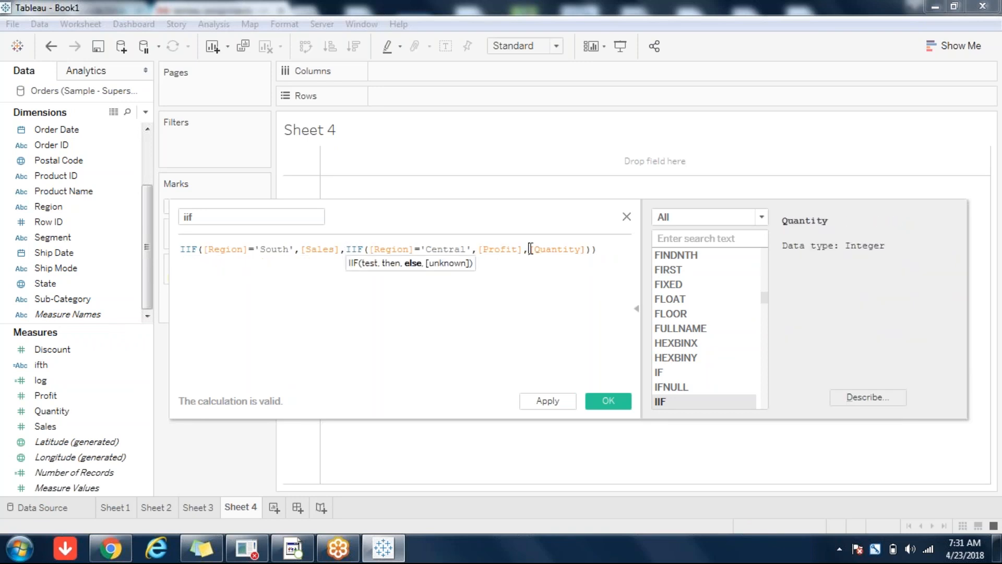
pyautogui.click(470, 322)
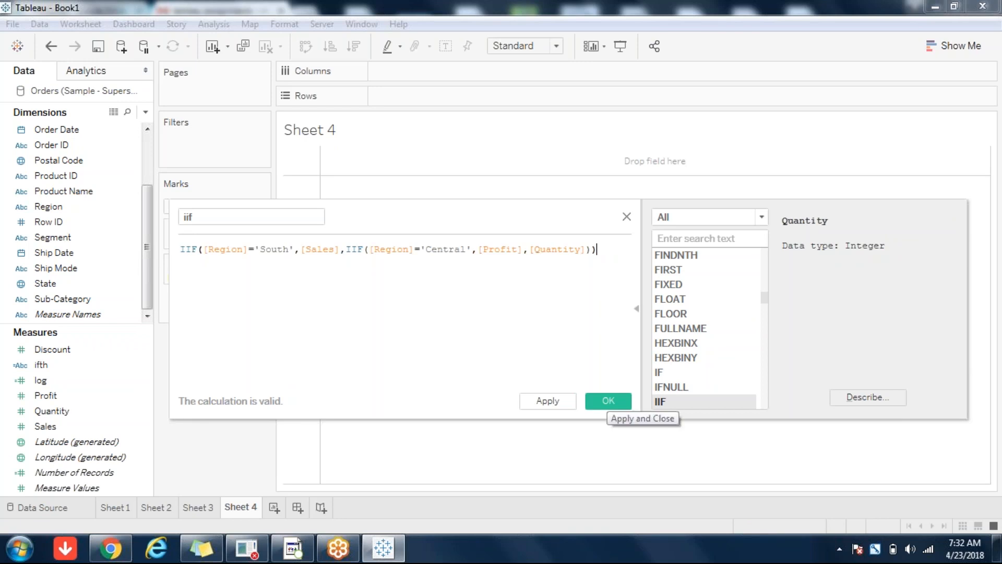
pyautogui.click(608, 400)
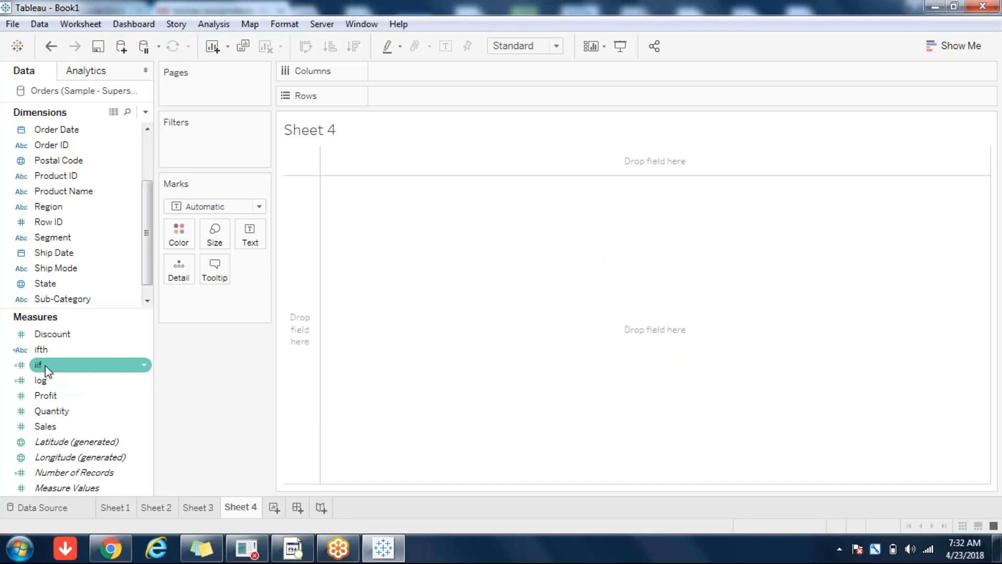
# Plot the iif measure by Region as a bar chart and swap rows and columns to make the bars horizontal
pyautogui.moveTo(83, 365); pyautogui.dragTo(360, 393)
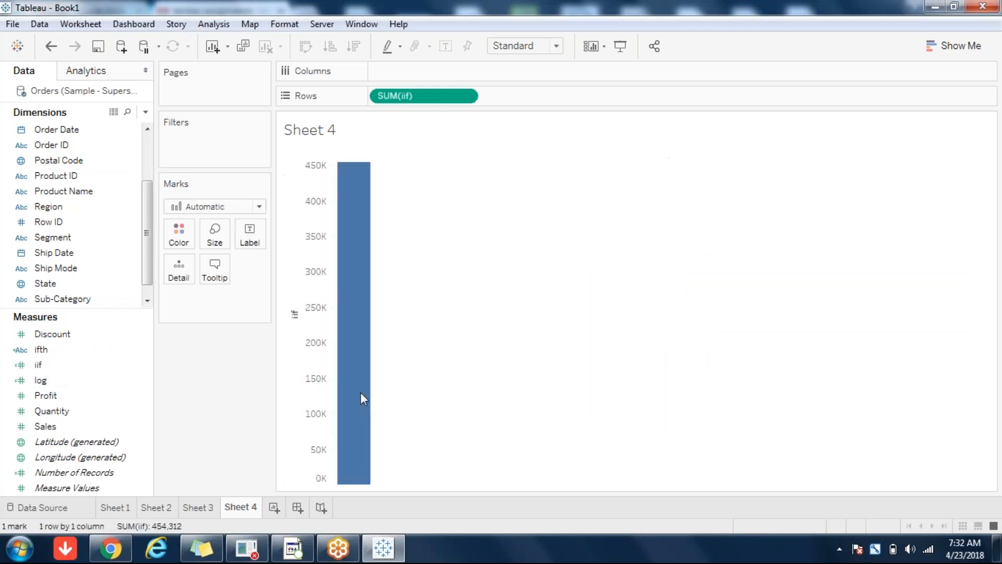
pyautogui.click(104, 206)
pyautogui.moveTo(258, 396); pyautogui.dragTo(495, 72)
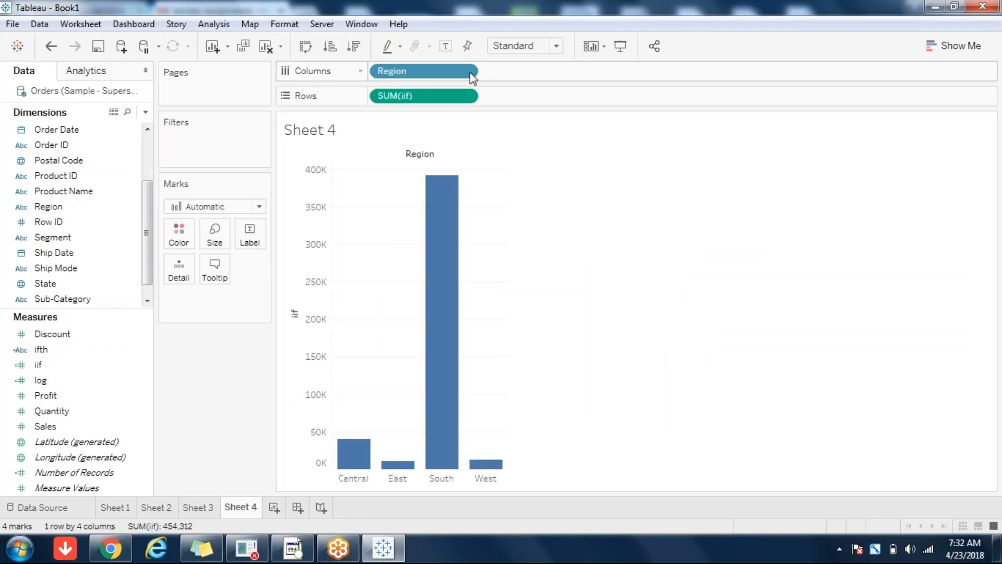
pyautogui.click(306, 49)
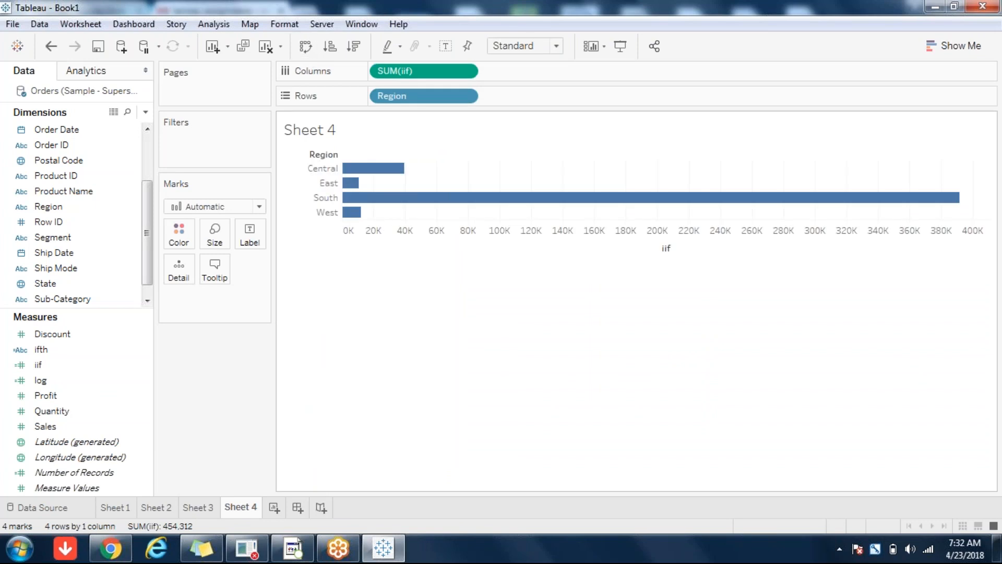
# Show mark labels on the iif by Region bars and add a new worksheet
pyautogui.click(446, 47)
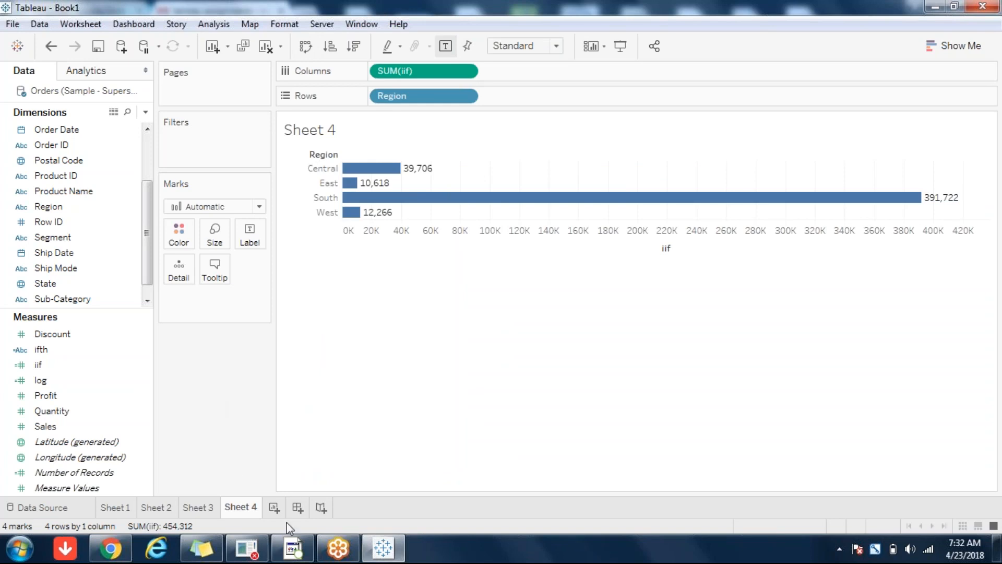
pyautogui.click(275, 507)
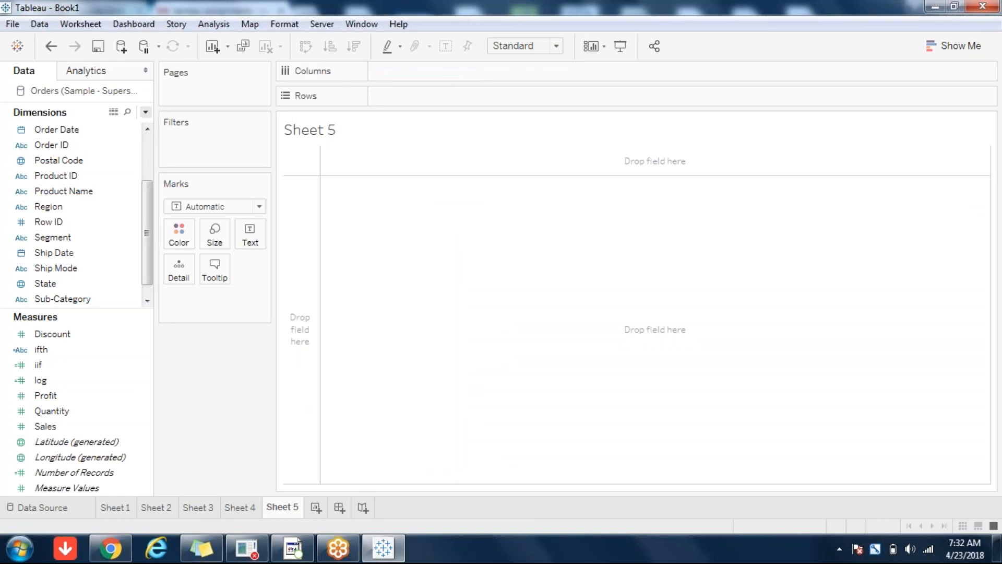
# Build a text table of Profit by Sub-Category on the new worksheet
pyautogui.click(146, 113)
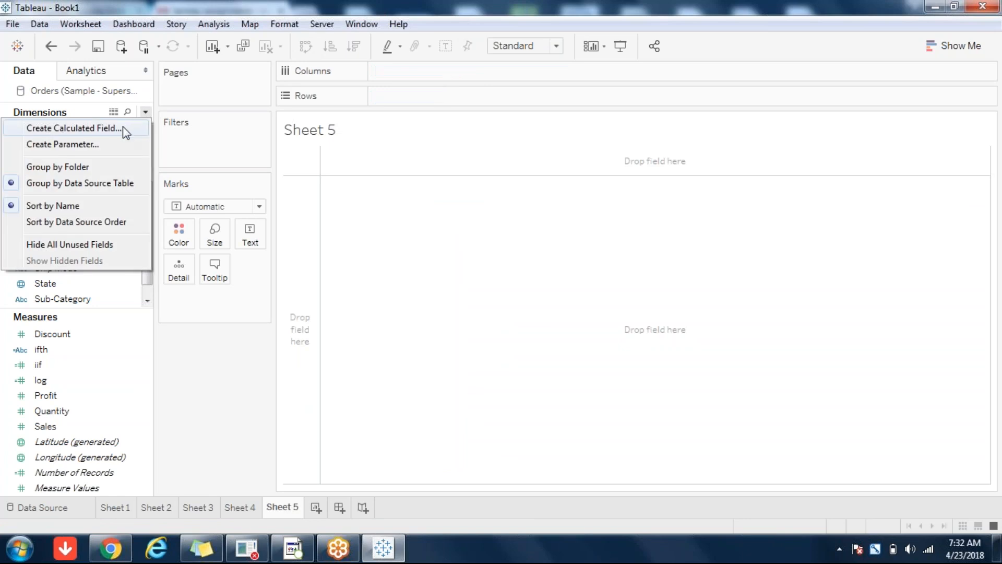
pyautogui.click(260, 423)
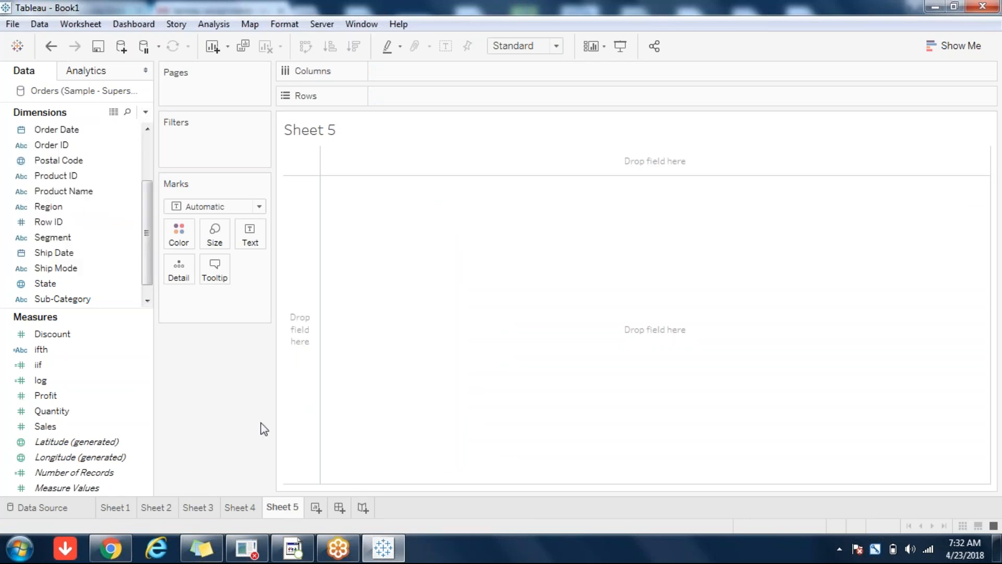
pyautogui.click(102, 304)
pyautogui.doubleClick(103, 304)
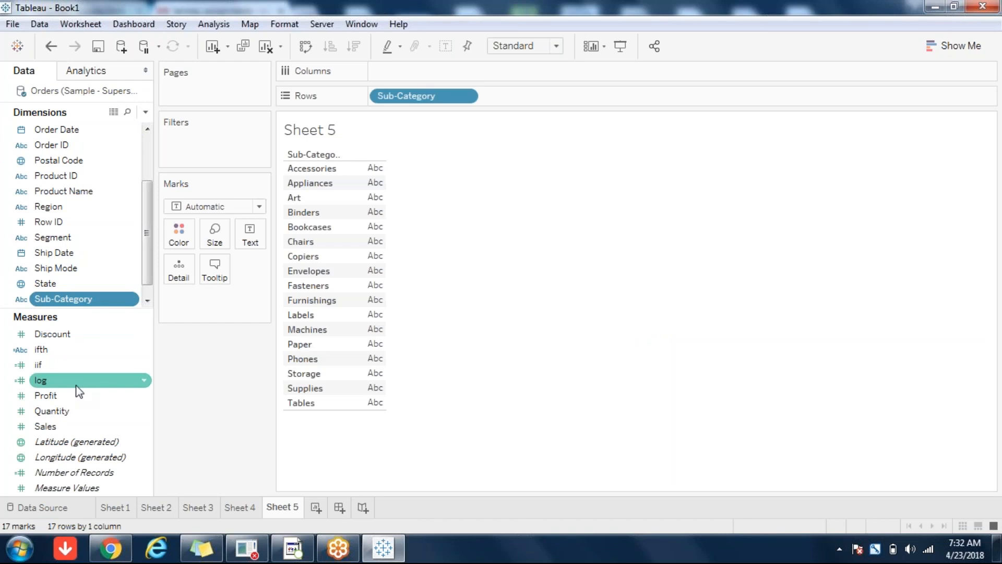
pyautogui.doubleClick(58, 394)
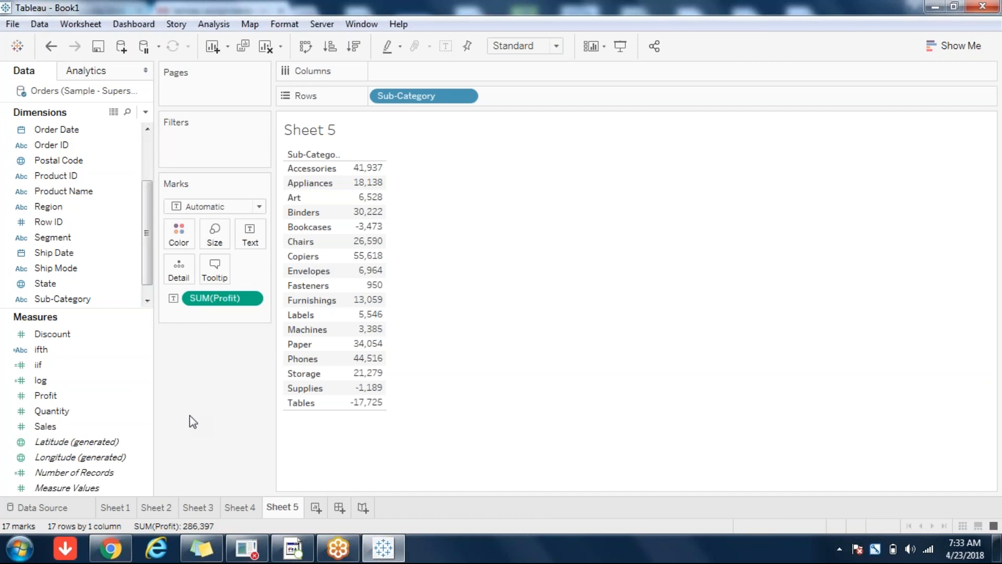
pyautogui.click(146, 112)
pyautogui.click(149, 115)
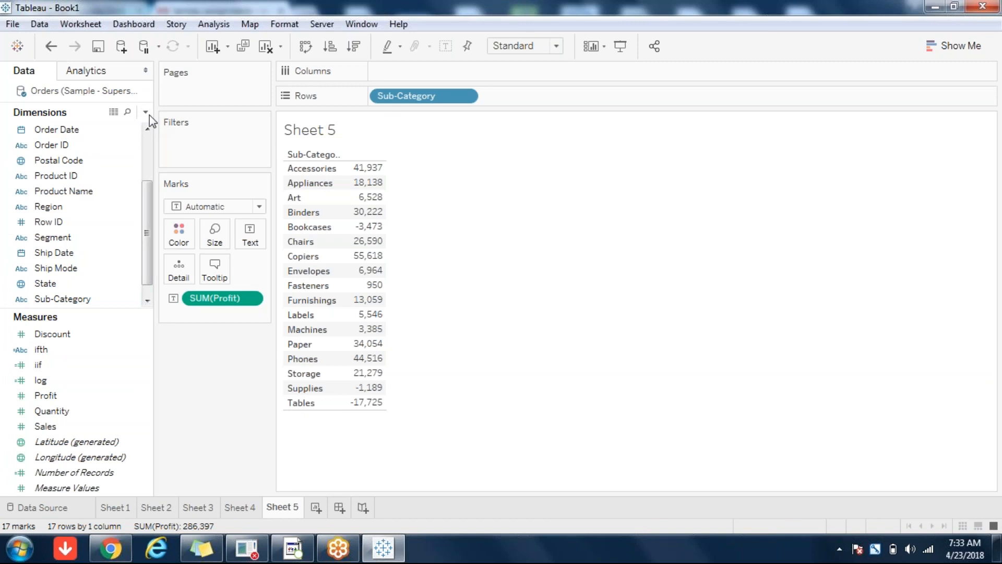
# Open the formatting of SUM(Profit), set its special-values text for nulls to "missing" and review the options for null marks
pyautogui.click(251, 298)
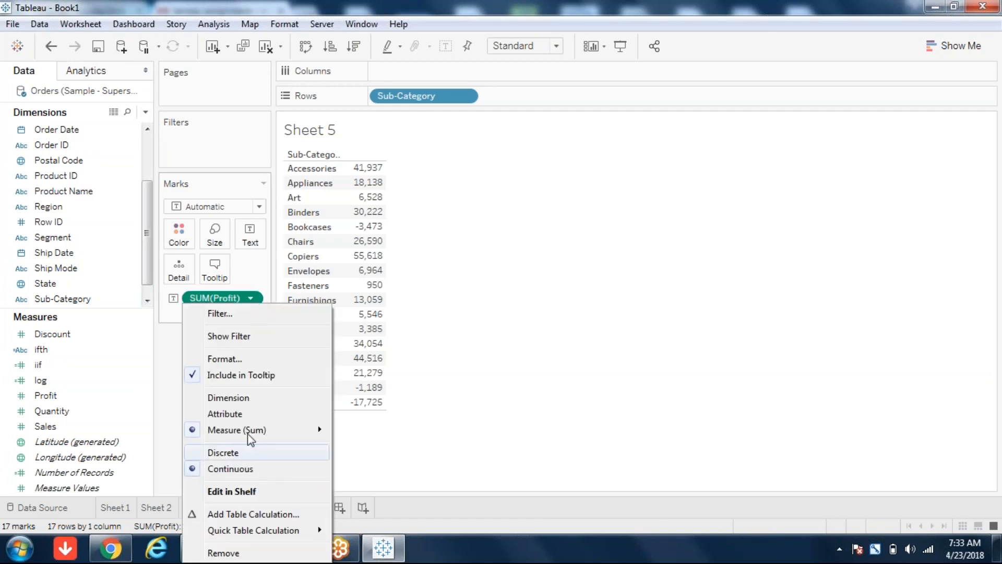
pyautogui.click(244, 359)
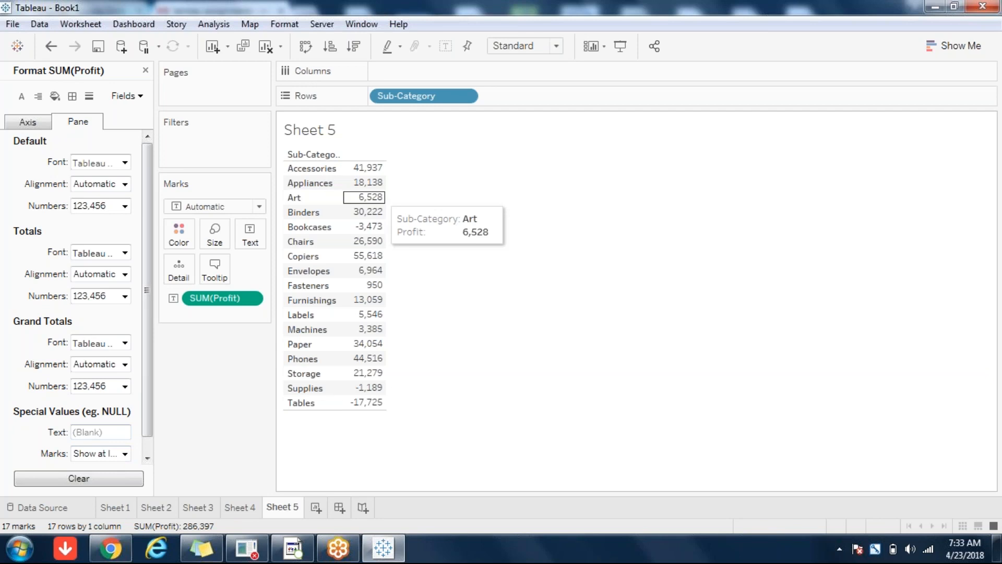
pyautogui.click(104, 432)
pyautogui.write('missing')
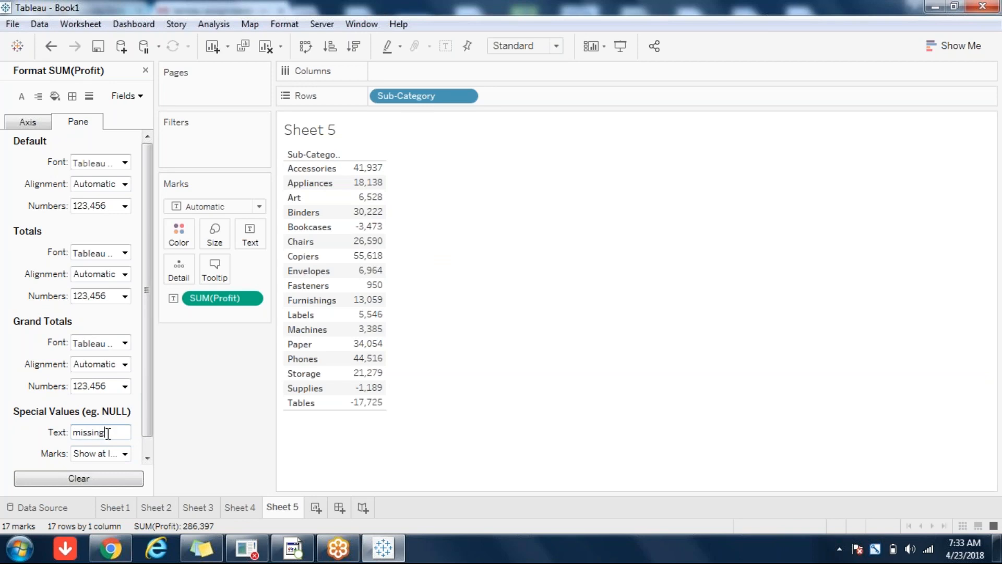
pyautogui.moveTo(372, 256)
pyautogui.click(125, 453)
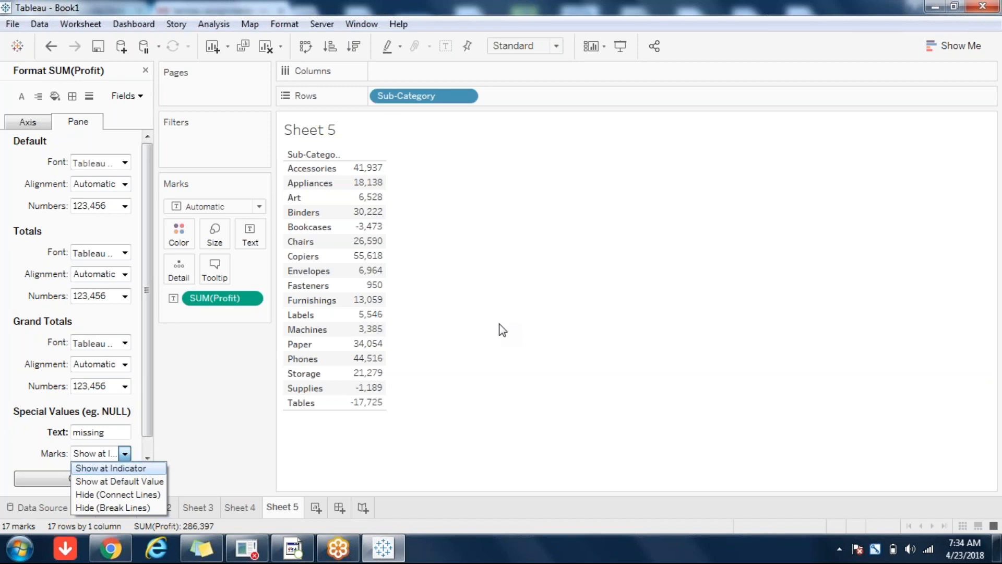
pyautogui.click(211, 407)
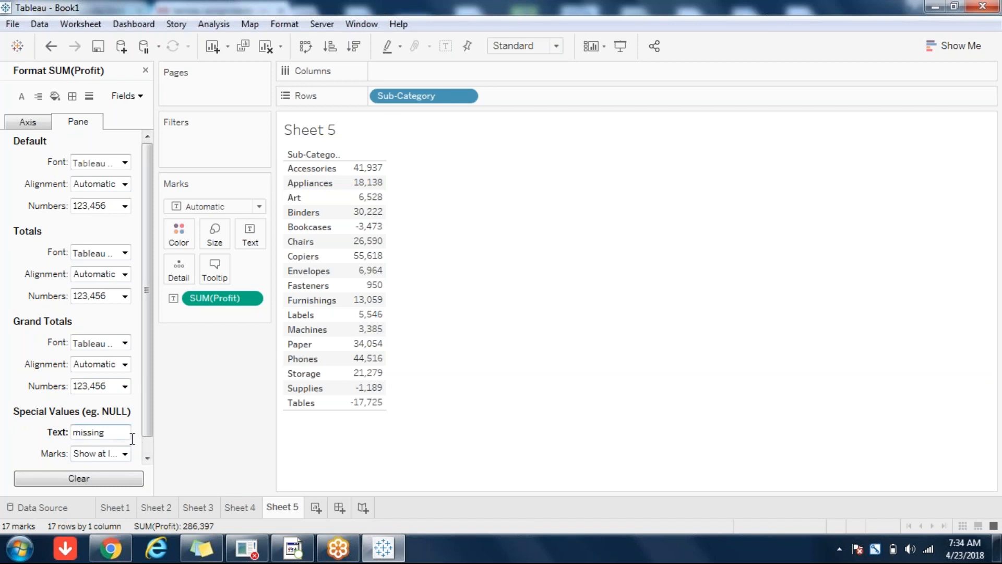
pyautogui.moveTo(372, 215)
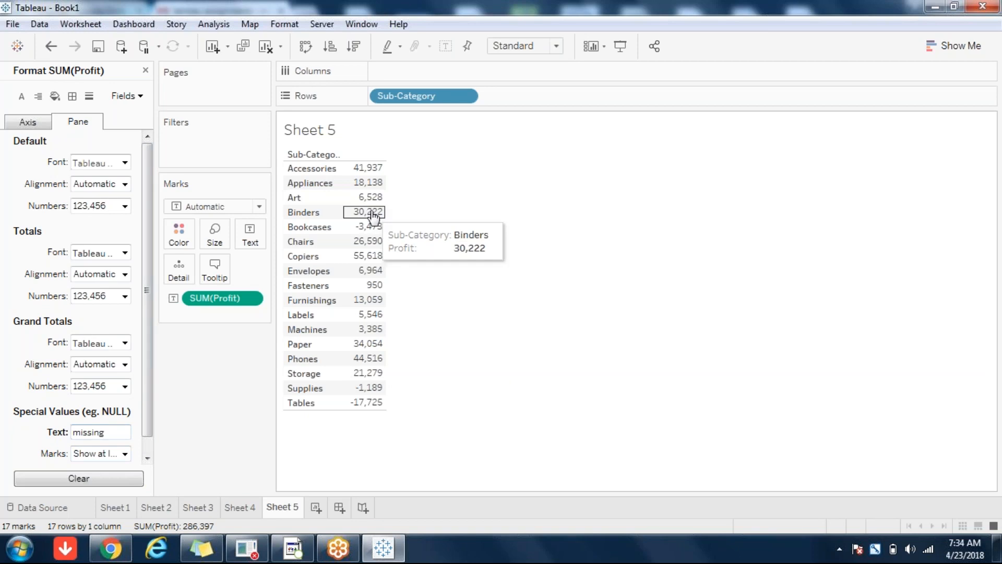
pyautogui.moveTo(371, 170)
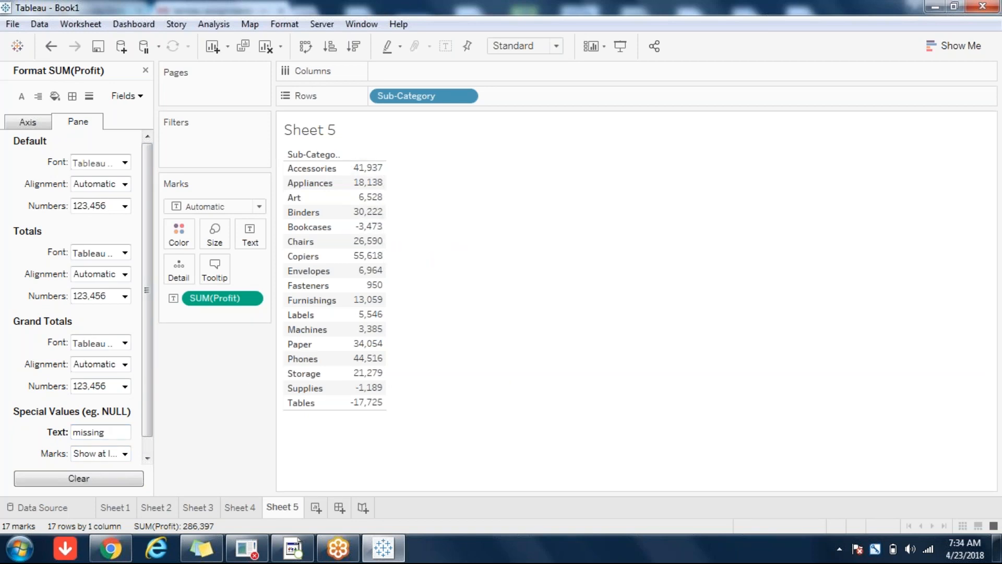
# Replace the special-values text for Profit nulls with N/A, review the null marks options and close the formatting
pyautogui.doubleClick(92, 432)
pyautogui.write('Not availab')
pyautogui.press('BackSpace')
pyautogui.press('BackSpace')
pyautogui.press('BackSpace')
pyautogui.press('BackSpace')
pyautogui.press('BackSpace')
pyautogui.press('BackSpace')
pyautogui.press('BackSpace')
pyautogui.press('BackSpace')
pyautogui.press('BackSpace')
pyautogui.press('BackSpace')
pyautogui.write('/A')
pyautogui.press('Return')
pyautogui.click(115, 453)
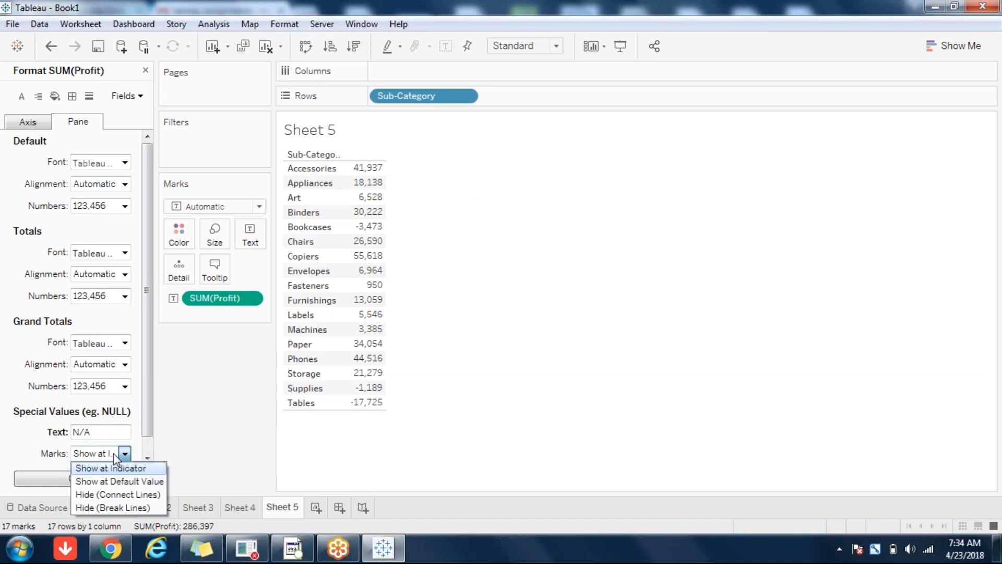
pyautogui.click(208, 428)
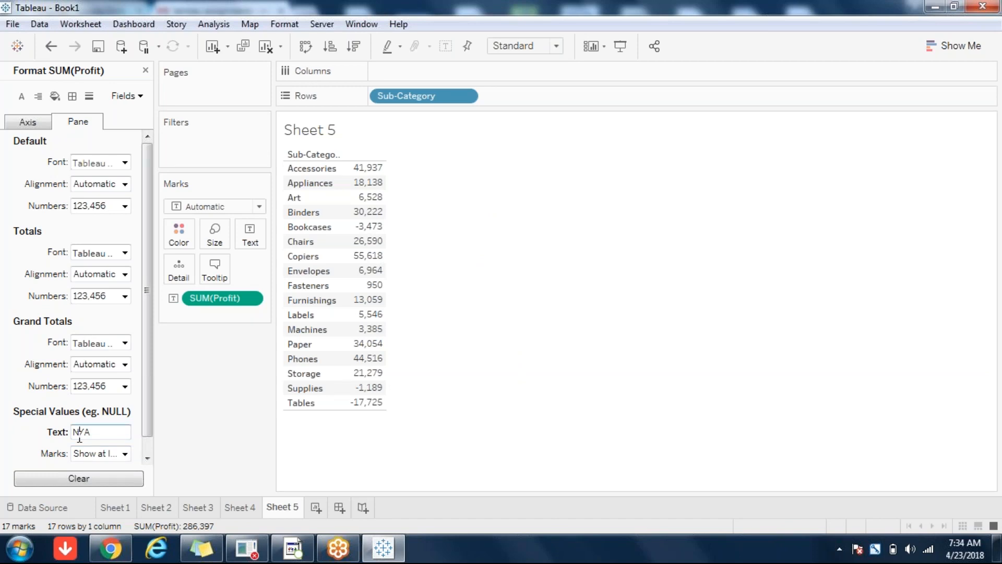
pyautogui.click(146, 75)
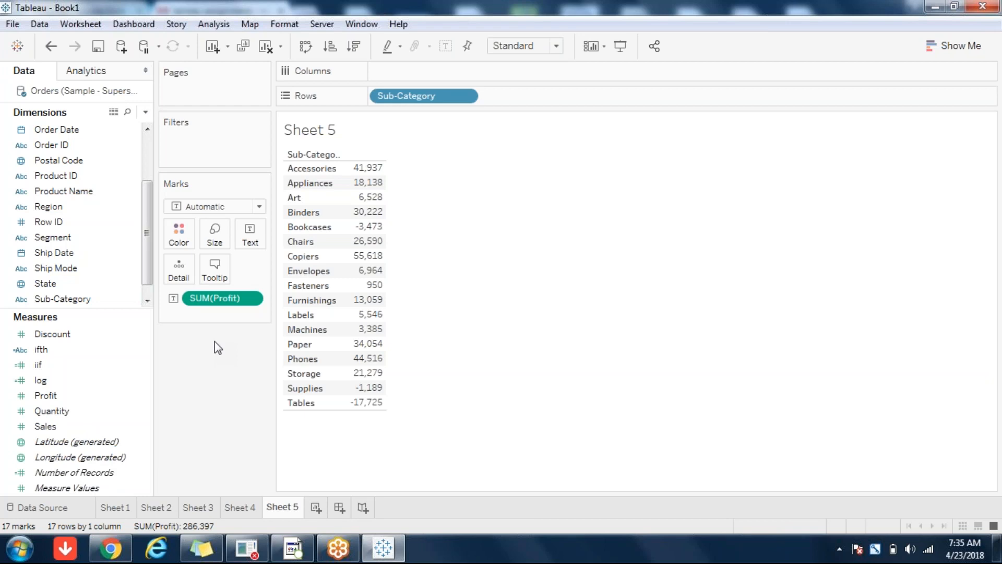
# On a new worksheet, start a calculated field named attr with the function list filtered to Aggregate
pyautogui.click(316, 508)
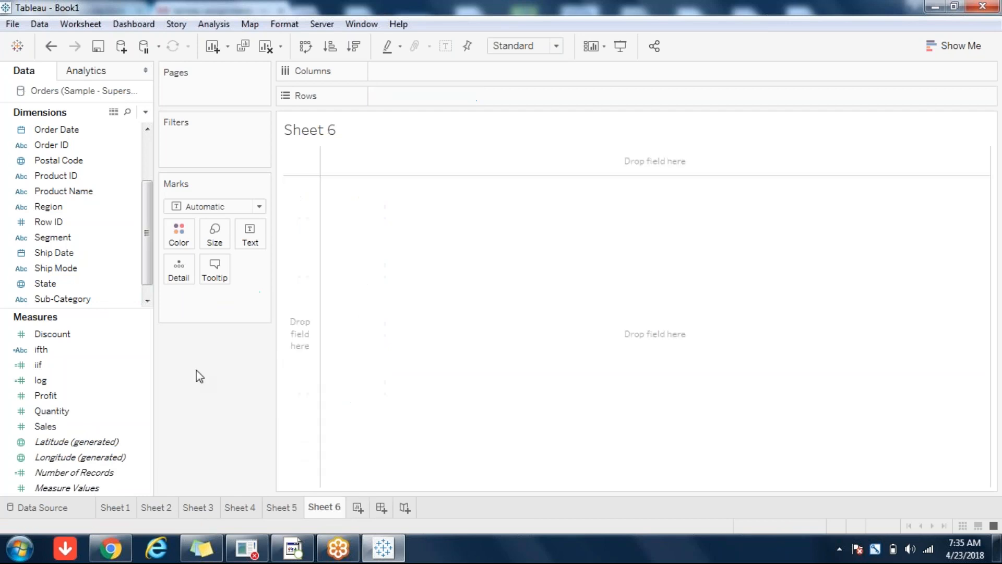
pyautogui.click(146, 113)
pyautogui.click(123, 131)
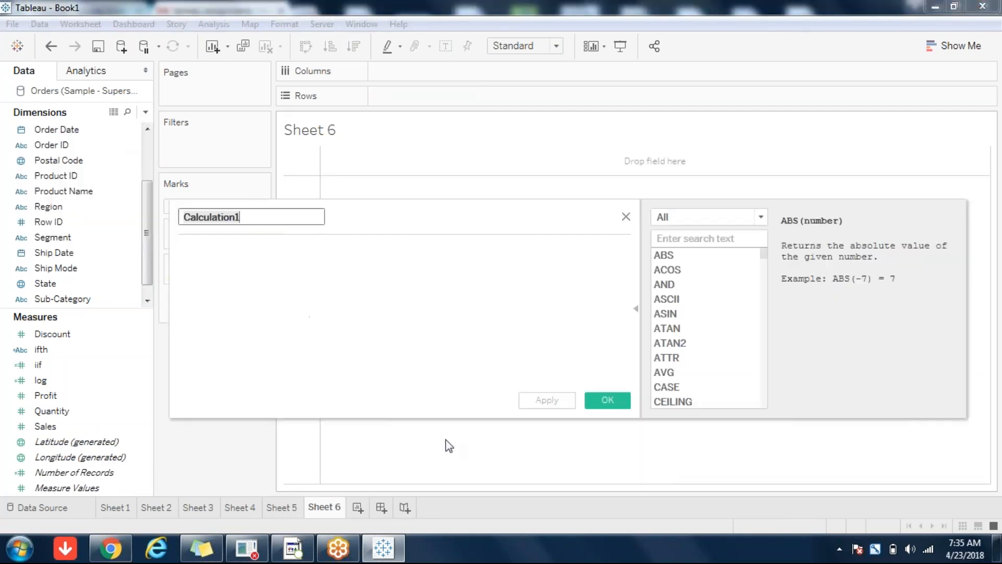
pyautogui.click(760, 216)
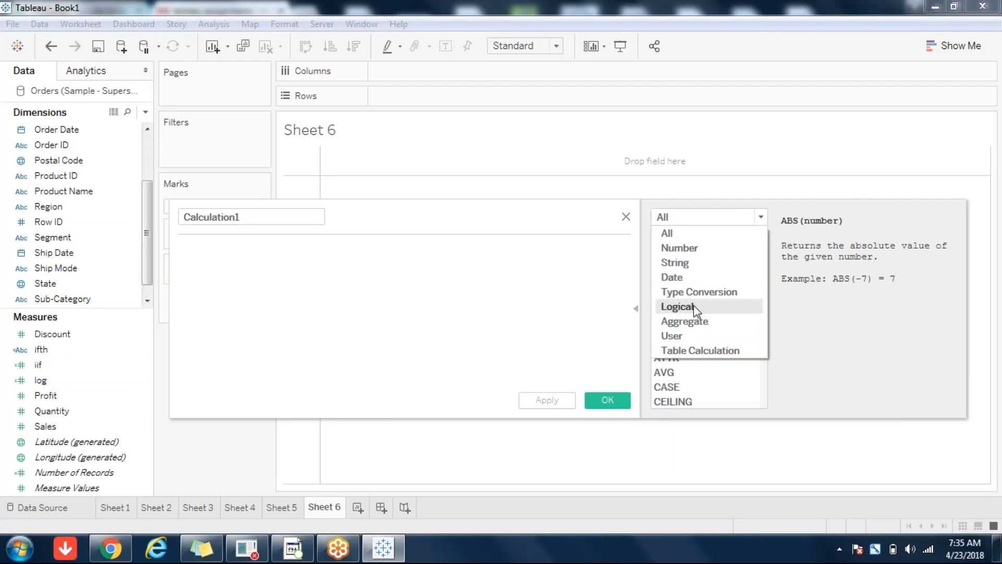
pyautogui.click(677, 306)
pyautogui.click(745, 217)
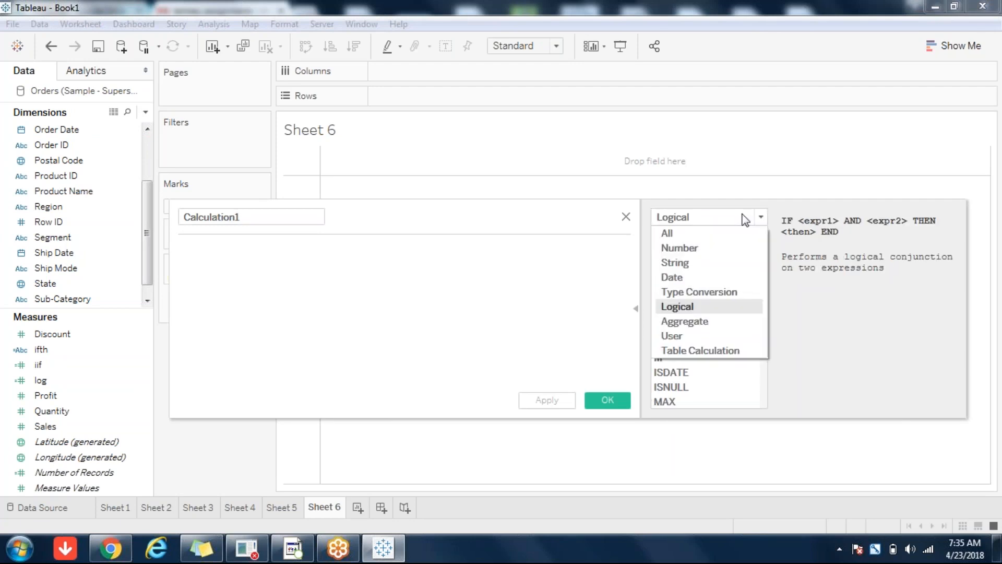
pyautogui.click(697, 322)
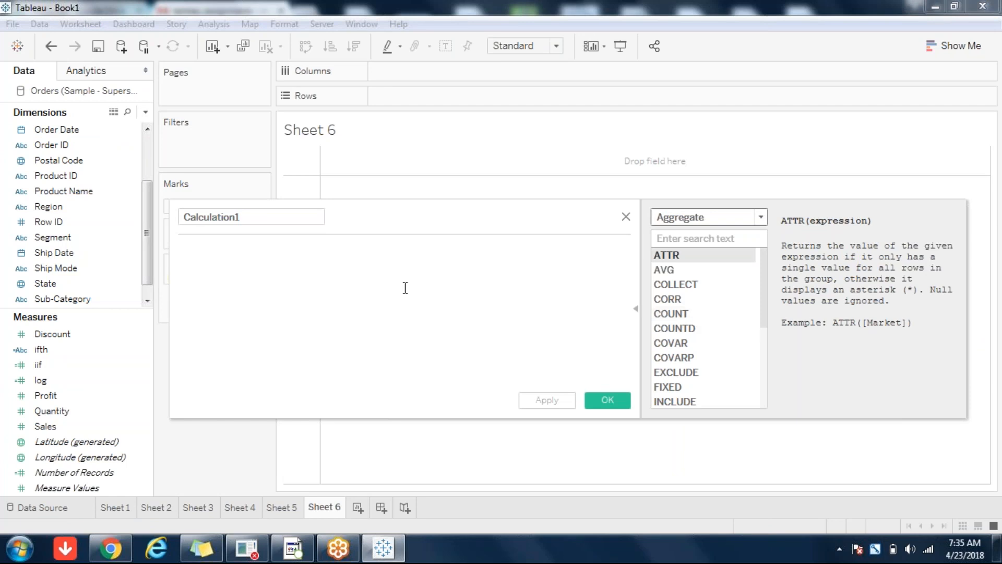
pyautogui.doubleClick(220, 216)
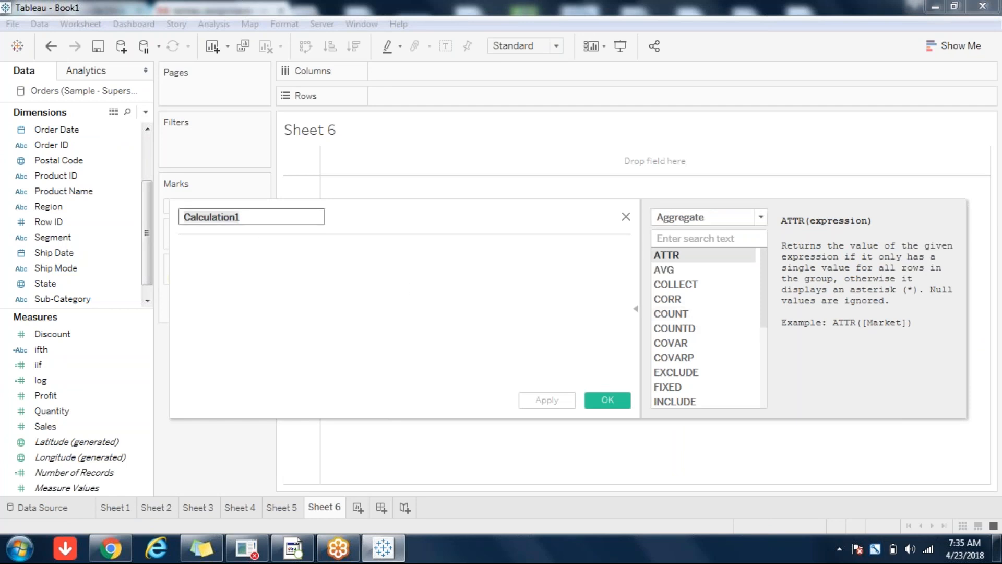
pyautogui.write('attr')
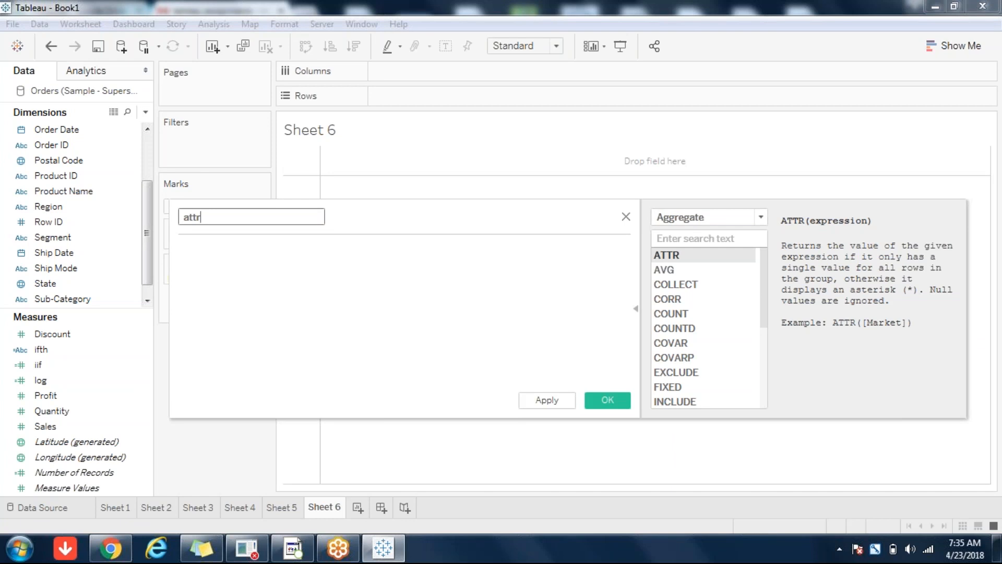
# Begin the attr formula with IF [Region]='central' THEN and the sum of [Sales]
pyautogui.click(181, 249)
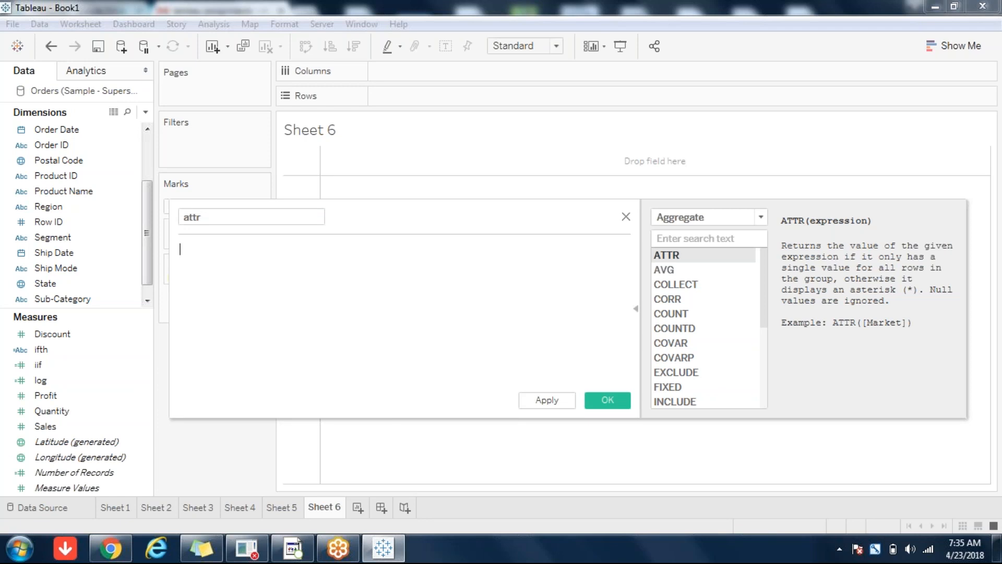
pyautogui.write('IF ')
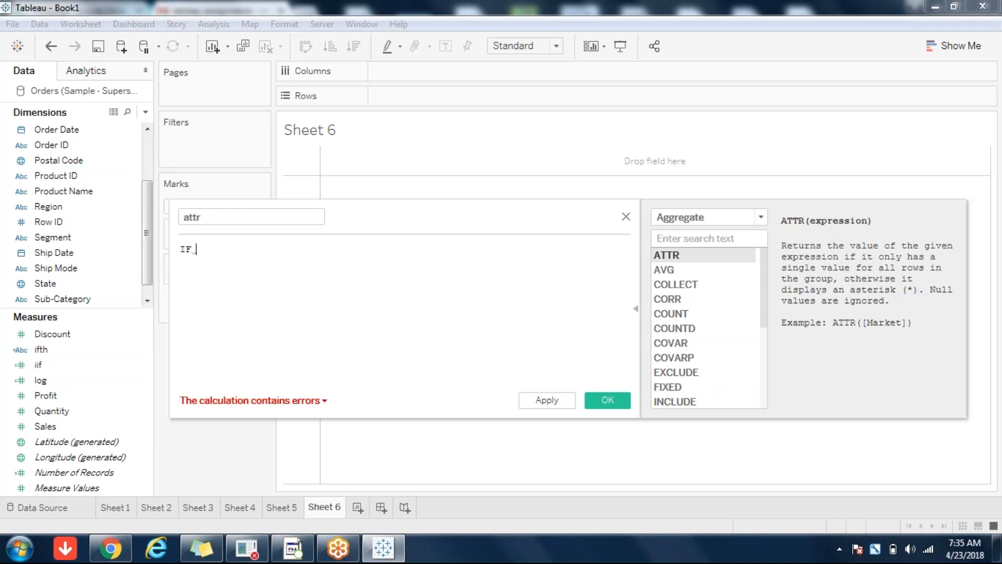
pyautogui.write('Reg')
pyautogui.click(250, 322)
pyautogui.write('=')
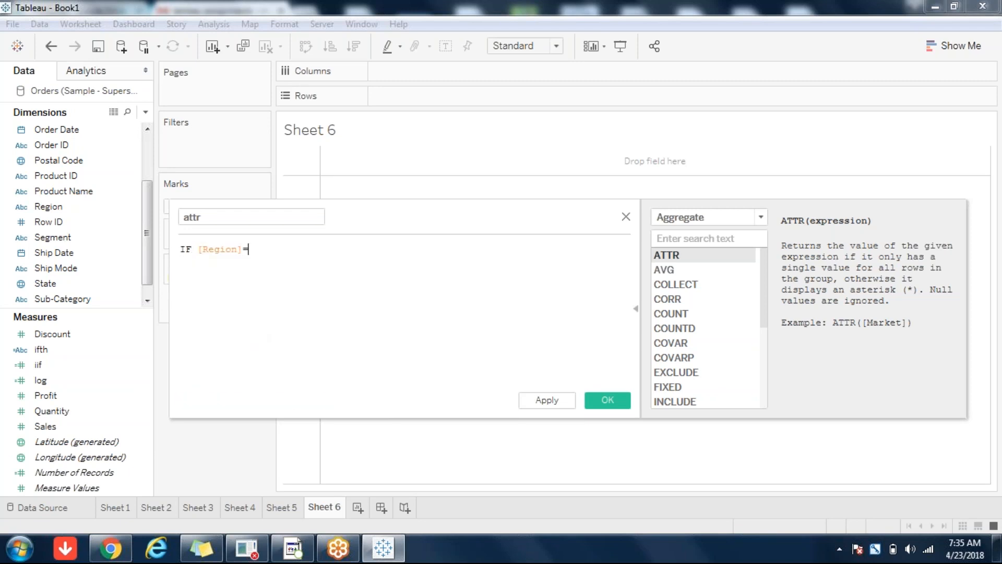
pyautogui.write("'central' THEN SUM(Sal")
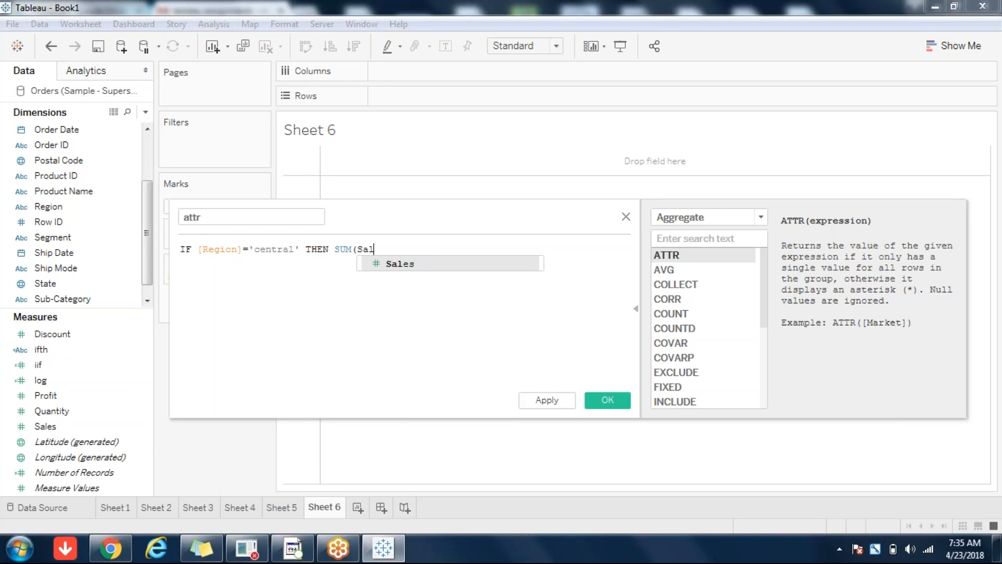
pyautogui.click(409, 259)
# Complete the attr formula with ELSE SUM([Profit]) END
pyautogui.write(') ELSE')
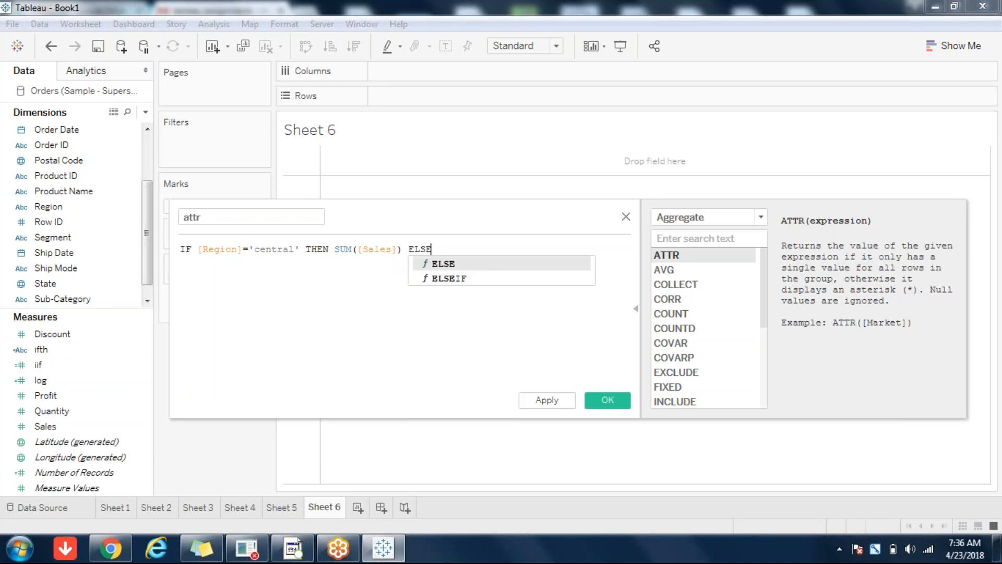
pyautogui.write(' SUM(pro')
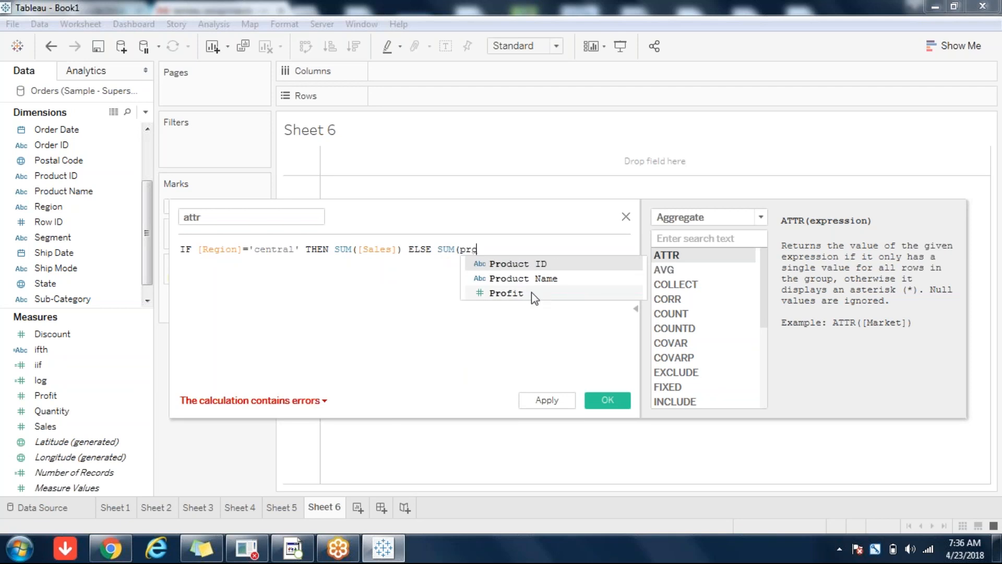
pyautogui.click(531, 292)
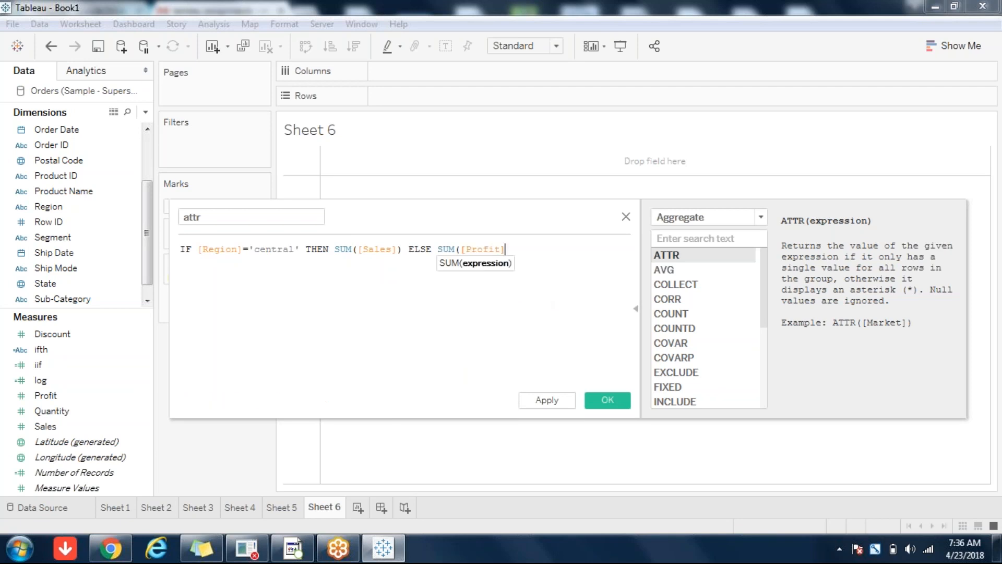
pyautogui.write(') ')
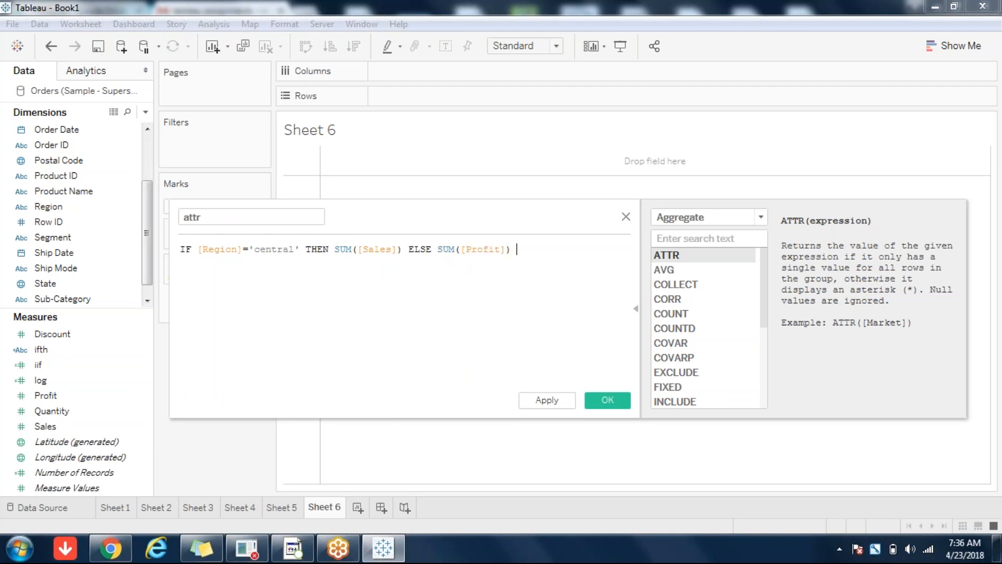
pyautogui.write('END')
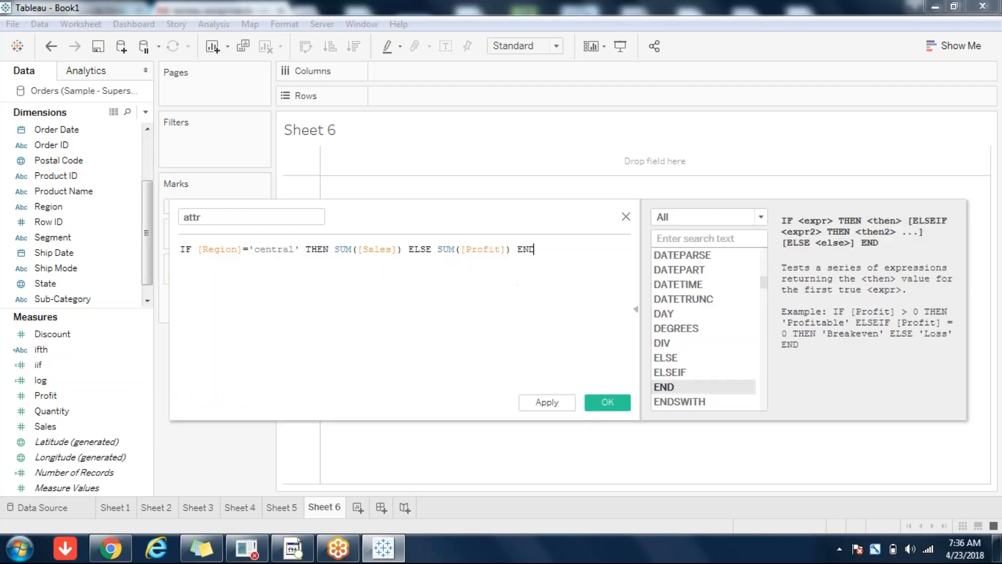
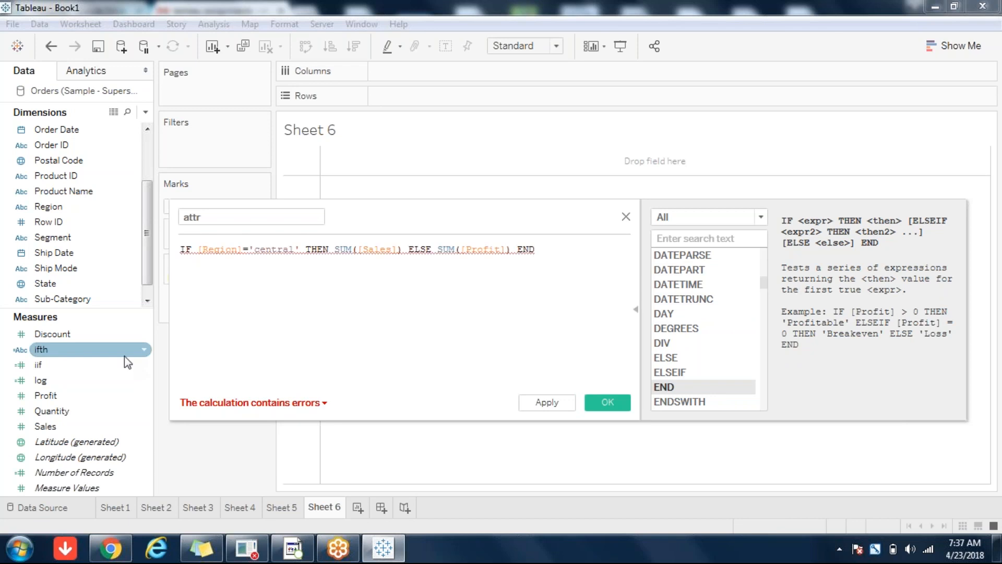
# Open the log calculated field to review its CASE formula, and close it without changes
pyautogui.rightClick(44, 381)
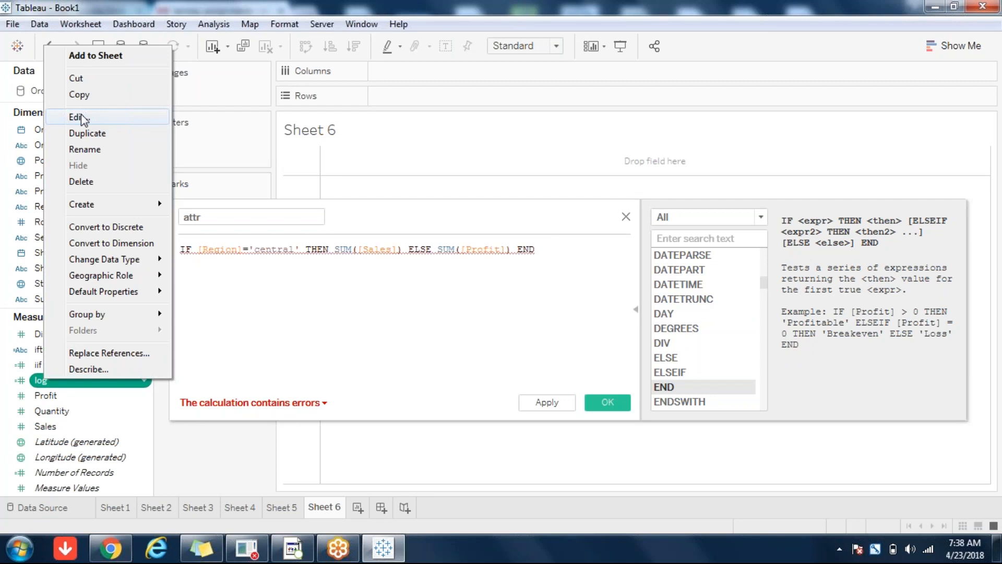
pyautogui.click(79, 117)
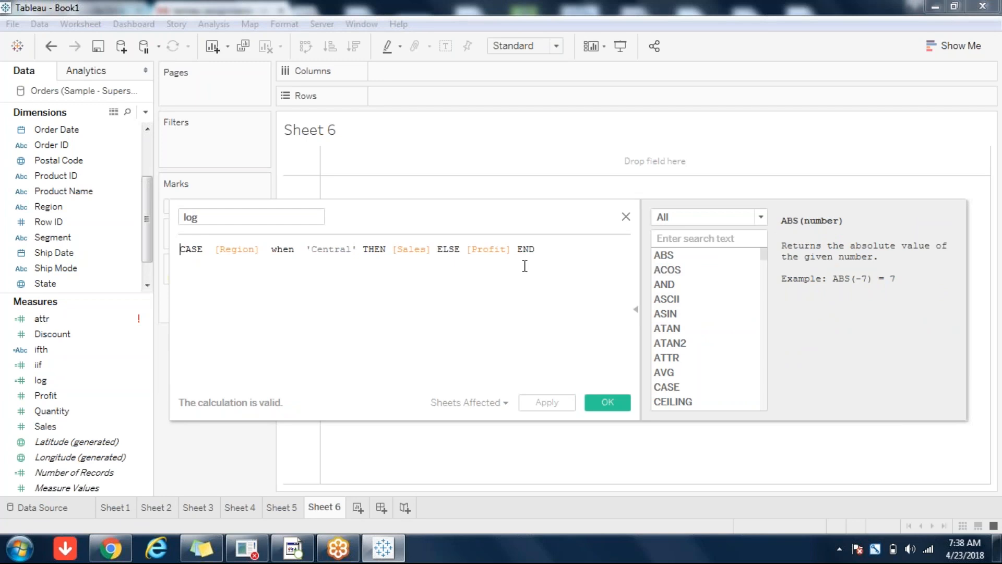
pyautogui.click(605, 403)
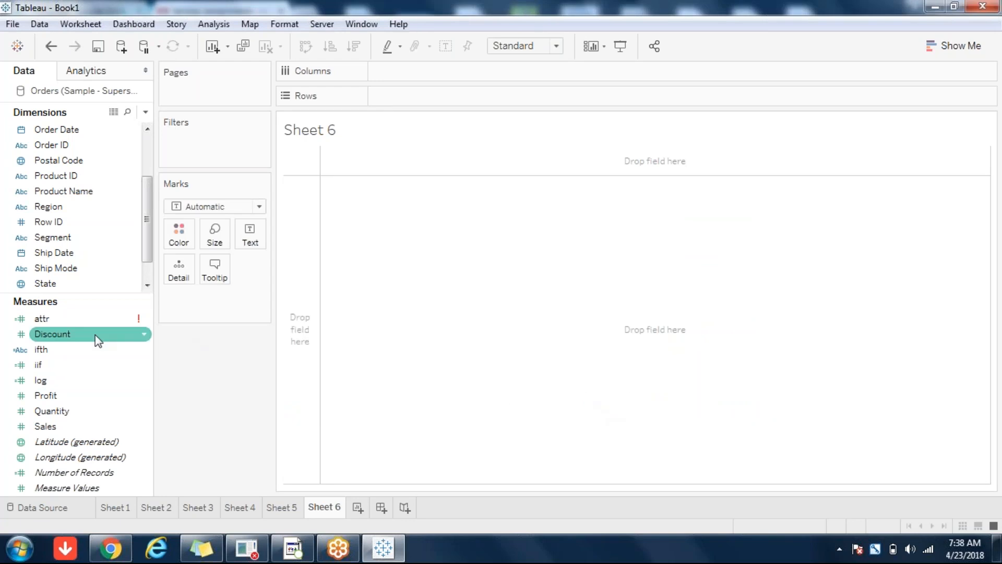
# Reopen the attr calculated field for editing and inspect the error on its SUM([Sales]) and SUM([Profit]) expressions
pyautogui.click(45, 320)
pyautogui.rightClick(45, 320)
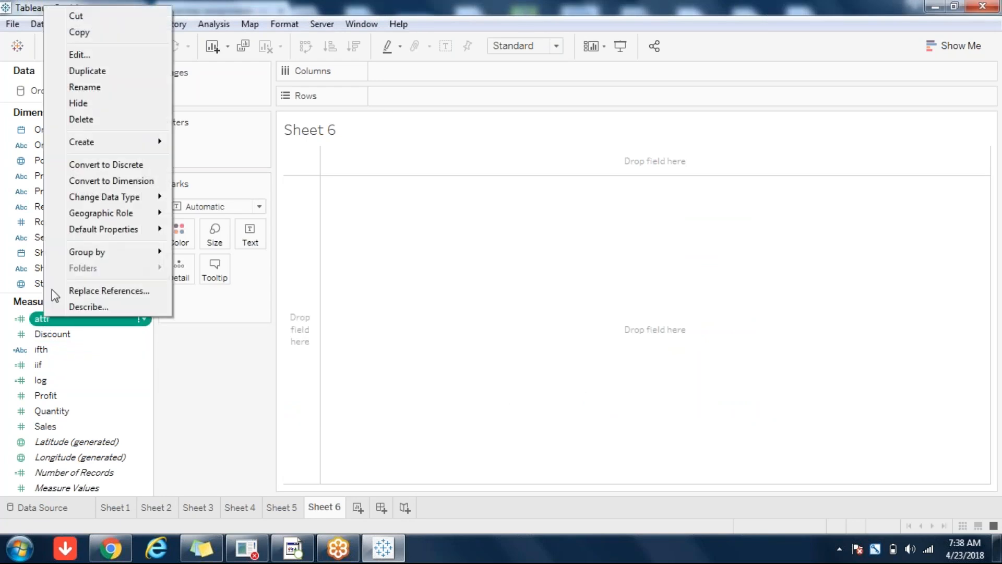
pyautogui.click(104, 52)
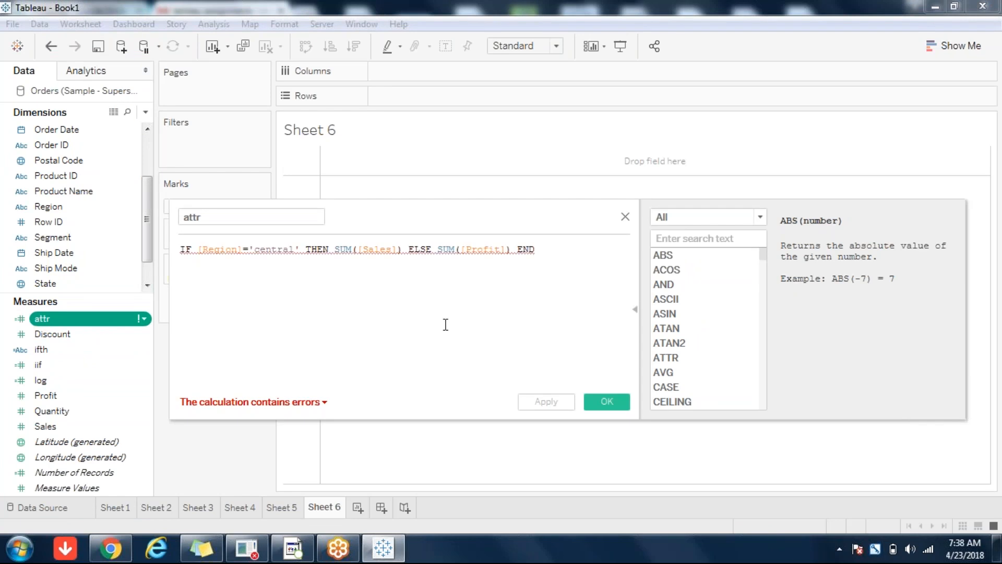
pyautogui.doubleClick(344, 249)
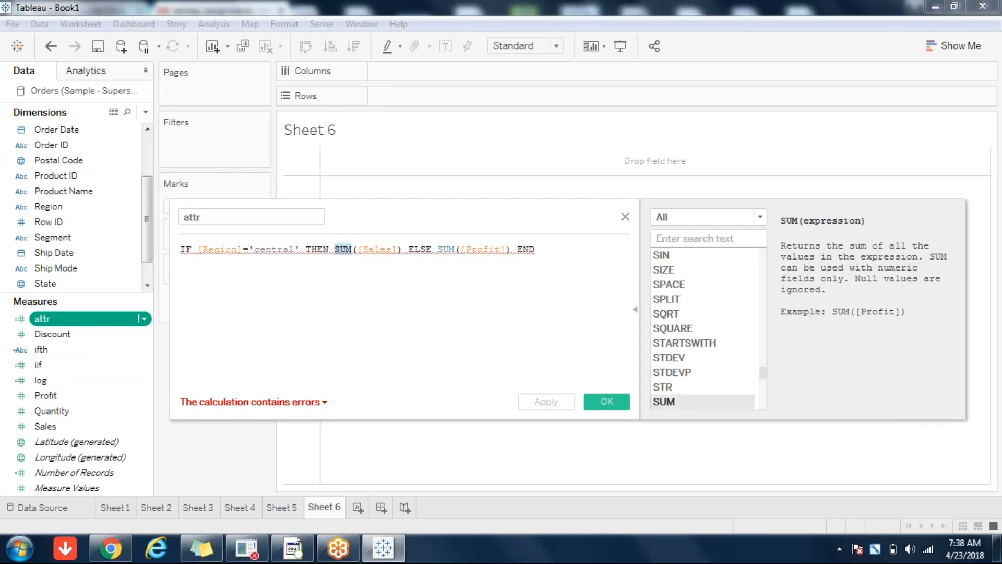
pyautogui.doubleClick(451, 248)
pyautogui.doubleClick(344, 249)
pyautogui.click(442, 245)
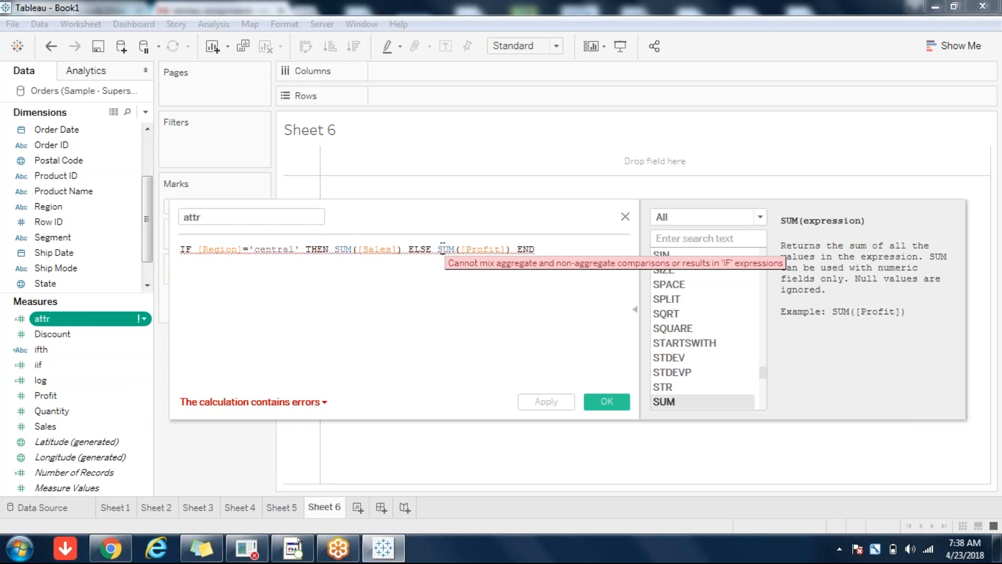
pyautogui.click(335, 295)
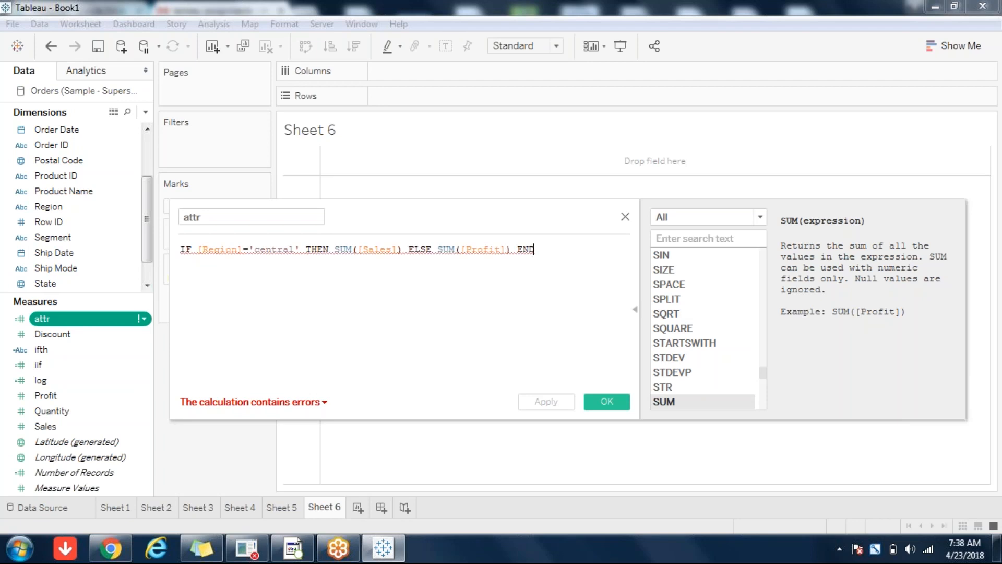
# Wrap [Region] in the ATTR function within the attr formula's IF condition and save the calculation
pyautogui.moveTo(348, 247)
pyautogui.click(211, 249)
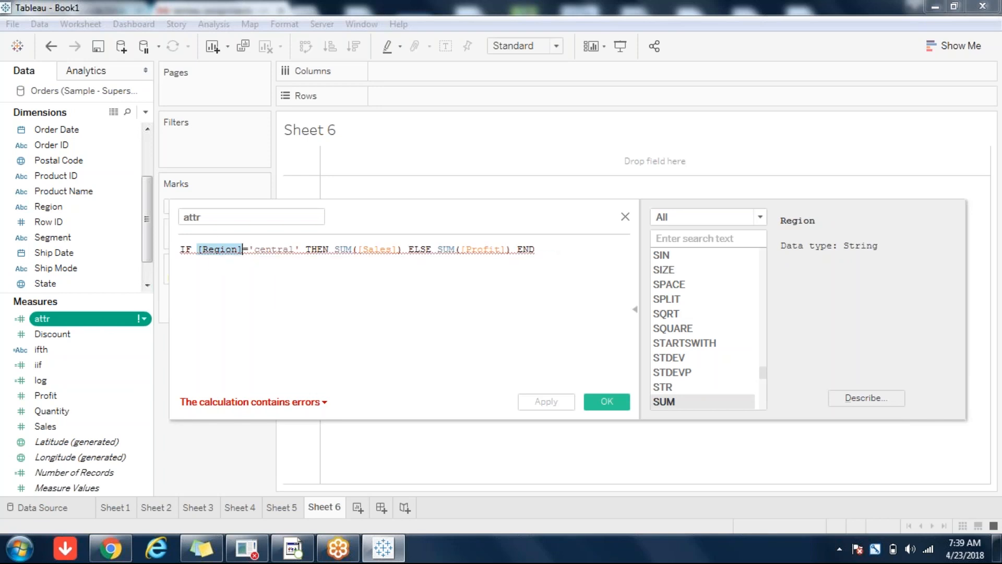
pyautogui.click(207, 251)
pyautogui.click(198, 251)
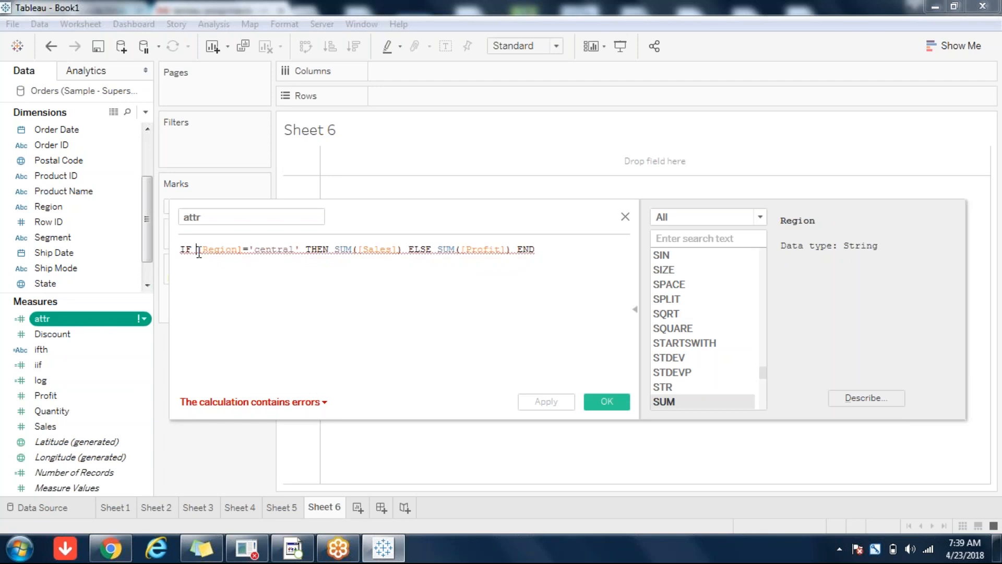
pyautogui.write('ATTR')
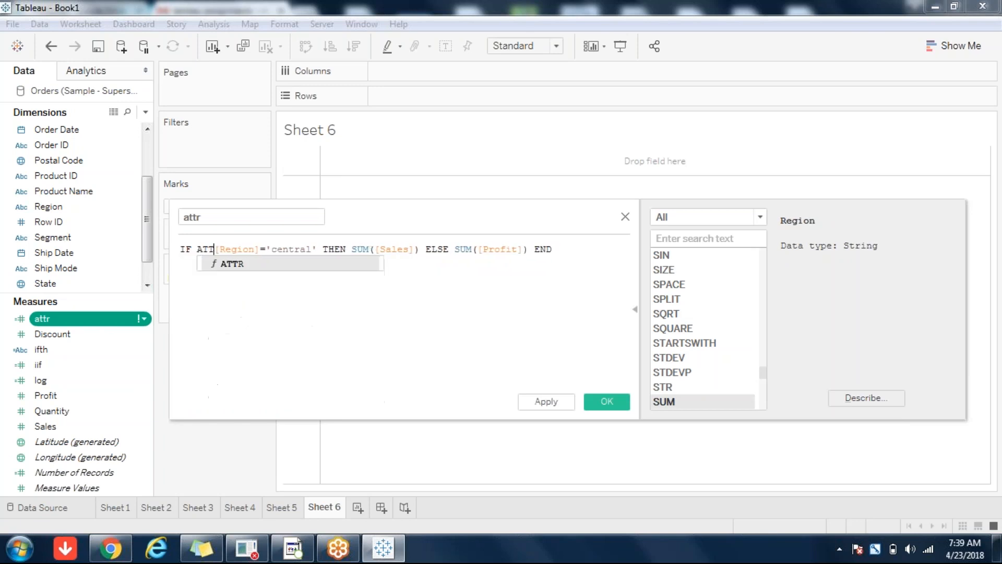
pyautogui.write('(')
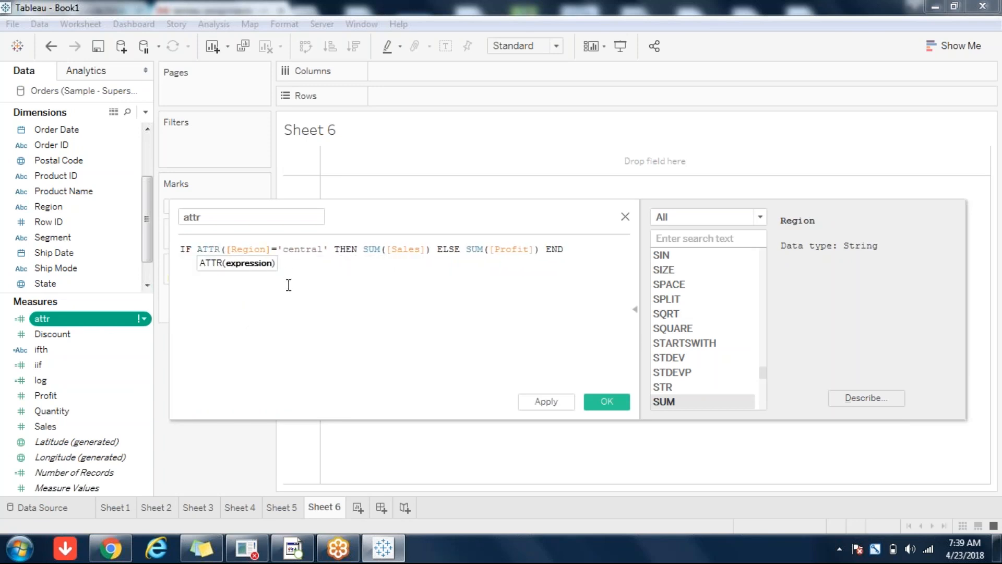
pyautogui.click(272, 249)
pyautogui.write(')')
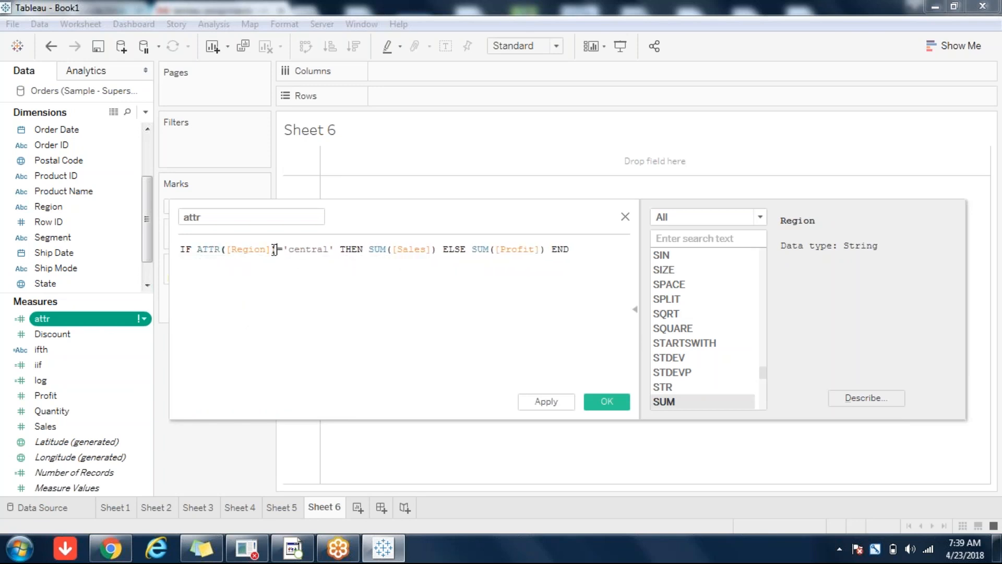
pyautogui.click(460, 319)
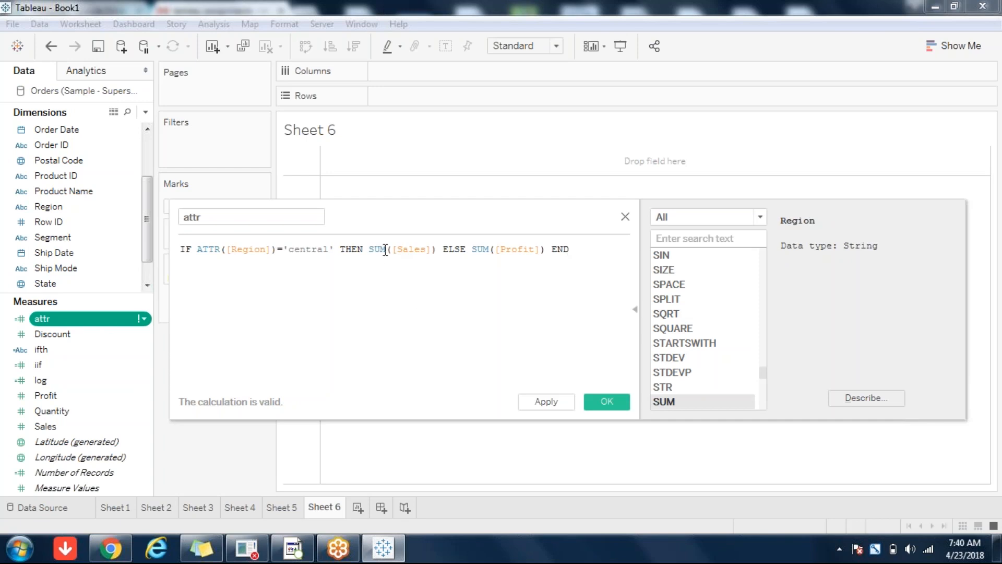
pyautogui.click(519, 247)
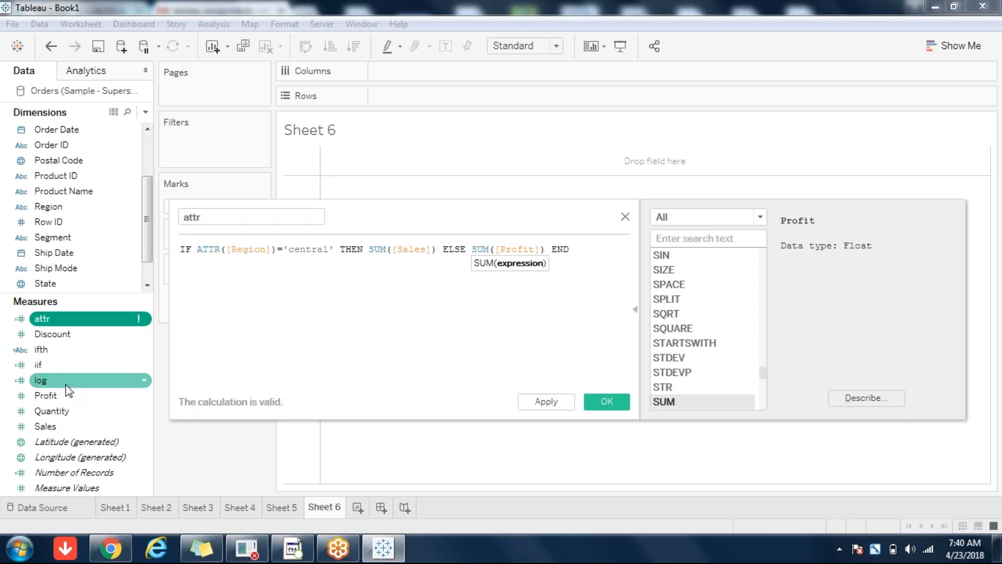
pyautogui.click(608, 401)
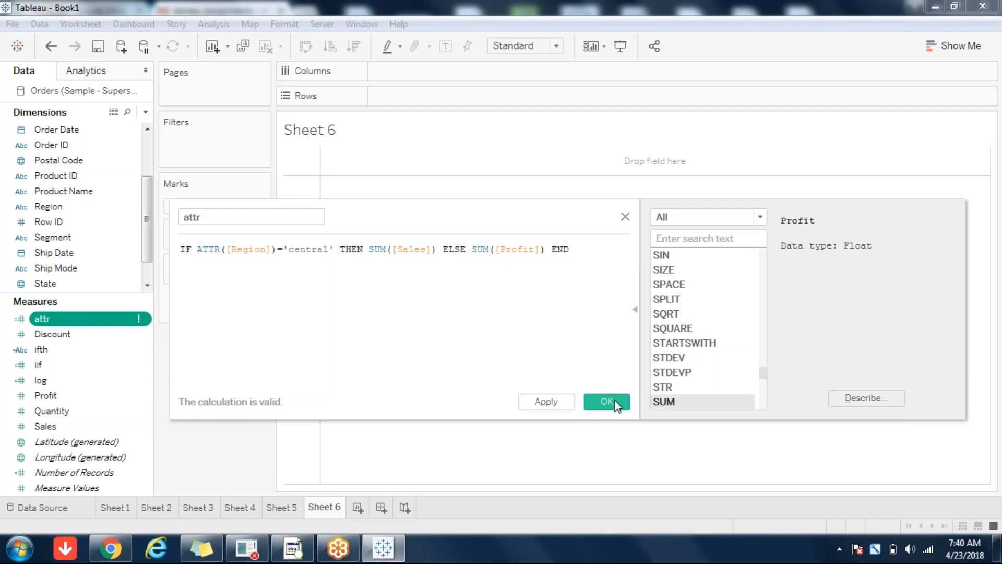
# Check the Dimension, Attribute and Measure options for Sub-Category on Sheet 5 and for the iif field on Sheet 4
pyautogui.click(282, 508)
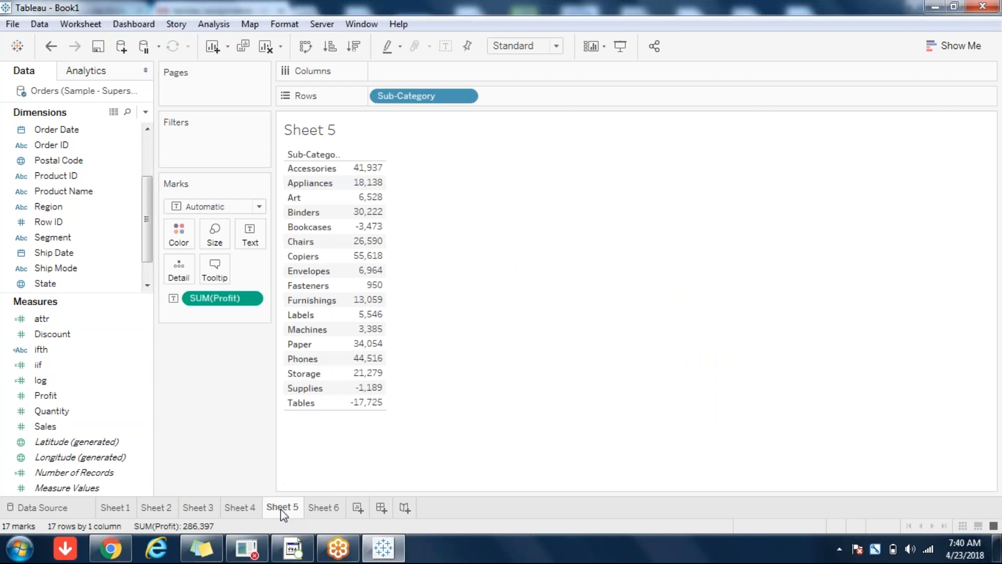
pyautogui.click(465, 96)
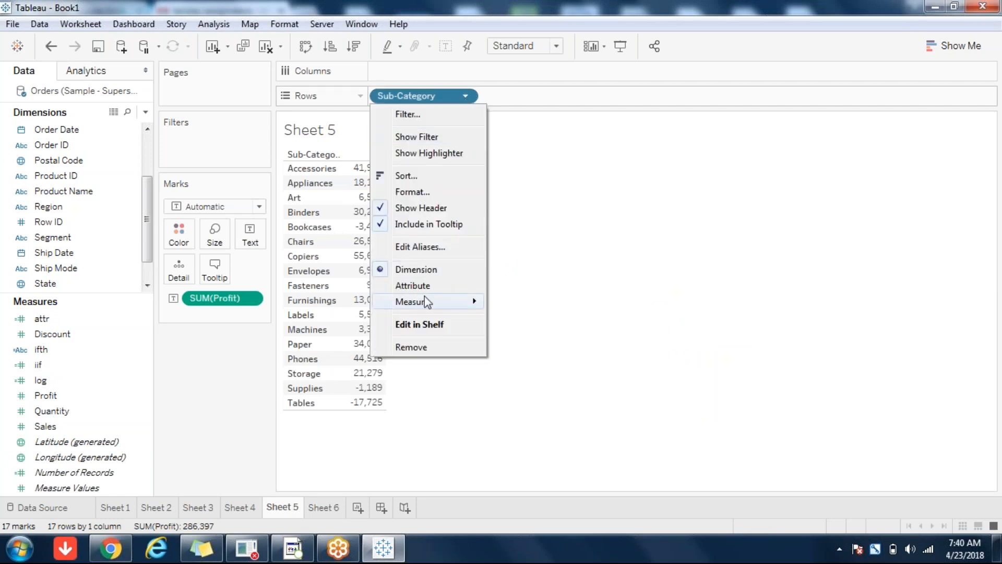
pyautogui.click(248, 509)
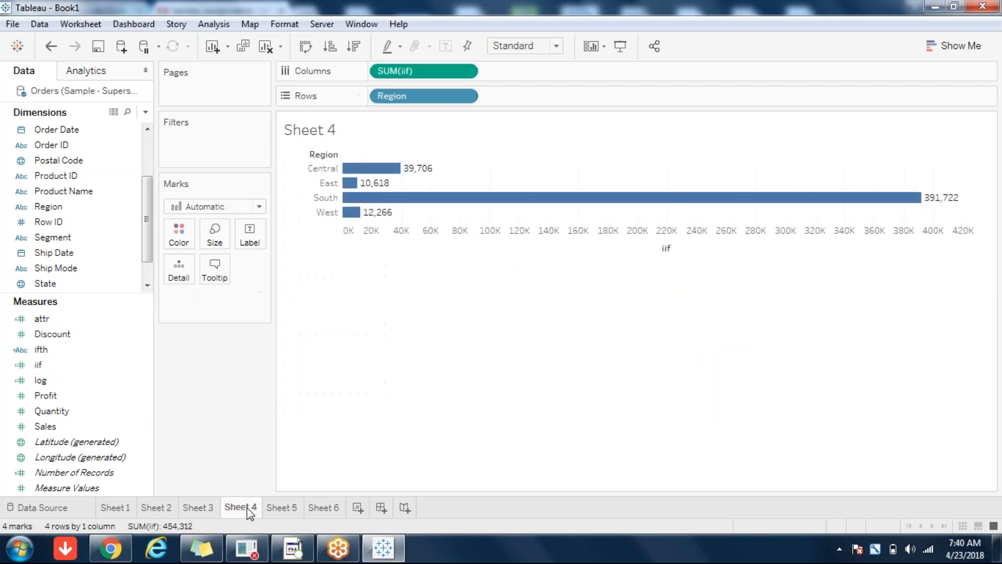
pyautogui.click(466, 96)
pyautogui.click(472, 79)
pyautogui.click(470, 76)
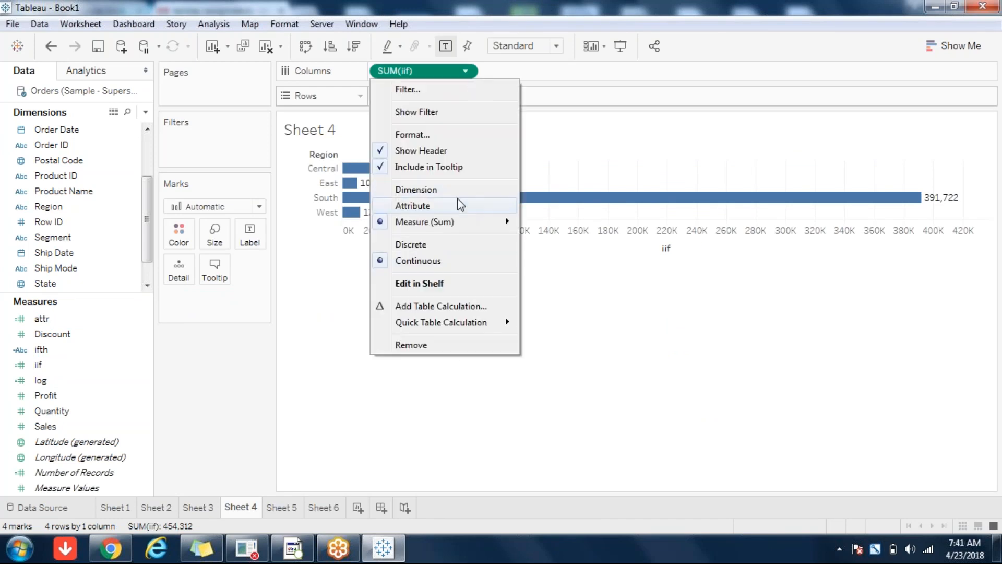
# Check the options of Latitude and State on Sheet 3 and of Sub-Category on Sheet 2
pyautogui.click(199, 507)
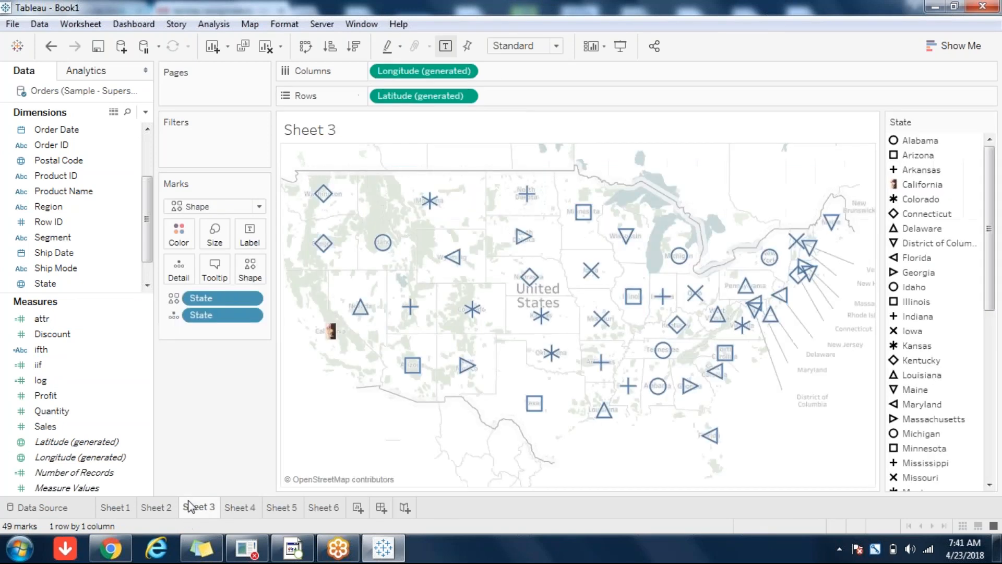
pyautogui.click(465, 96)
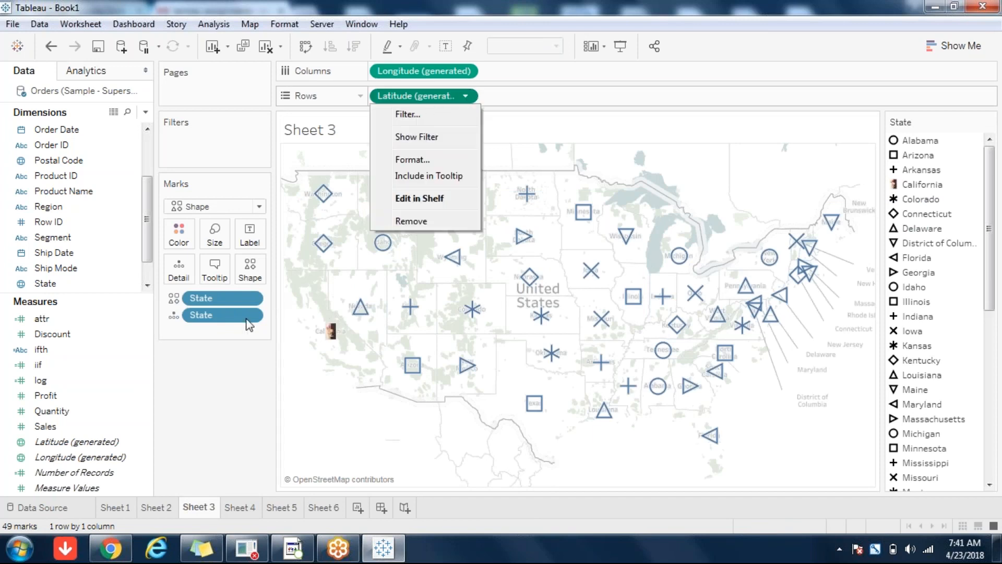
pyautogui.click(251, 297)
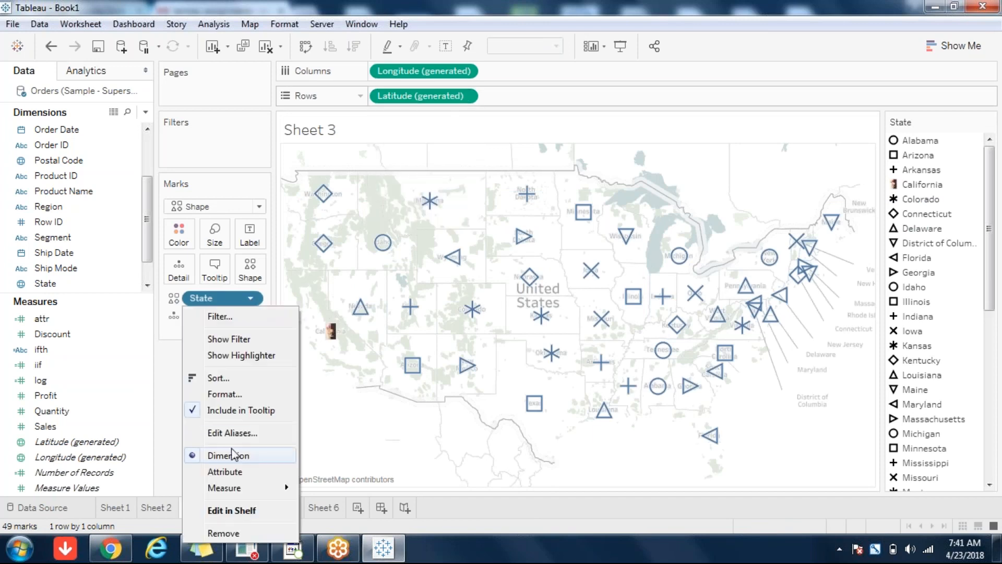
pyautogui.click(156, 507)
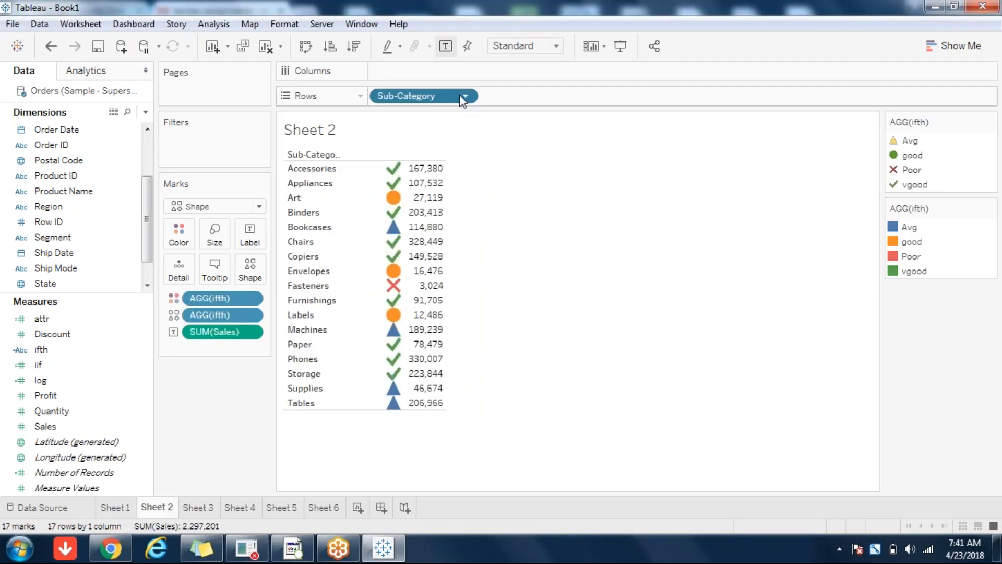
pyautogui.click(465, 98)
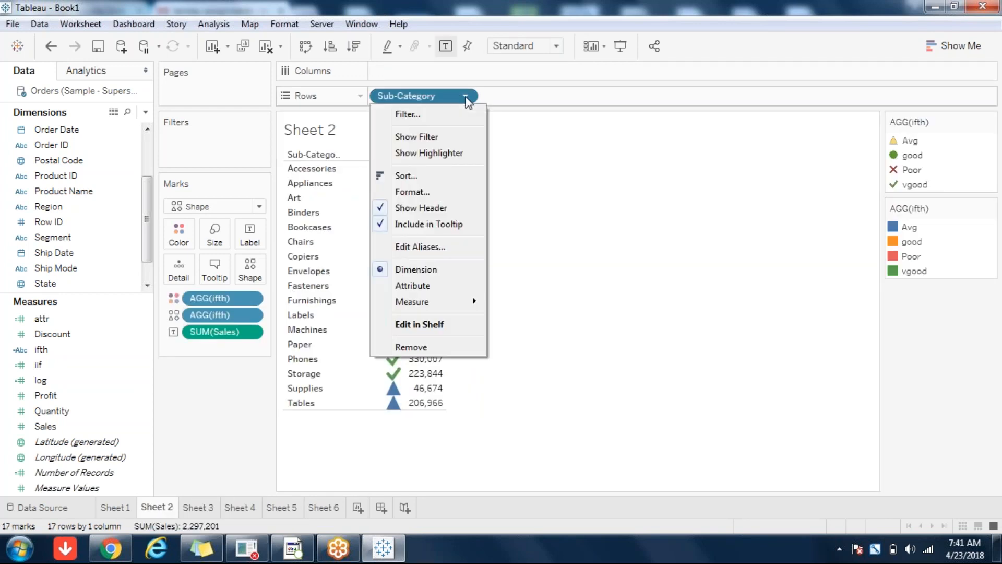
pyautogui.click(587, 362)
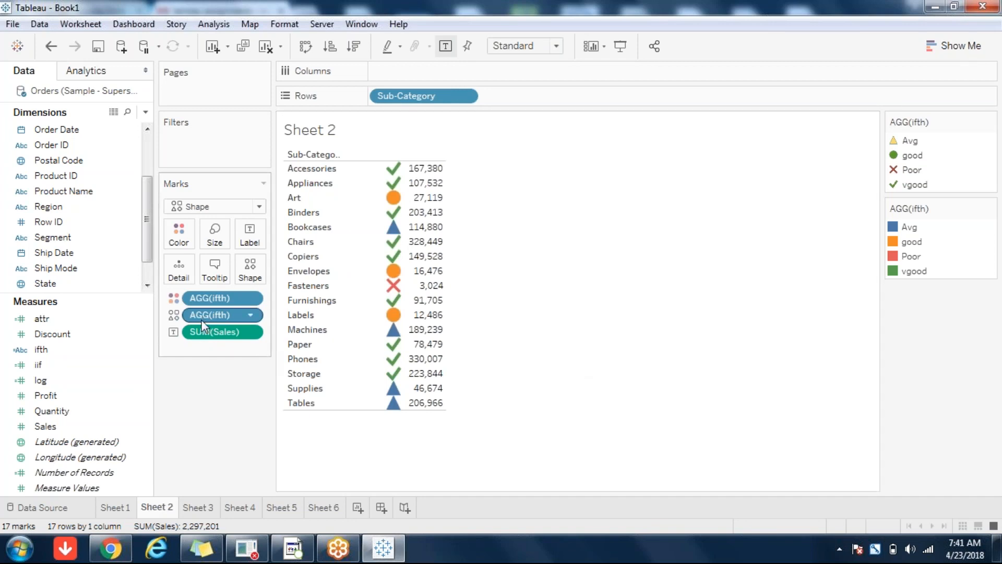
# On Sheet 1, review the formula of the log calculated field and close the editor
pyautogui.click(123, 511)
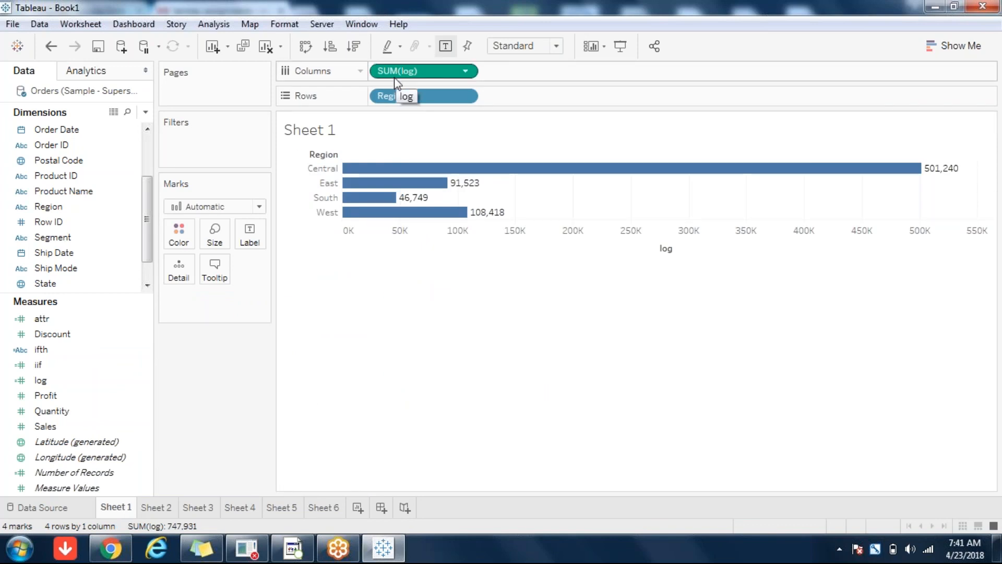
pyautogui.rightClick(67, 381)
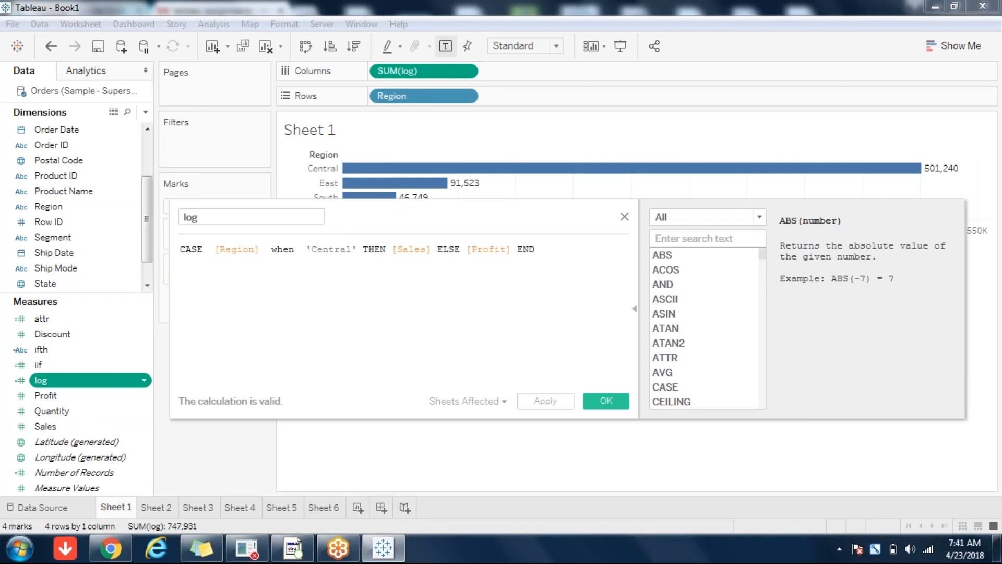
pyautogui.click(606, 400)
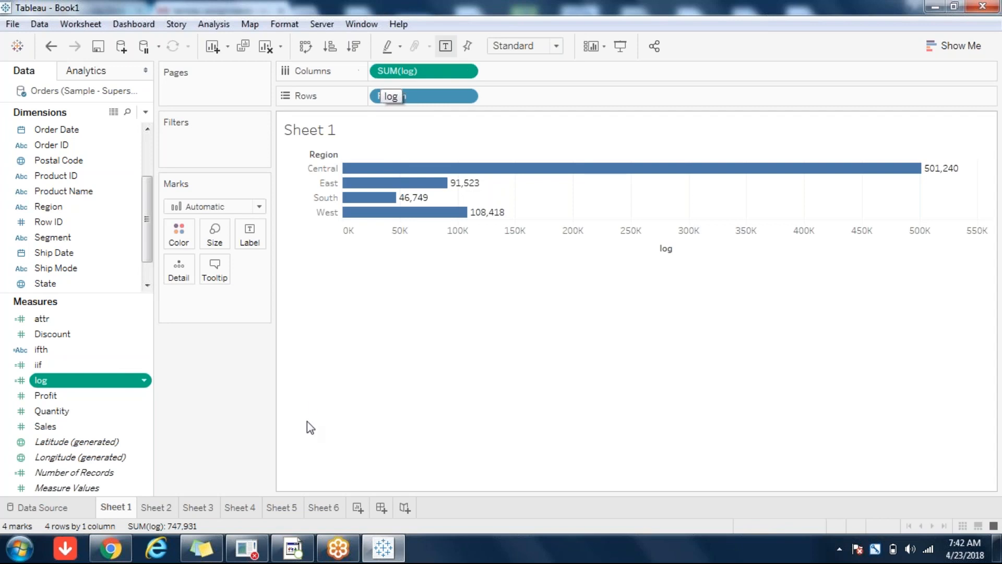
# Return to Sheet 6, reopen the attr calculation and examine the ATTR function's description and its [Region] argument
pyautogui.click(195, 505)
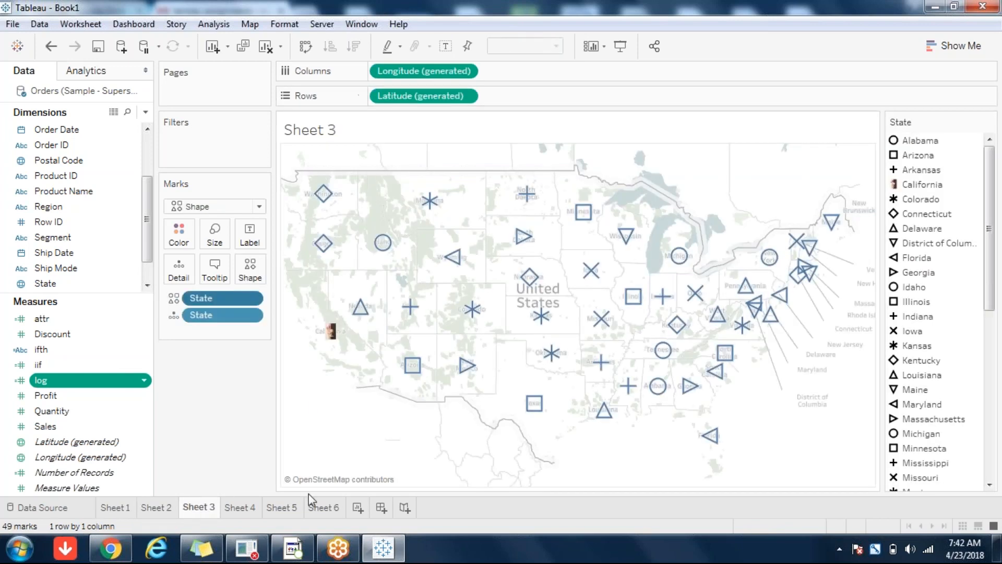
pyautogui.click(328, 507)
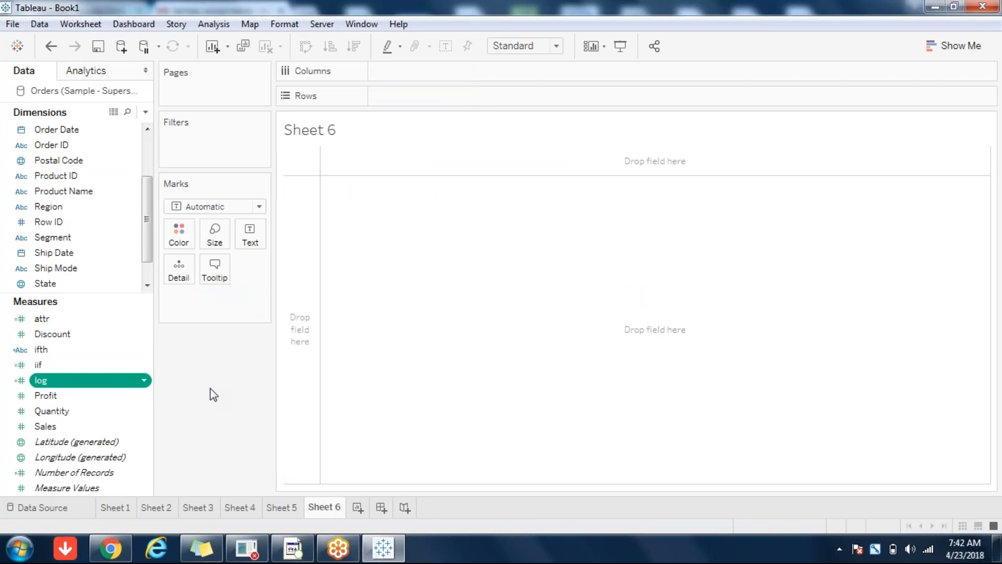
pyautogui.click(50, 319)
pyautogui.rightClick(50, 319)
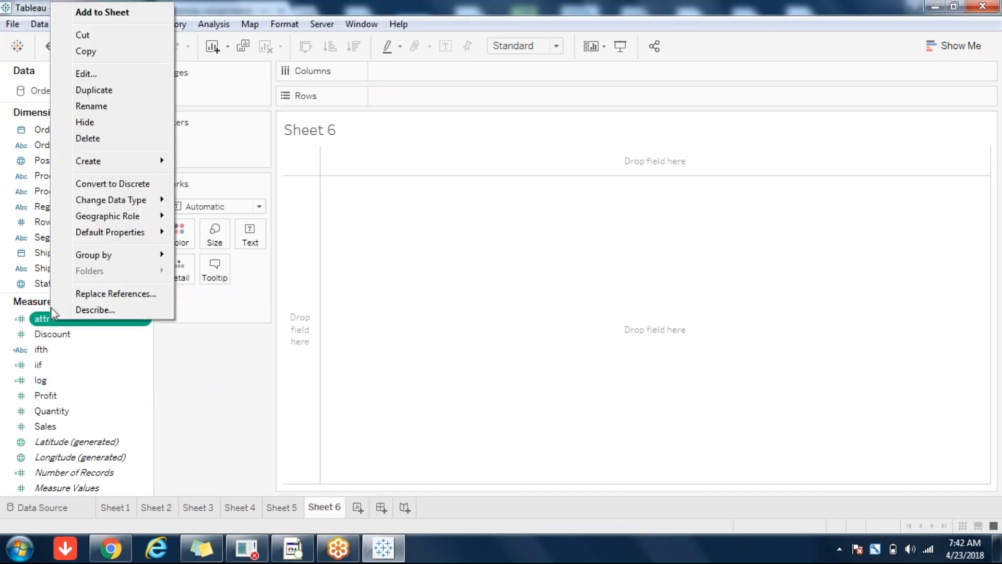
pyautogui.click(99, 76)
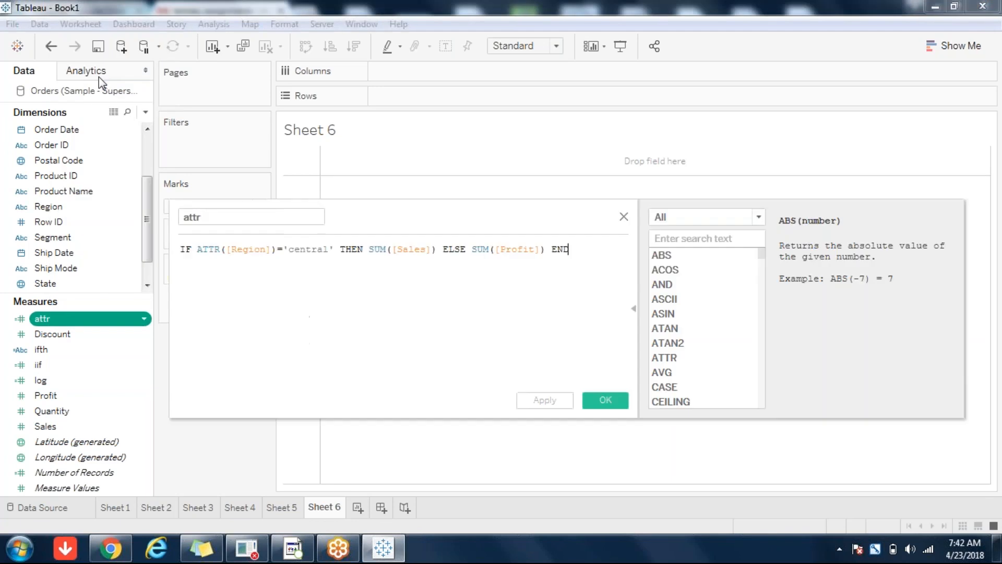
pyautogui.doubleClick(206, 247)
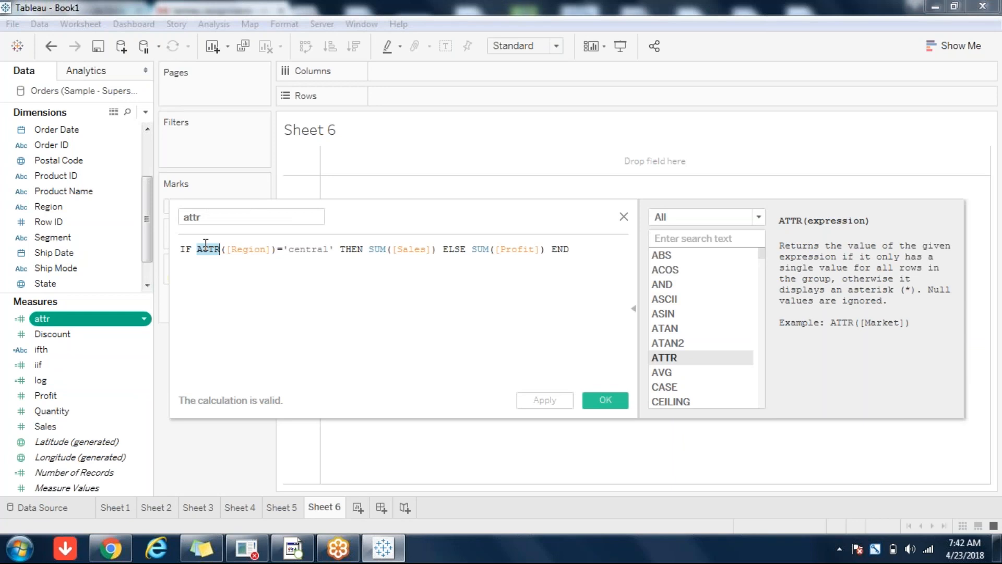
pyautogui.doubleClick(249, 249)
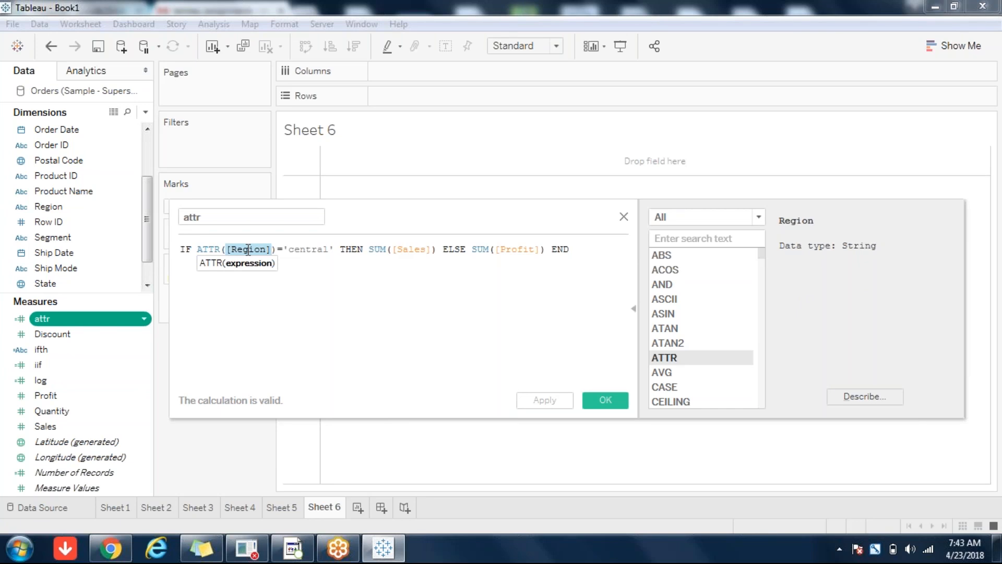
# Review the ATTR function's description and the 'central' condition in the attr formula, then close the calculation editor
pyautogui.doubleClick(208, 249)
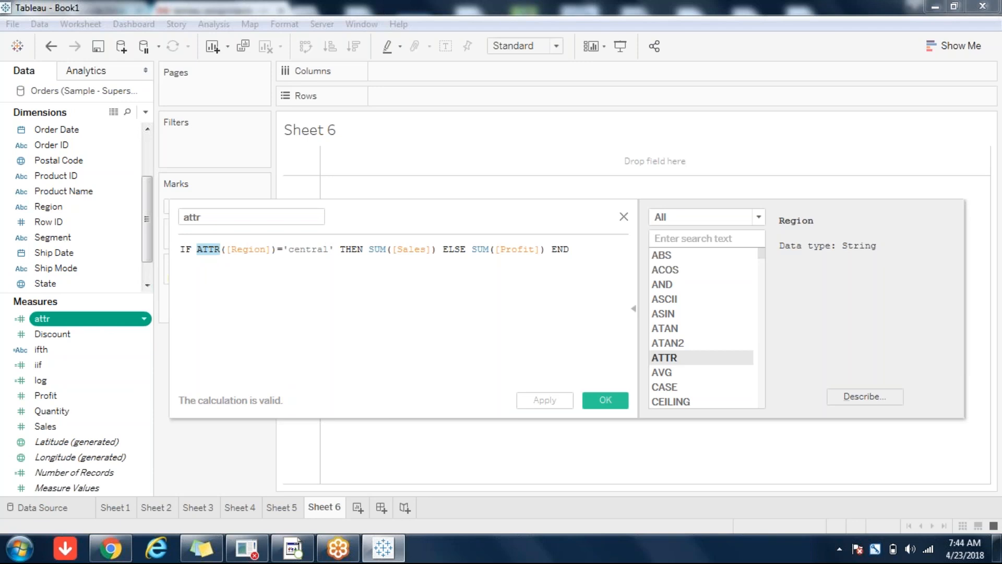
pyautogui.click(233, 254)
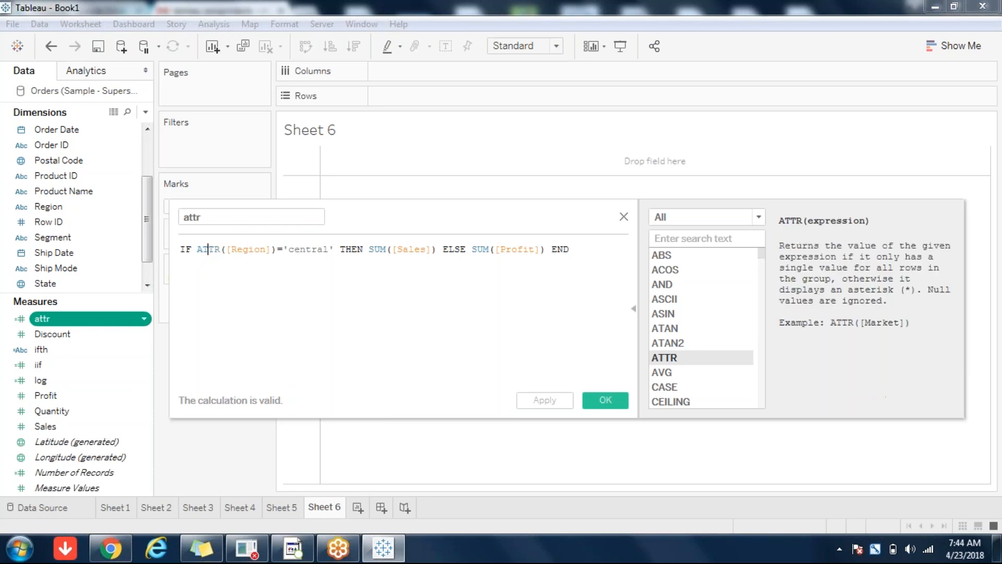
pyautogui.click(312, 250)
pyautogui.click(605, 400)
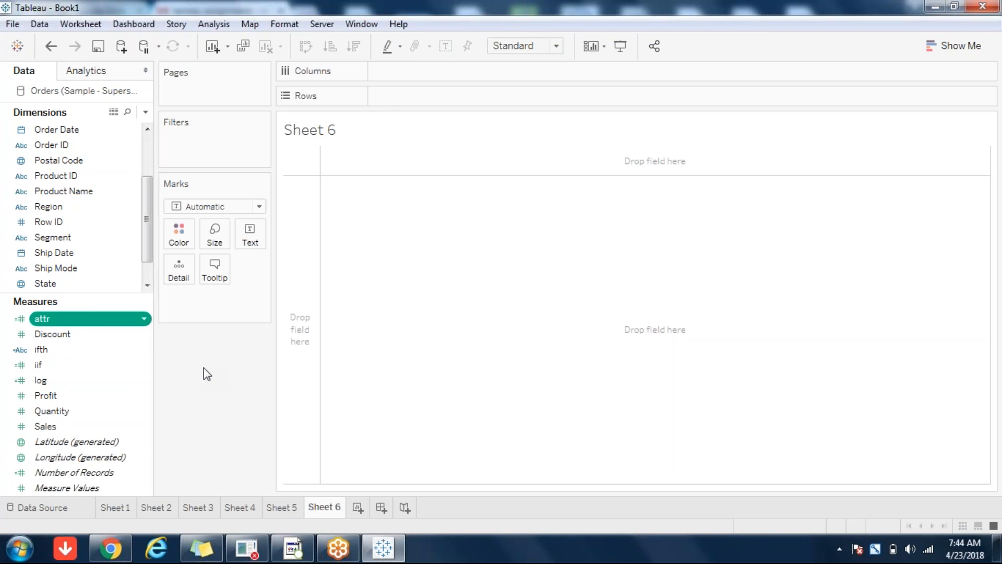
# Plot the attr calculation by Region on Sheet 6 as horizontal bars with value labels
pyautogui.doubleClick(56, 319)
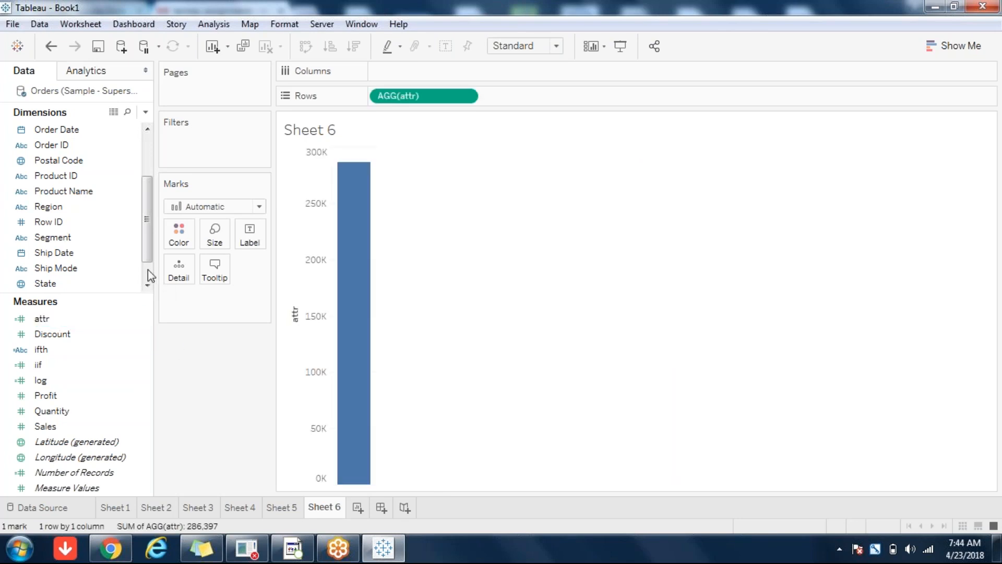
pyautogui.click(79, 206)
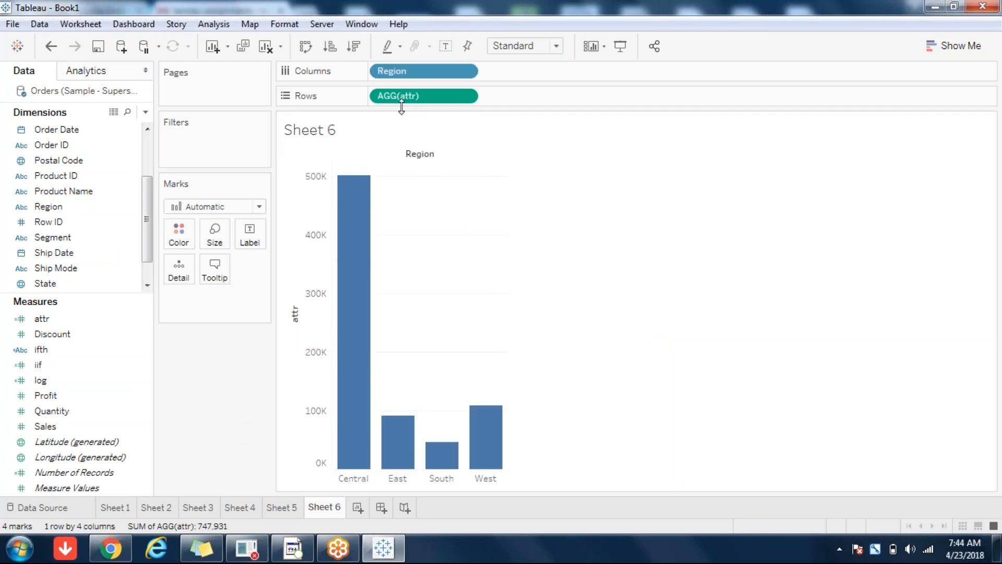
pyautogui.click(306, 47)
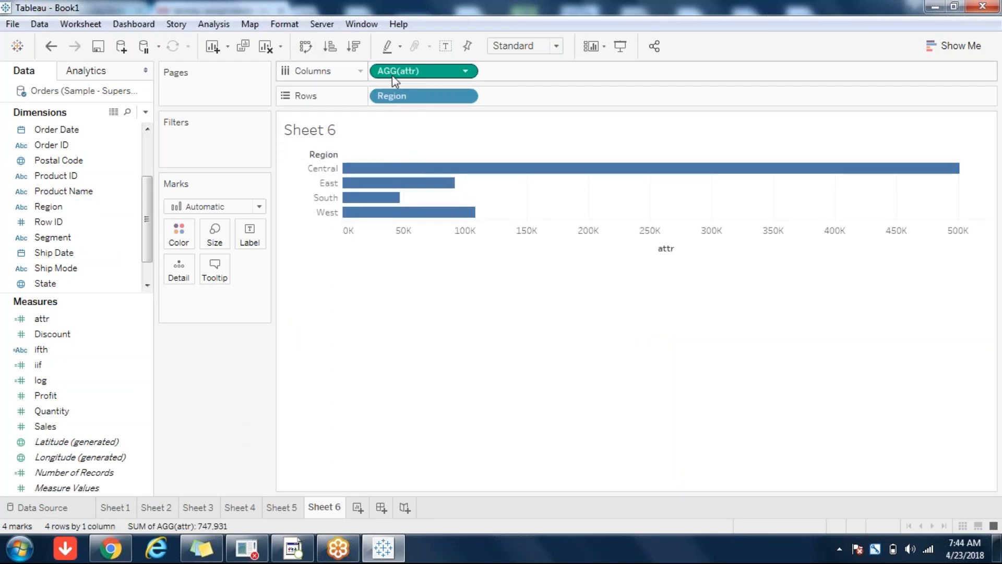
pyautogui.click(447, 46)
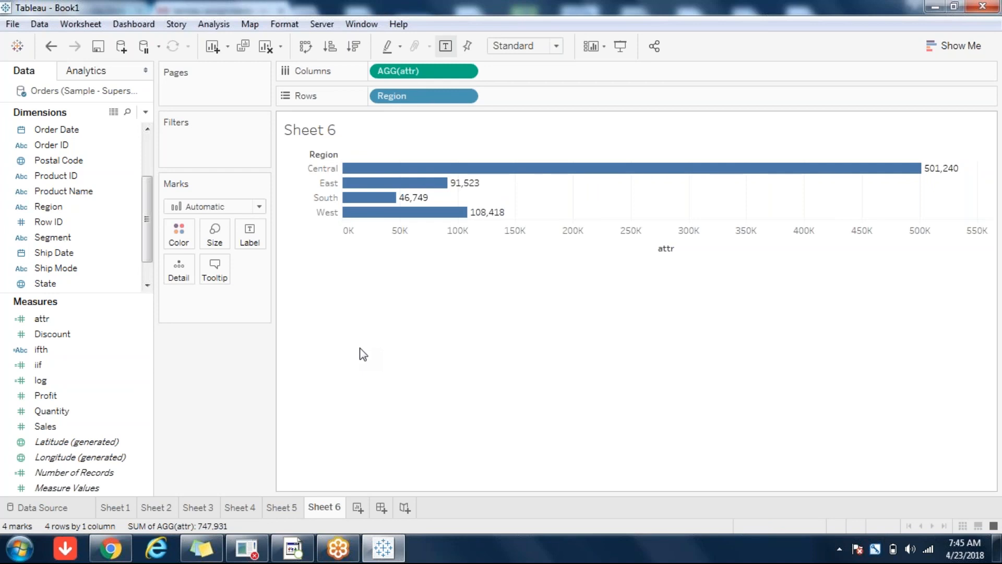
# Create a new worksheet and build a text table of Sales by Region
pyautogui.click(357, 507)
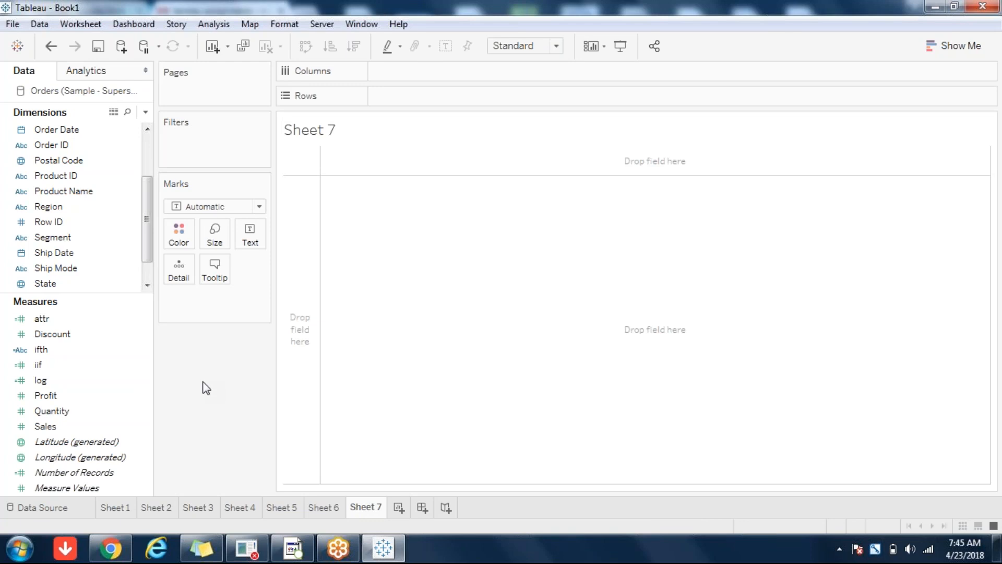
pyautogui.click(46, 425)
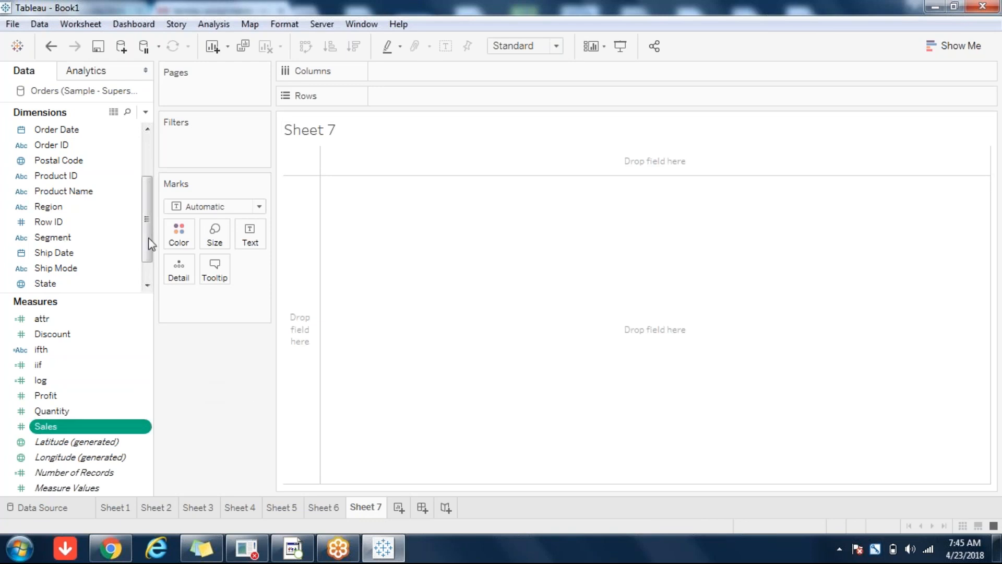
pyautogui.scroll(-2, 150, 270)
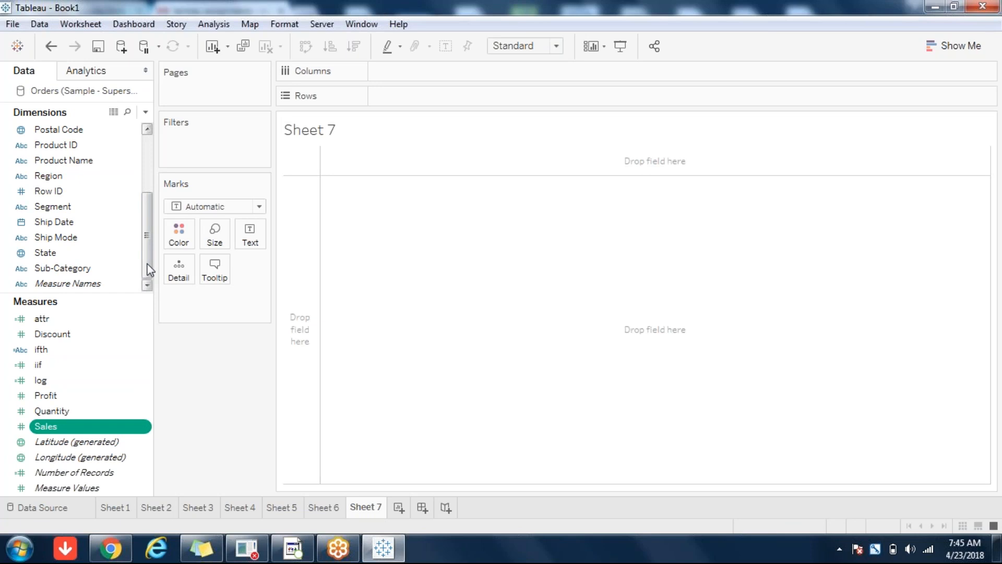
pyautogui.click(81, 177)
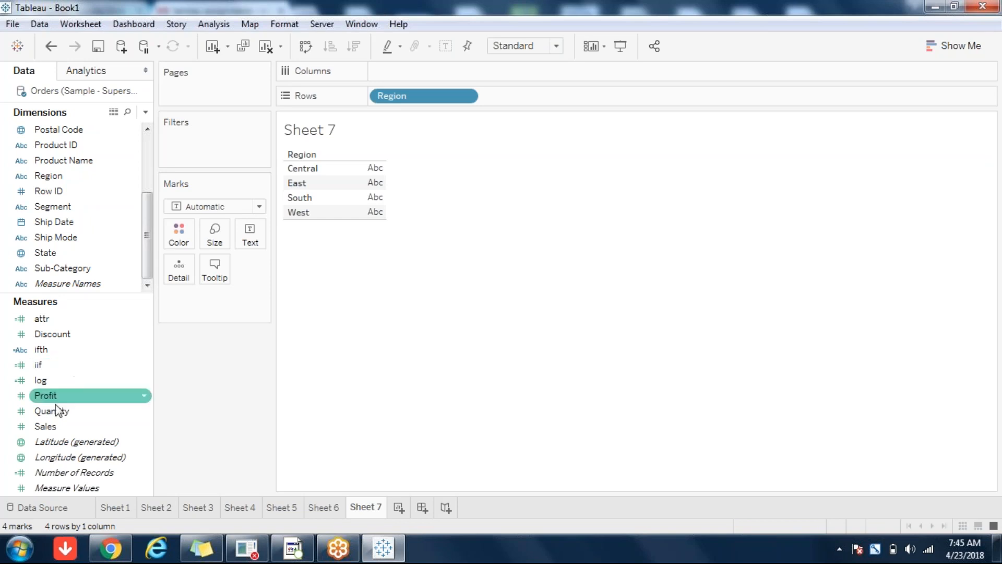
pyautogui.moveTo(52, 426); pyautogui.dragTo(263, 384)
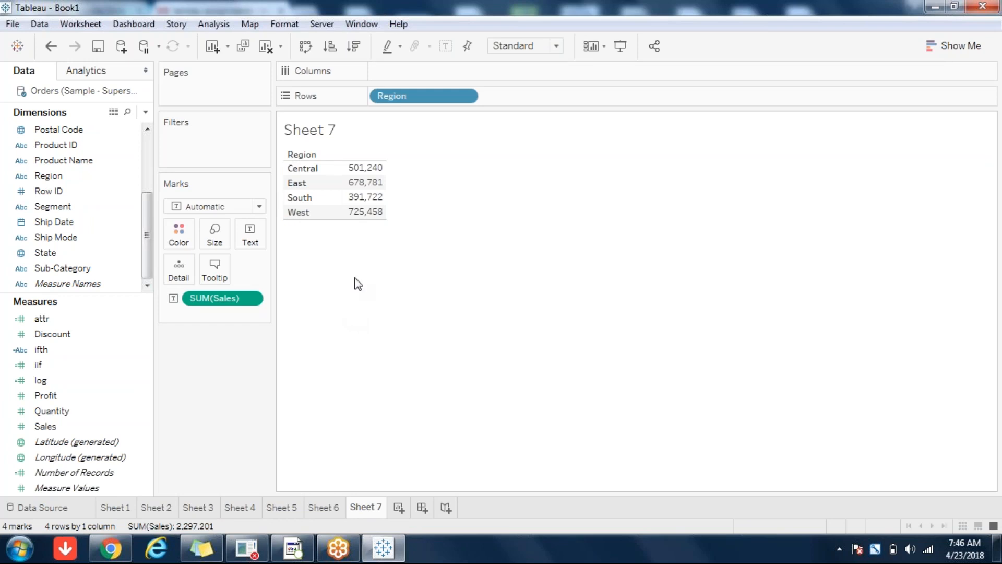
pyautogui.moveTo(300, 171); pyautogui.dragTo(303, 220)
# Break the Sales table down further by adding State and City to the rows after Region
pyautogui.click(121, 253)
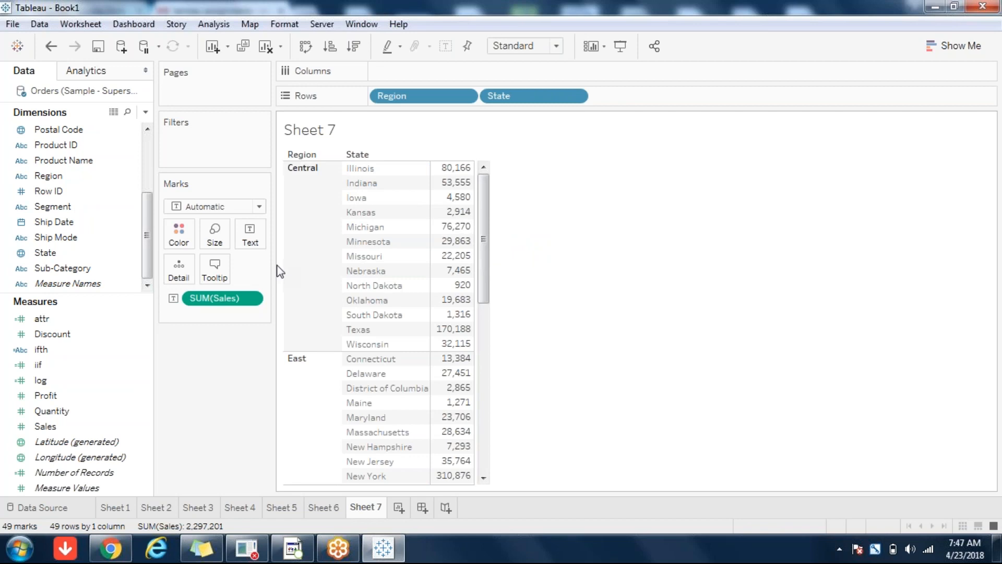
pyautogui.scroll(3, 151, 159)
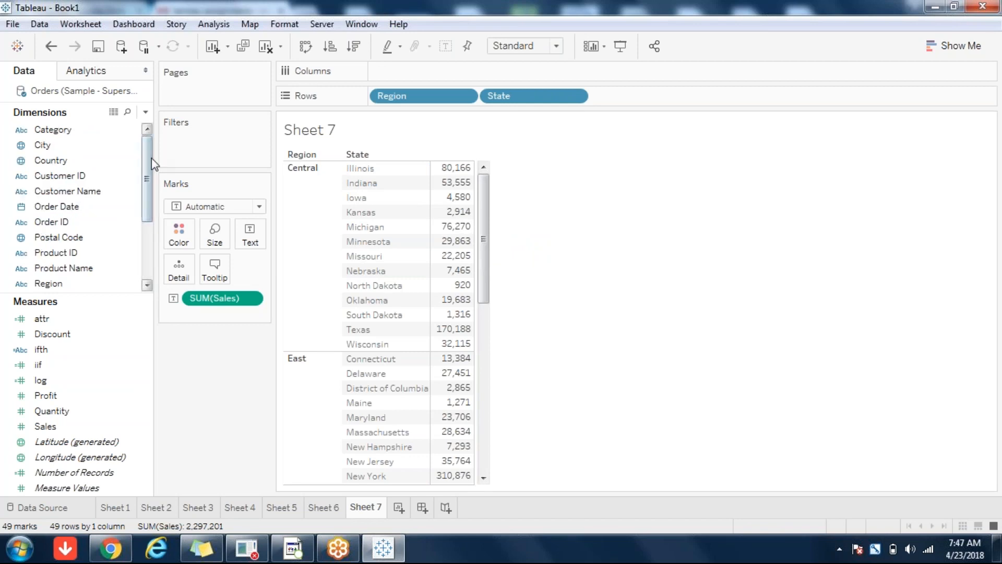
pyautogui.click(78, 148)
pyautogui.moveTo(90, 155); pyautogui.dragTo(668, 323)
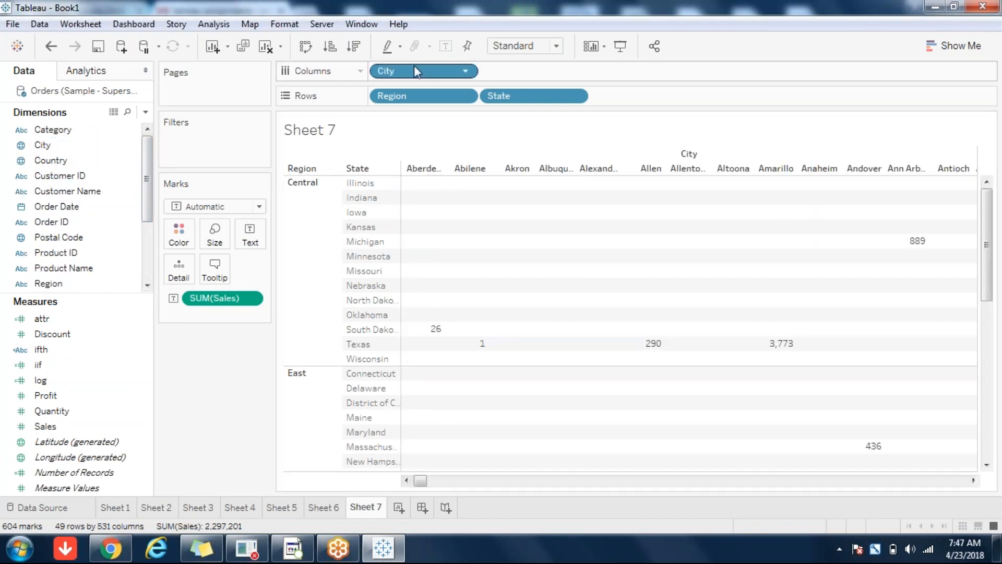
pyautogui.moveTo(415, 72); pyautogui.dragTo(647, 97)
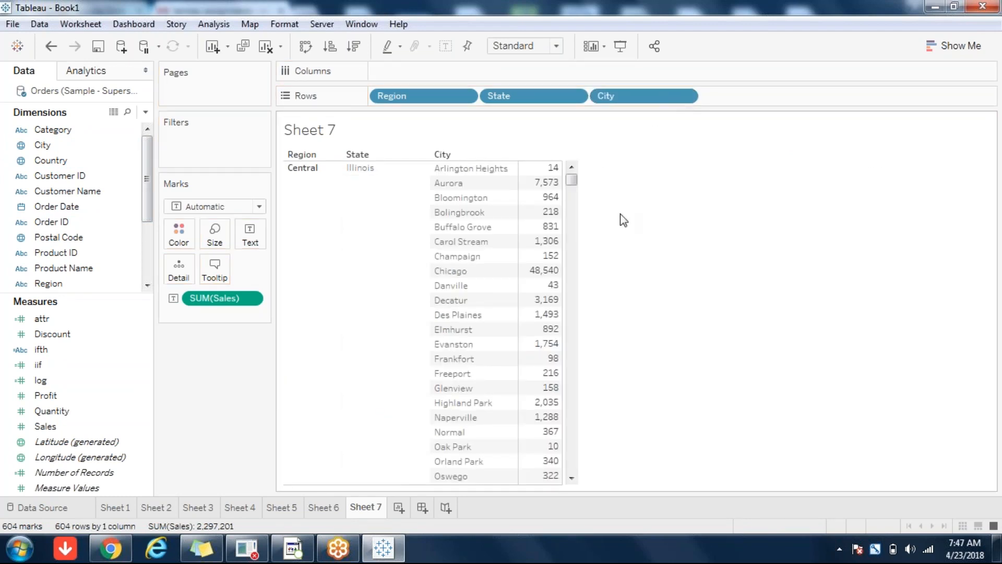
pyautogui.moveTo(544, 175)
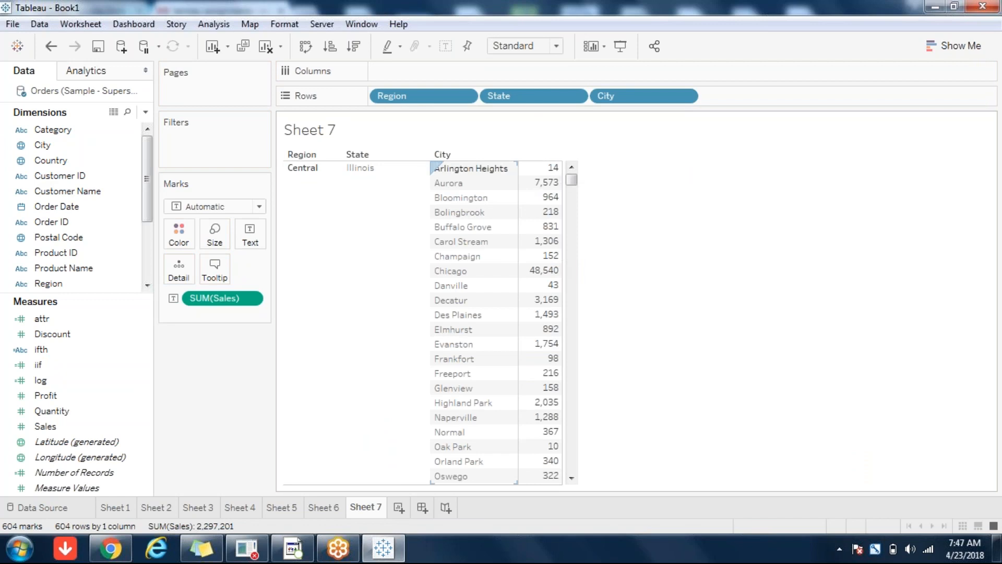
pyautogui.moveTo(547, 257)
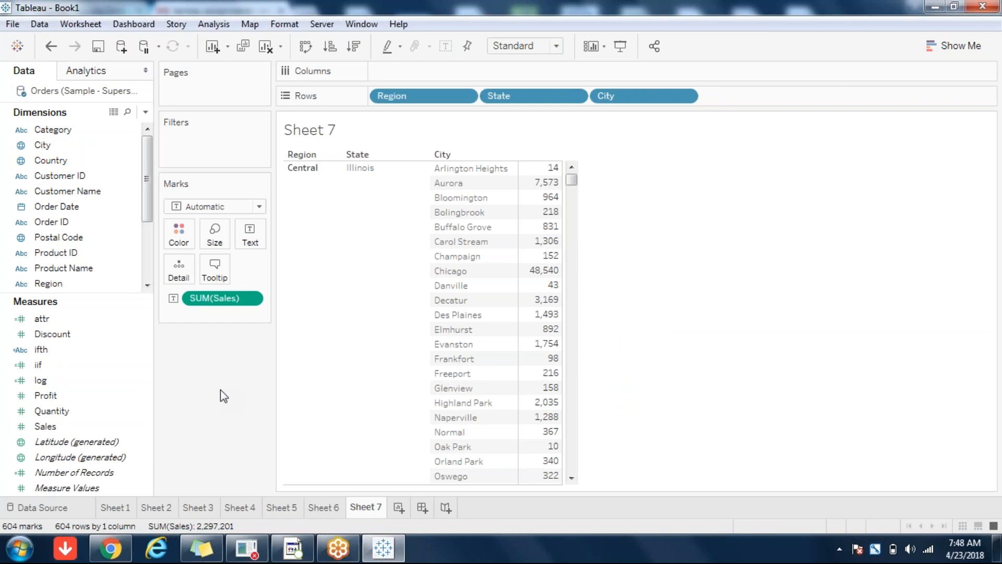
pyautogui.click(145, 111)
pyautogui.click(107, 134)
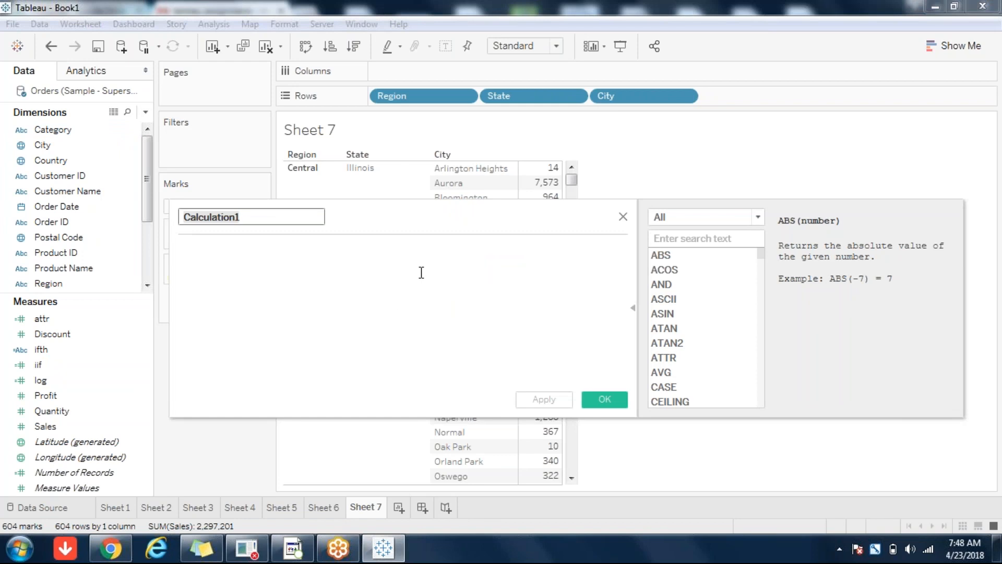
pyautogui.click(623, 216)
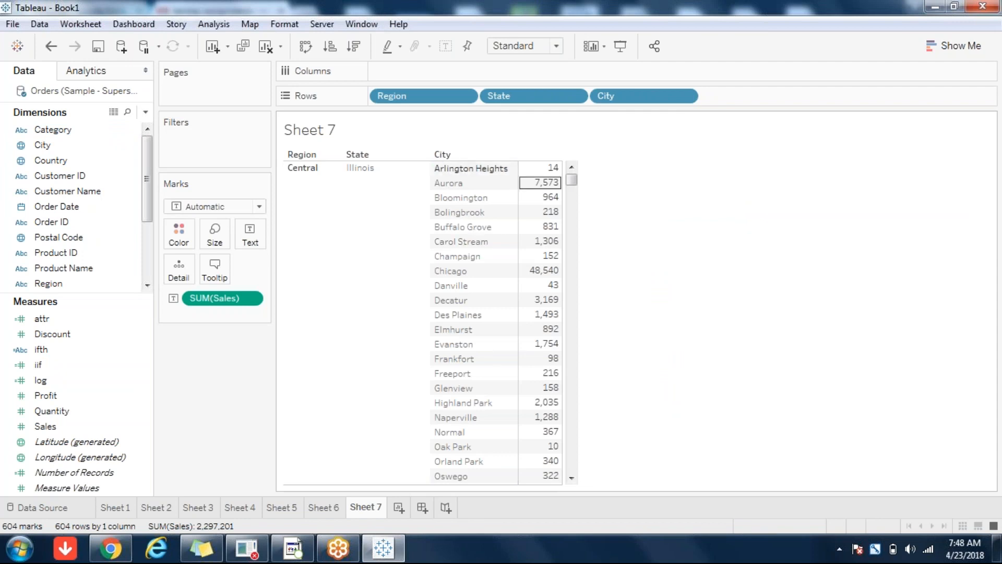
# Look through the earlier worksheets, including Sheet 3 and Sheet 6, and return to the city-level sales on Sheet 7
pyautogui.click(243, 508)
pyautogui.click(184, 505)
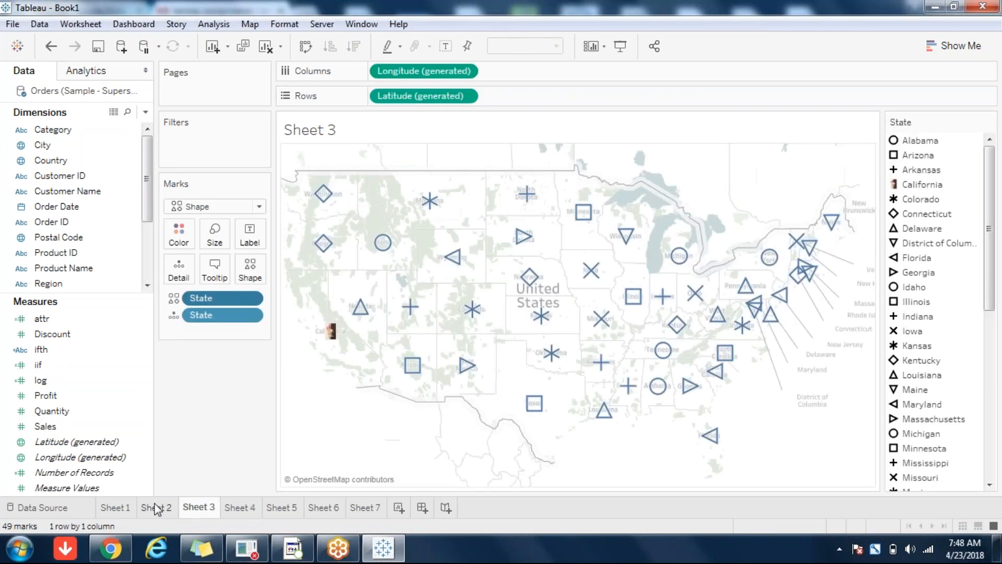
pyautogui.click(154, 507)
pyautogui.click(258, 515)
pyautogui.click(315, 511)
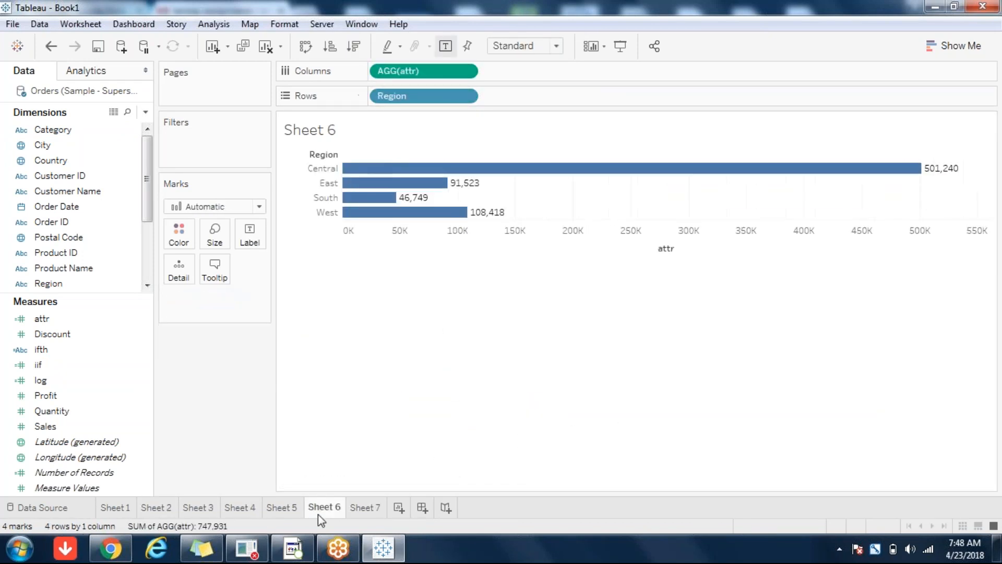
pyautogui.click(367, 515)
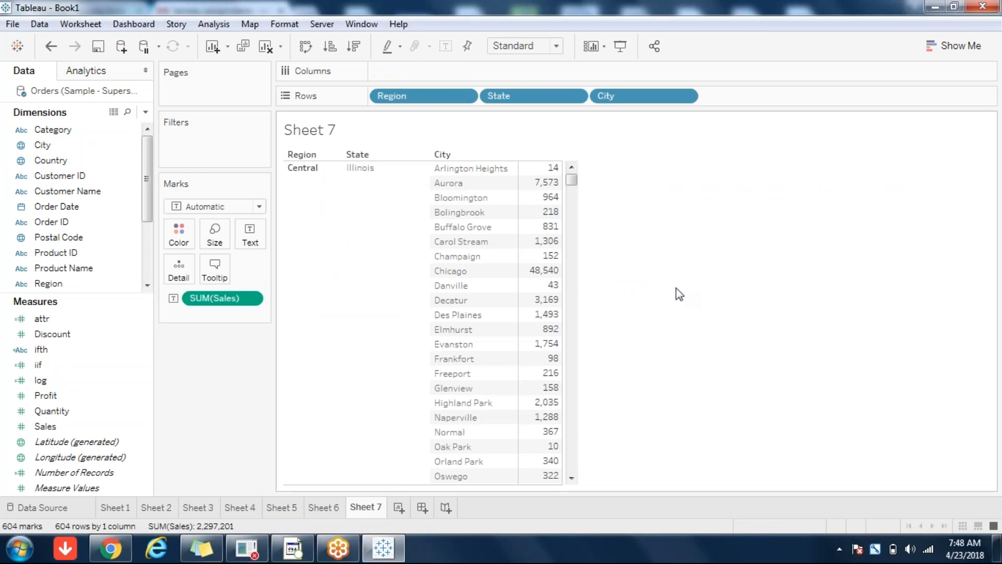
pyautogui.moveTo(558, 219)
pyautogui.moveTo(557, 276)
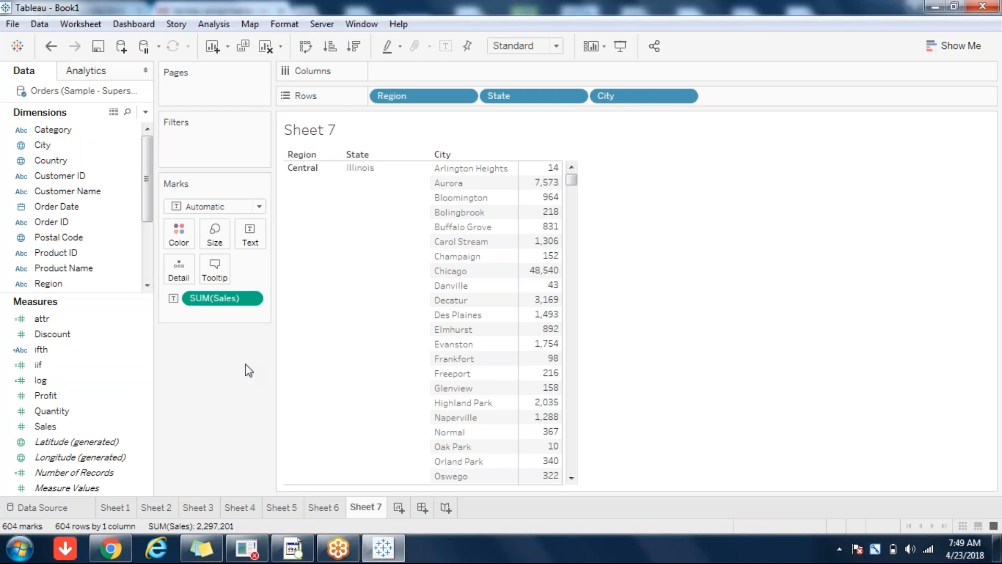
# Create a new calculated field named excl
pyautogui.click(145, 112)
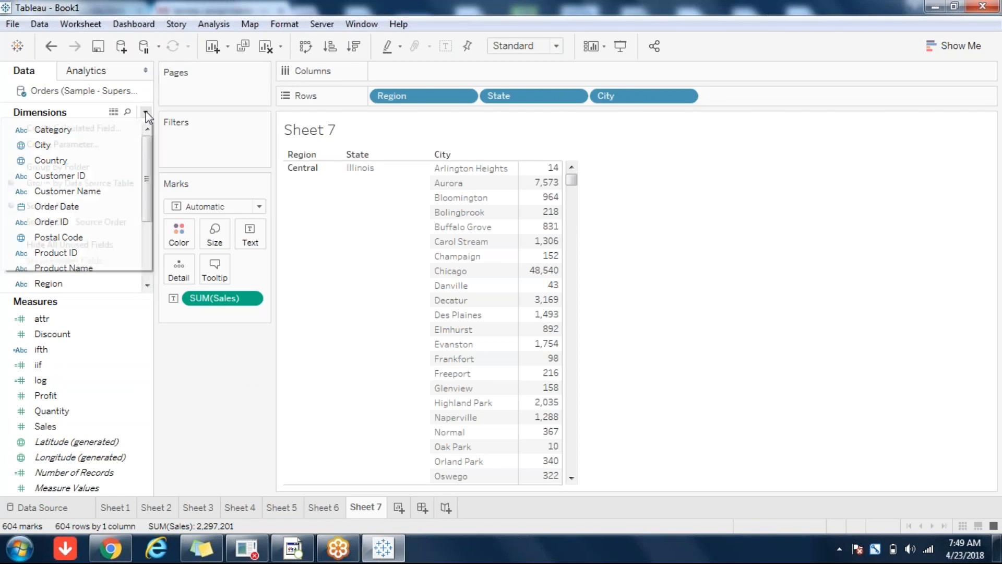
pyautogui.click(100, 130)
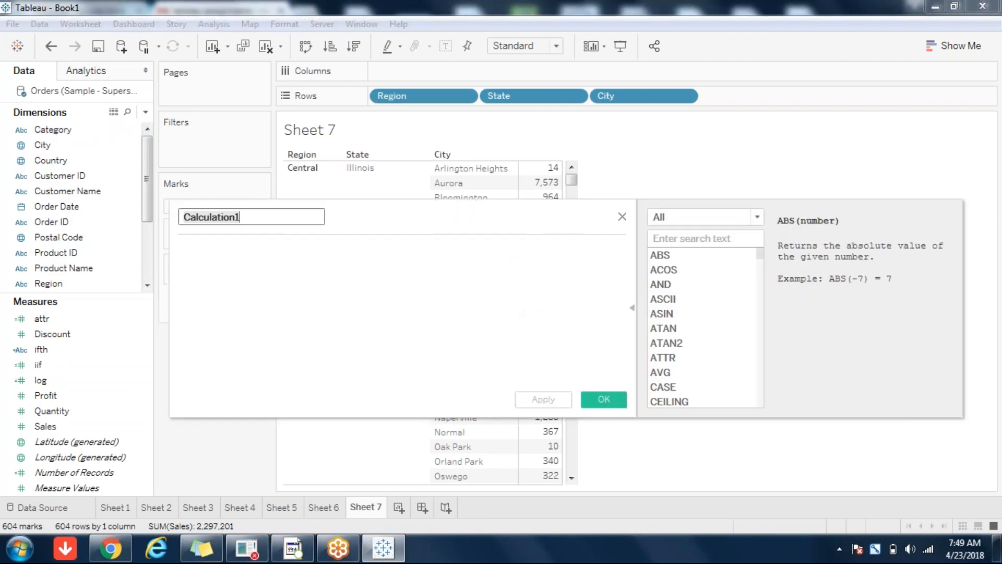
pyautogui.click(519, 251)
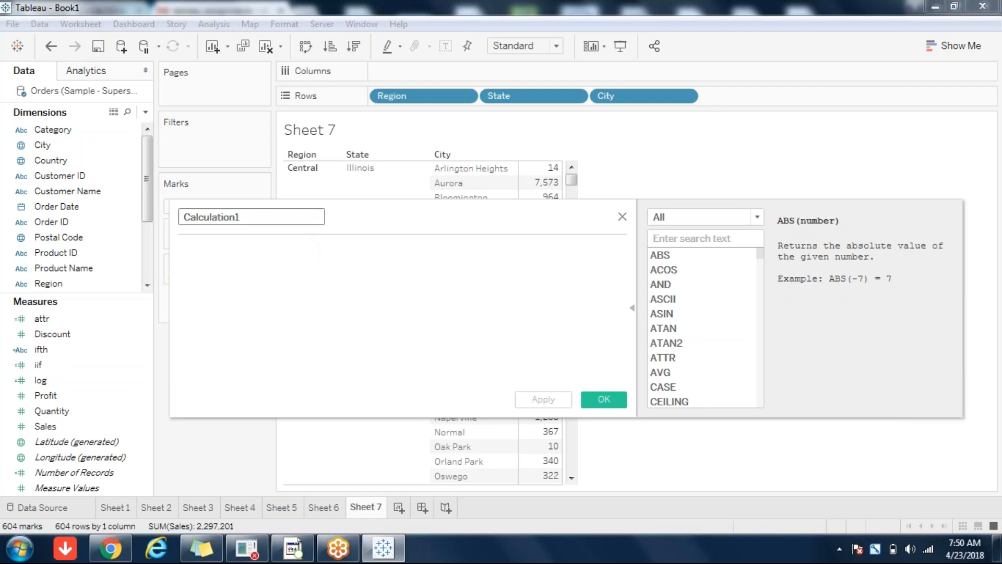
pyautogui.doubleClick(250, 217)
pyautogui.write('excl')
pyautogui.click(273, 284)
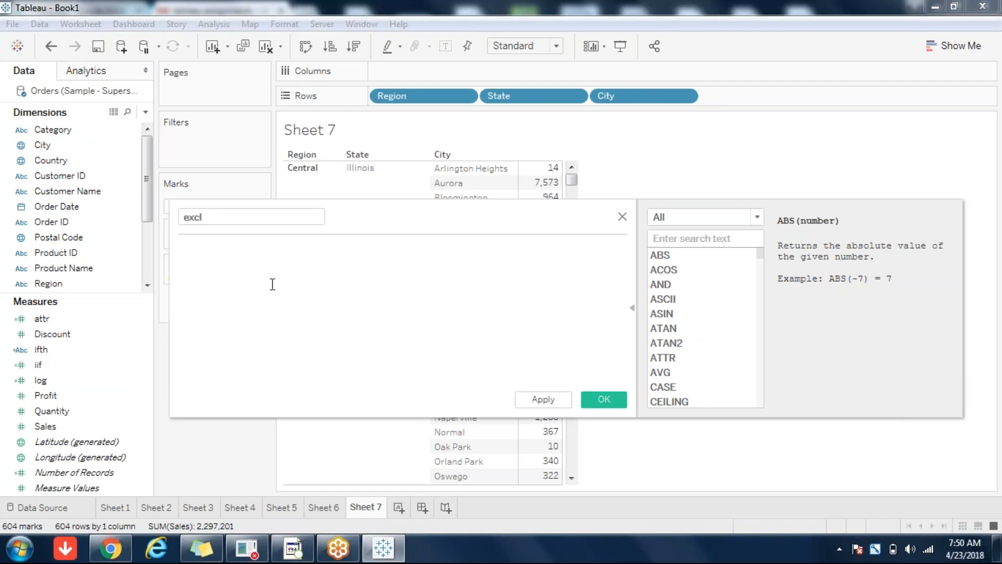
# Enter the excl formula as { EXCLUDE [State],[City]:SUM([Sales])}
pyautogui.write('e')
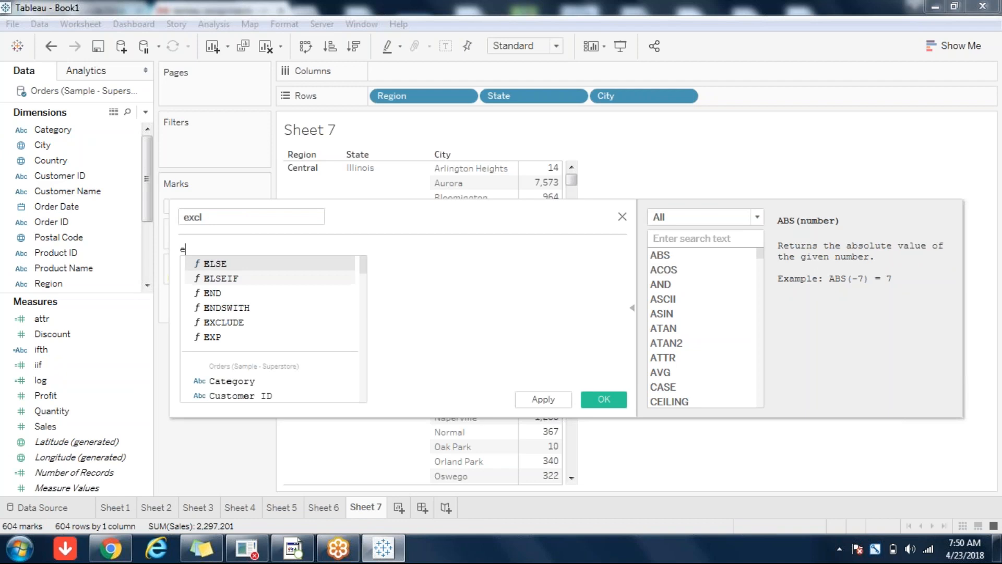
pyautogui.write('xc')
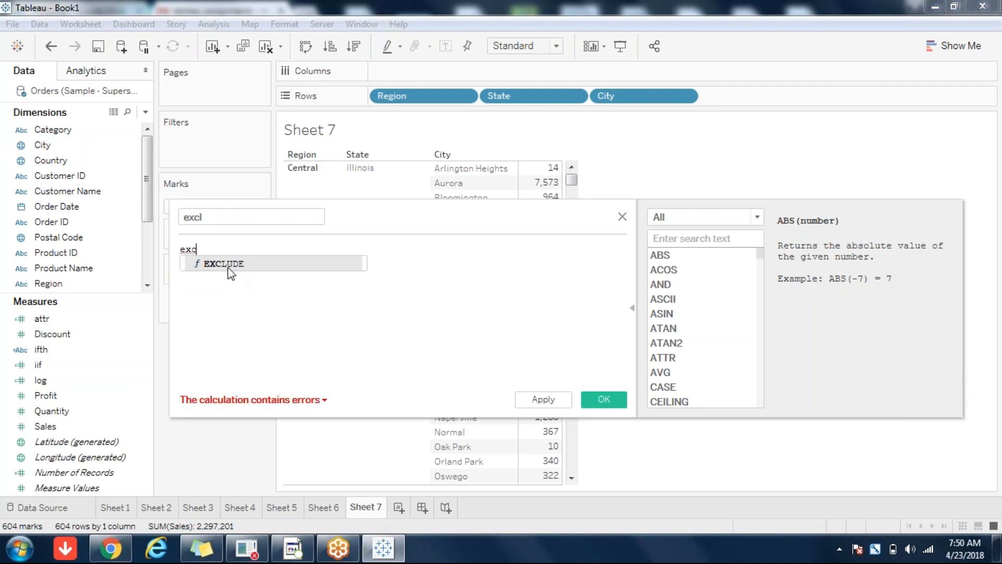
pyautogui.click(228, 263)
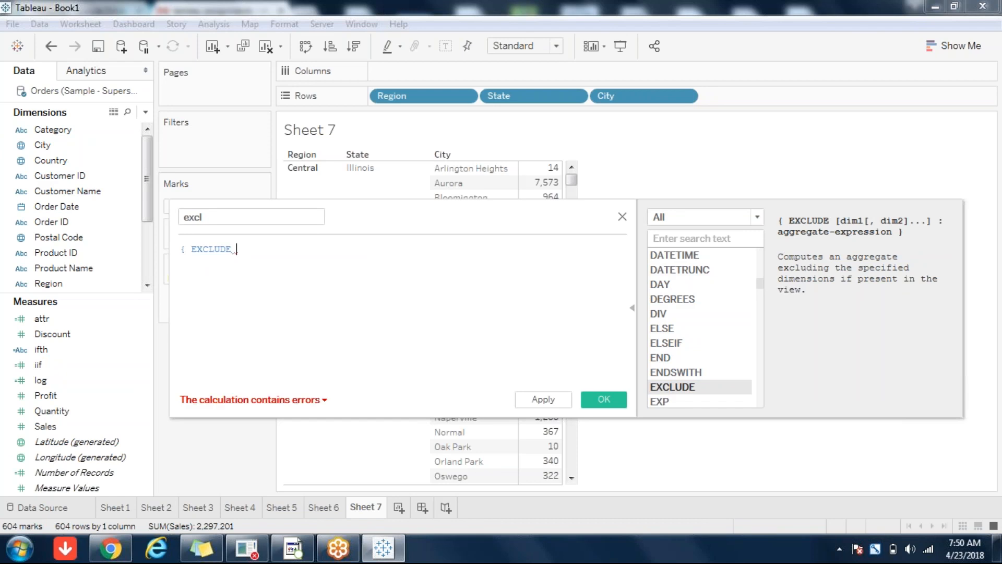
pyautogui.write('Sta')
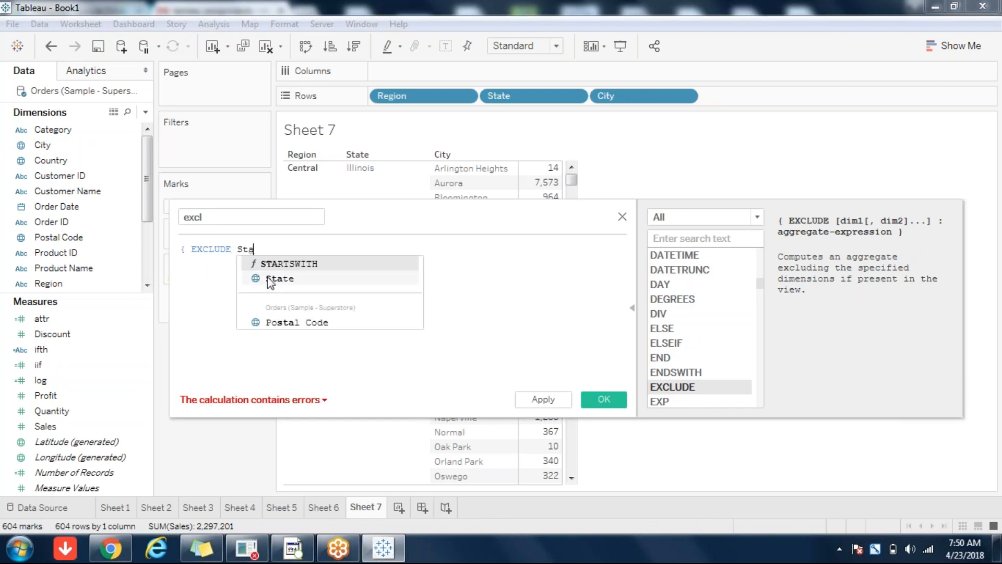
pyautogui.click(270, 280)
pyautogui.write(',cit')
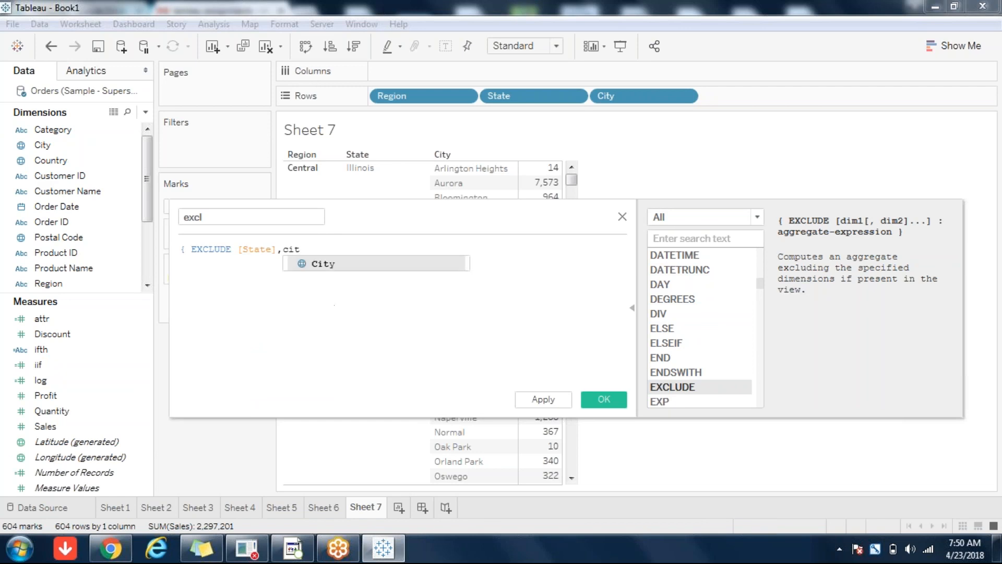
pyautogui.press('Return')
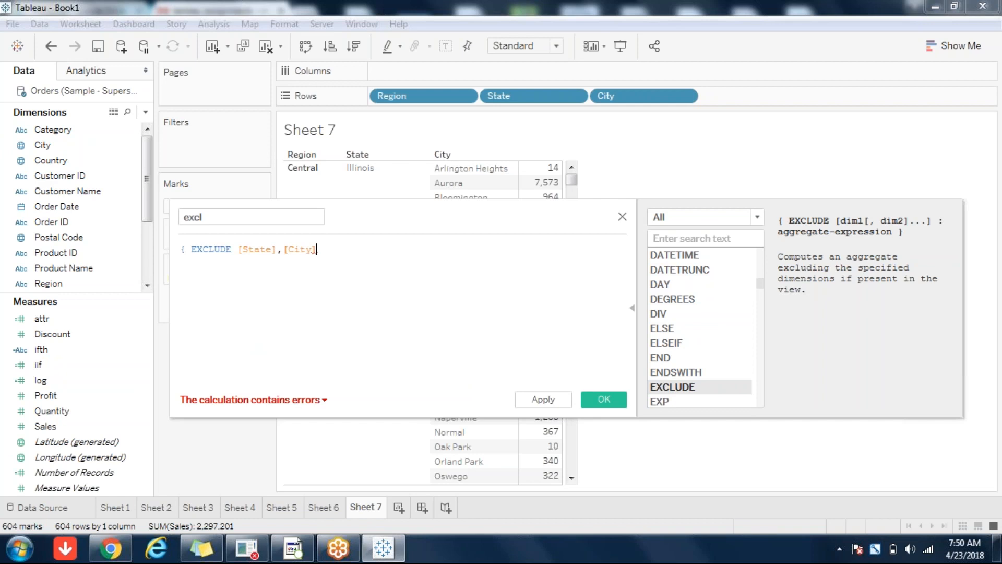
pyautogui.write(':SUM(Sal')
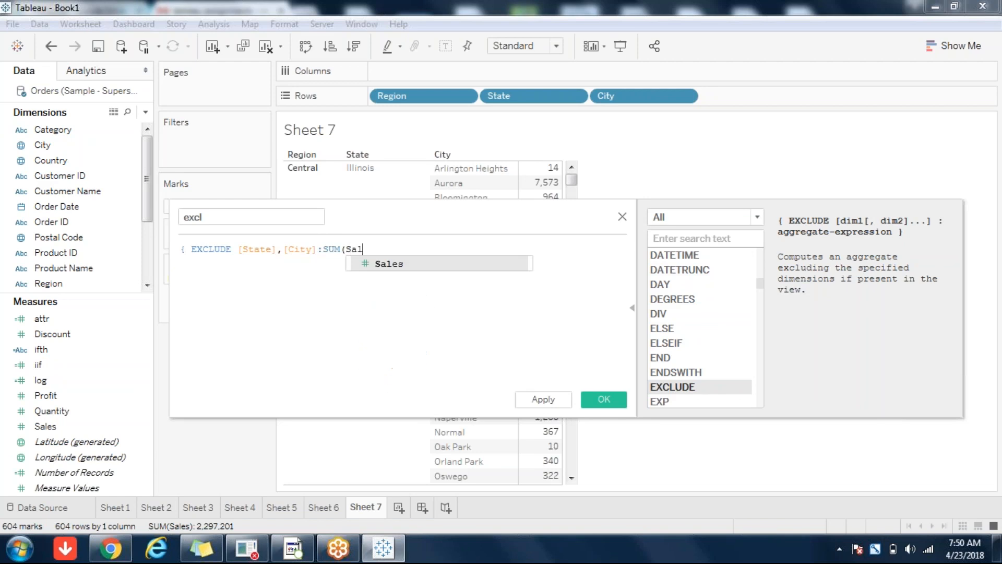
pyautogui.click(365, 264)
pyautogui.write(')')
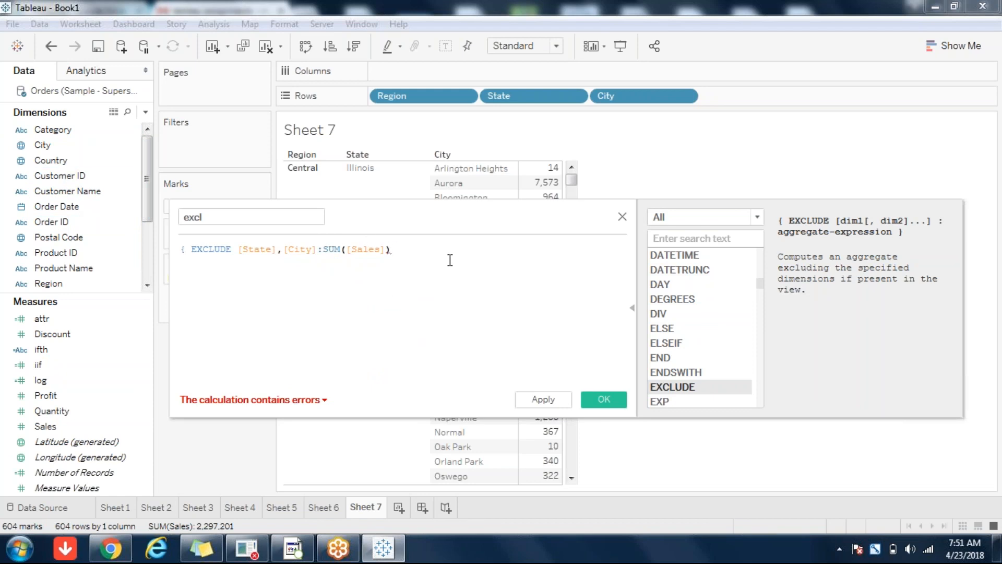
pyautogui.write('}')
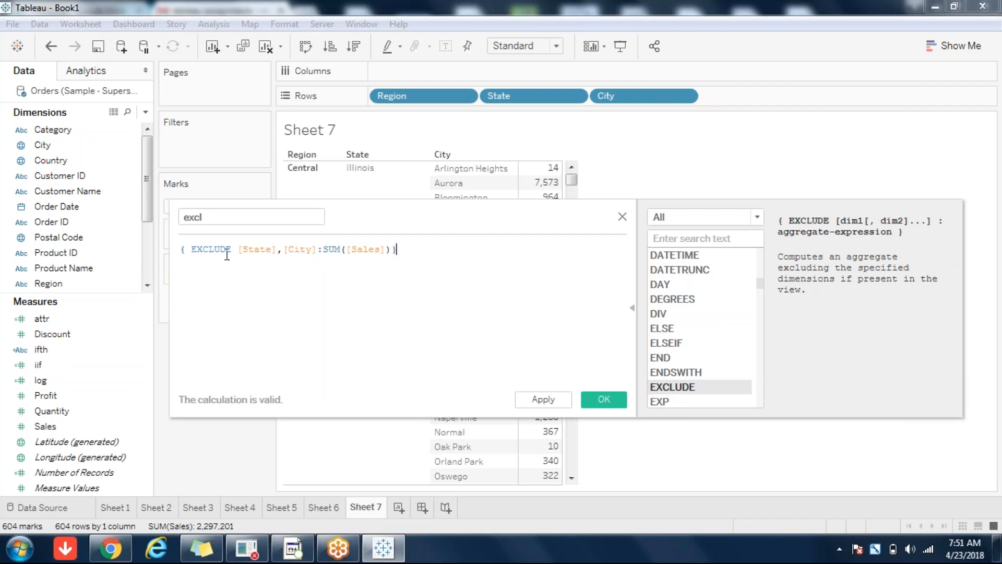
# Review the State, City and SUM of Sales parts of the excl formula and save the calculated field
pyautogui.click(272, 249)
pyautogui.click(312, 248)
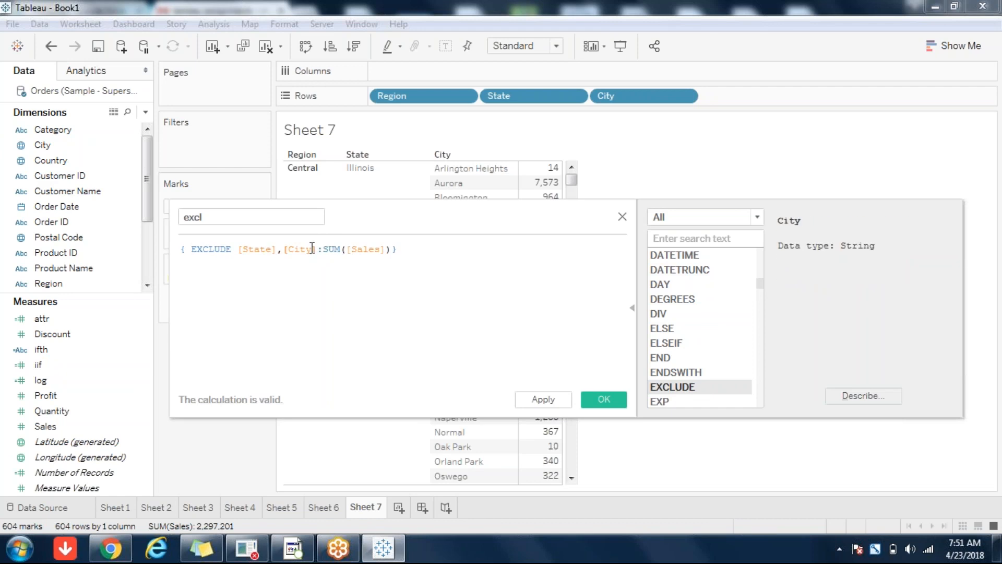
pyautogui.click(395, 249)
pyautogui.click(359, 249)
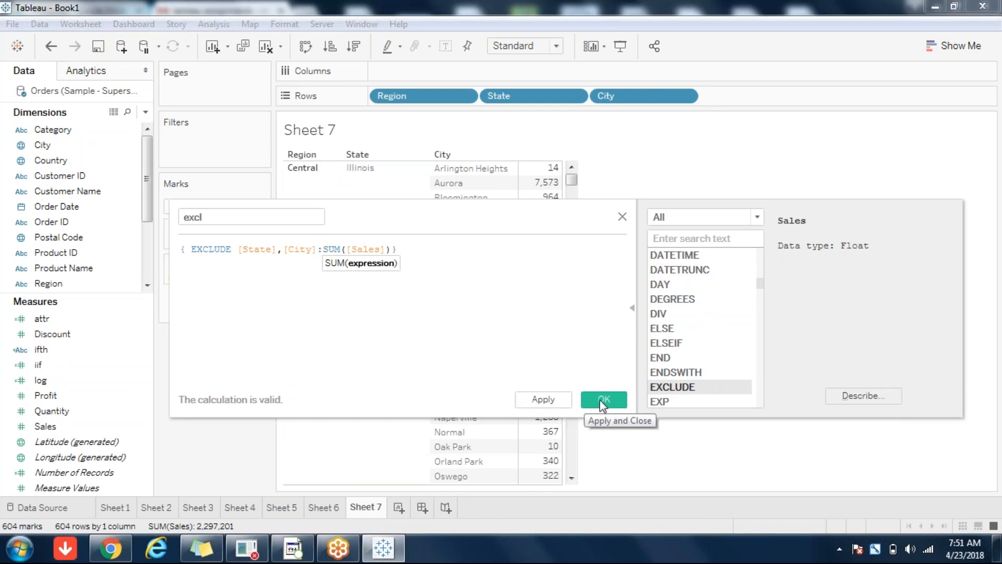
pyautogui.click(339, 249)
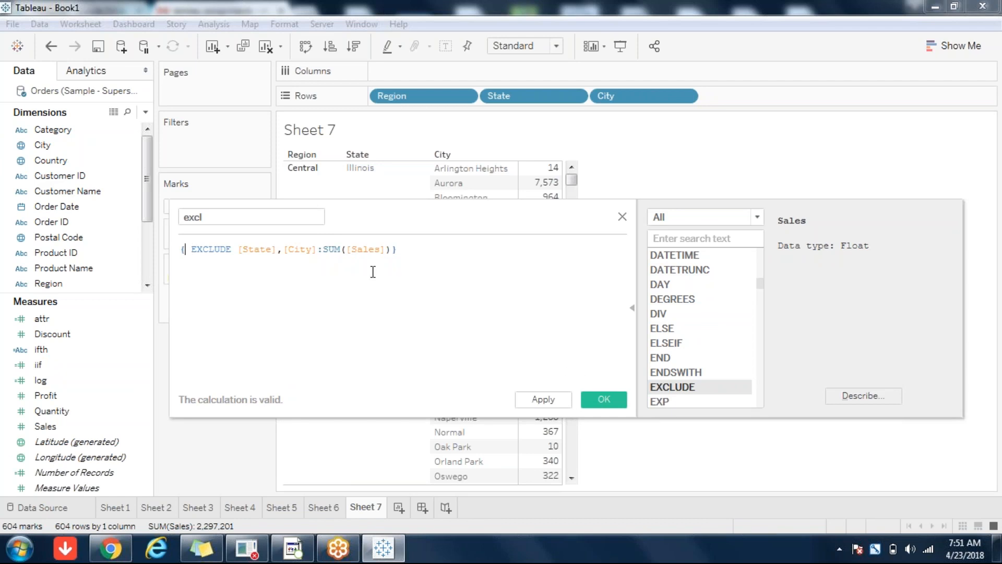
pyautogui.click(323, 250)
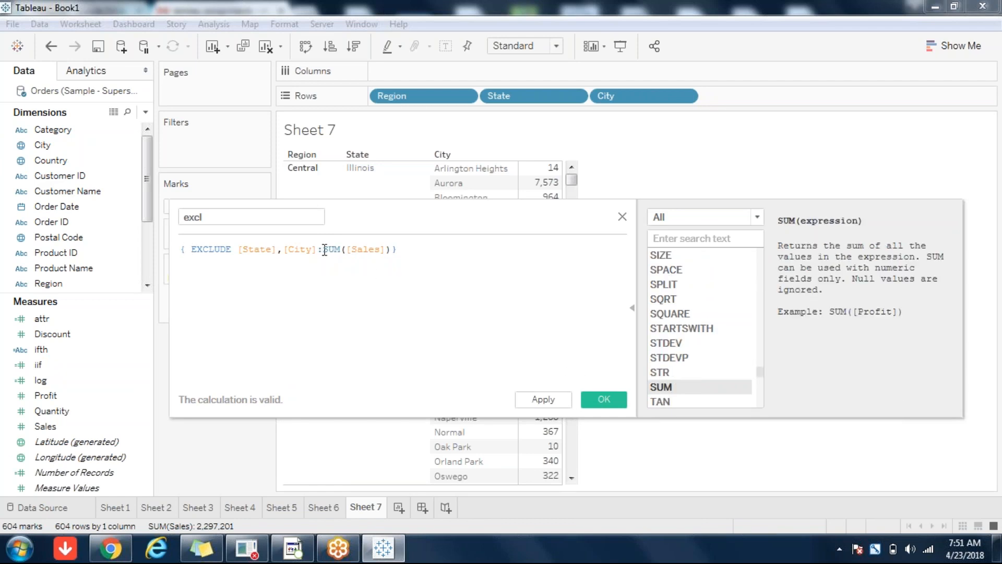
pyautogui.click(440, 259)
pyautogui.click(604, 400)
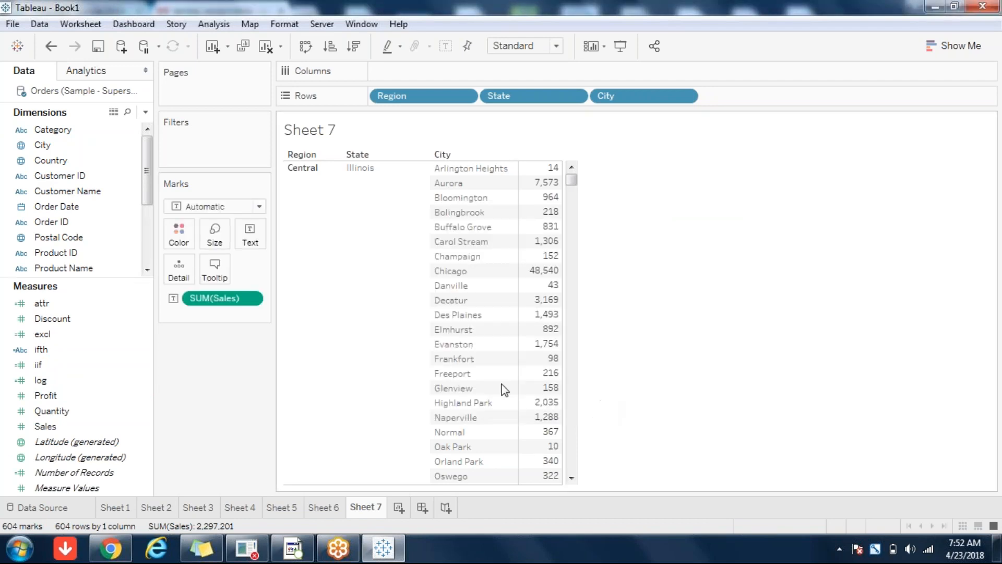
# Add excl to the table beside Sales and compare the two measures across the Central and East regions
pyautogui.click(52, 329)
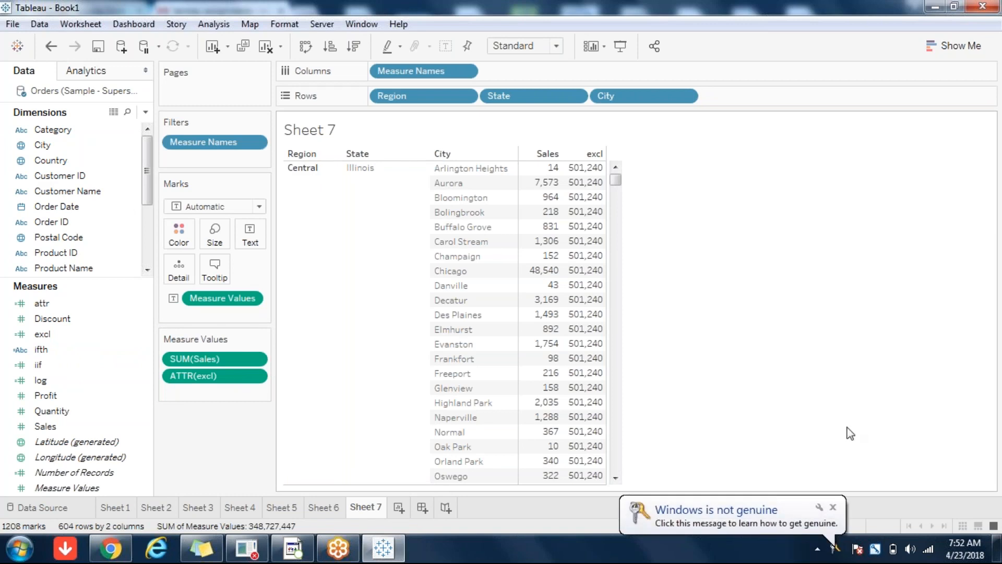
pyautogui.click(833, 508)
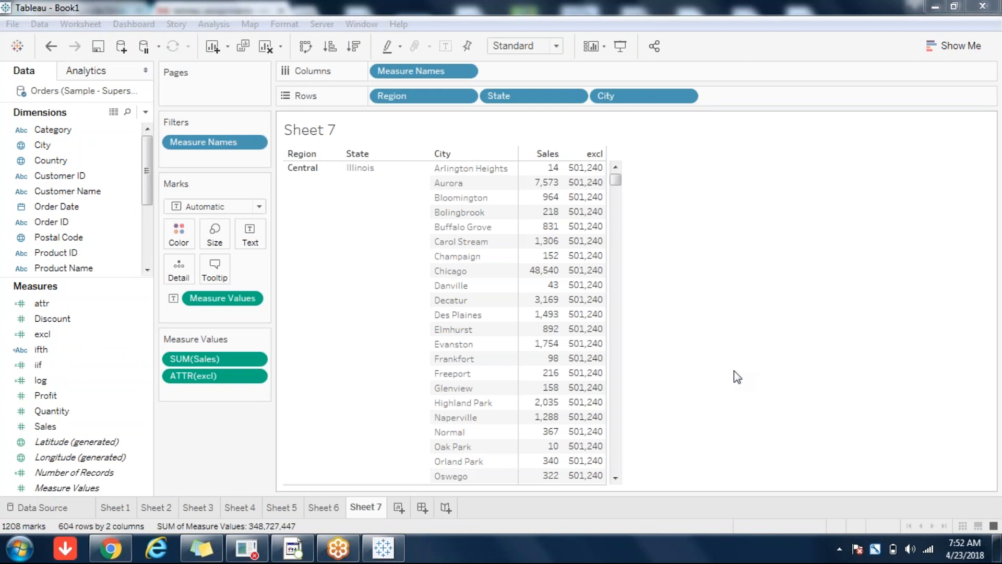
pyautogui.click(212, 455)
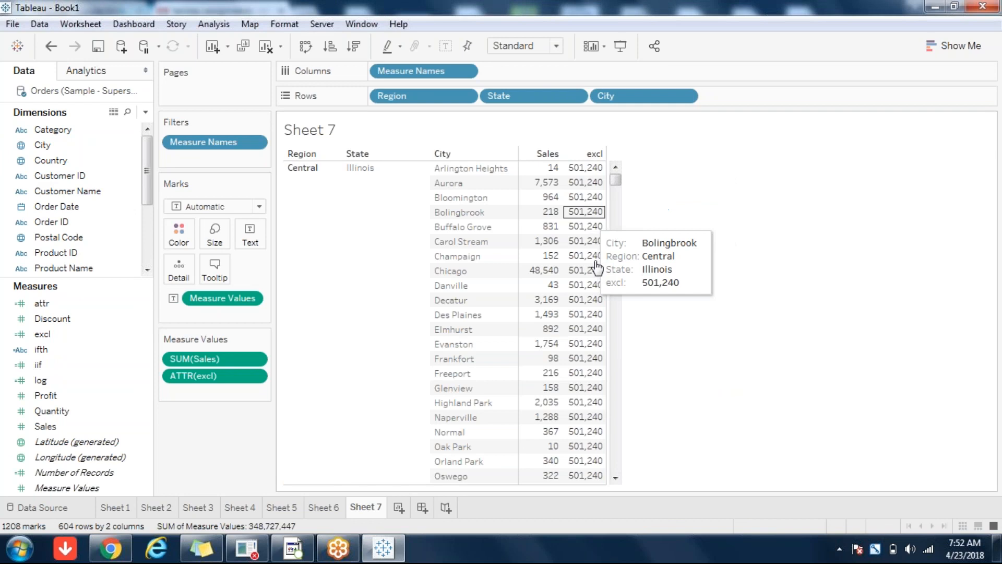
pyautogui.moveTo(619, 184); pyautogui.dragTo(632, 156)
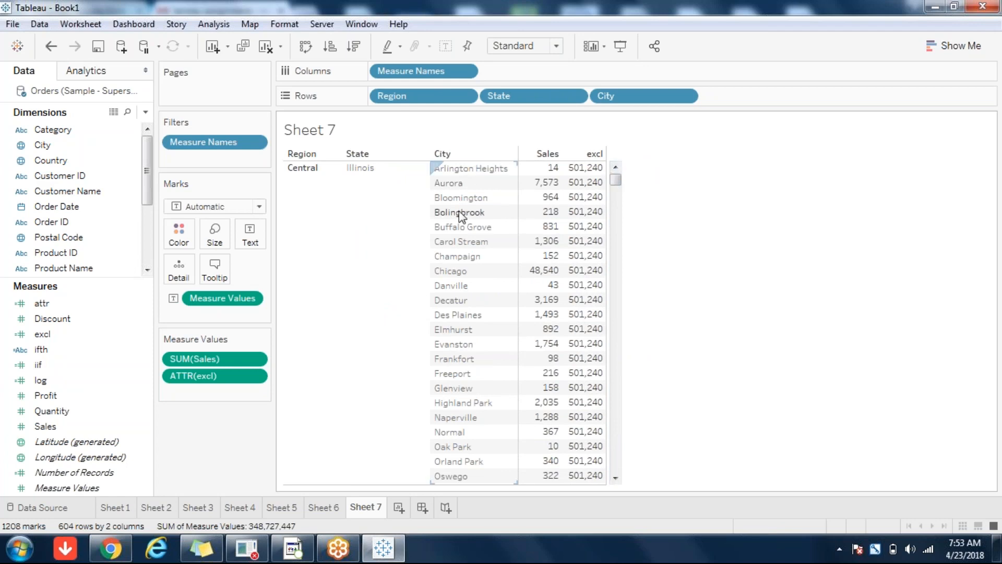
pyautogui.moveTo(595, 197)
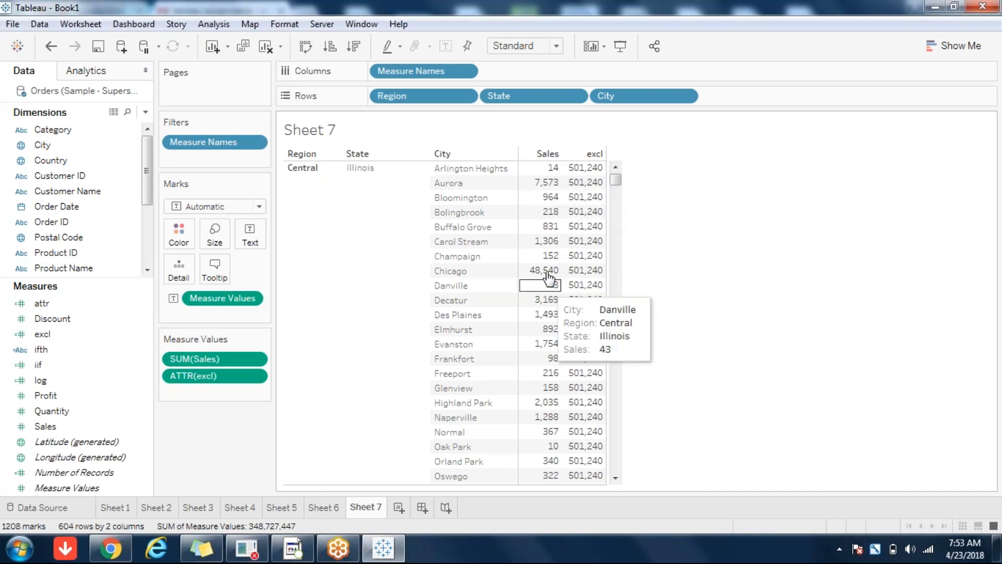
pyautogui.moveTo(620, 194); pyautogui.dragTo(617, 271)
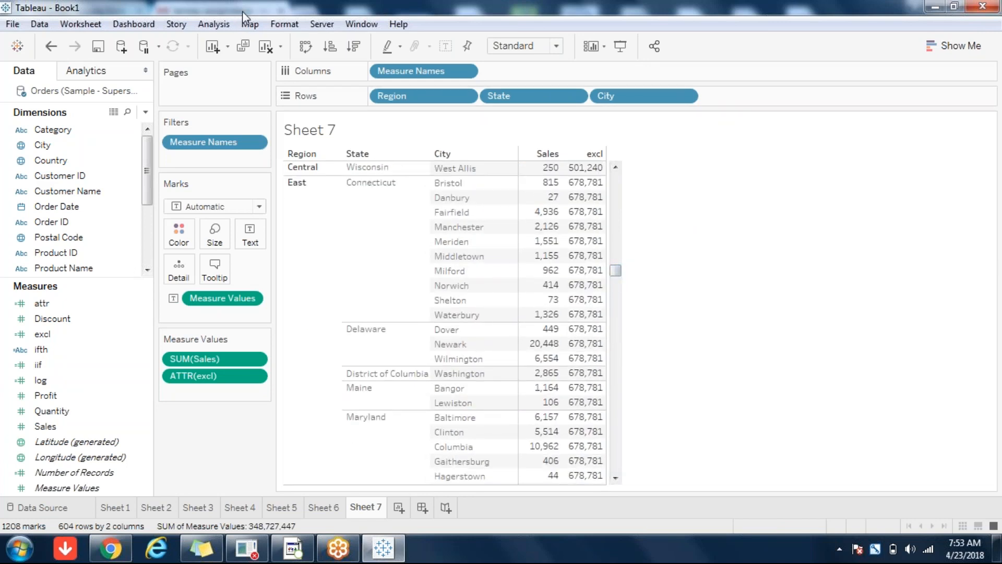
# Add all subtotals to the Region, State and City table
pyautogui.click(206, 23)
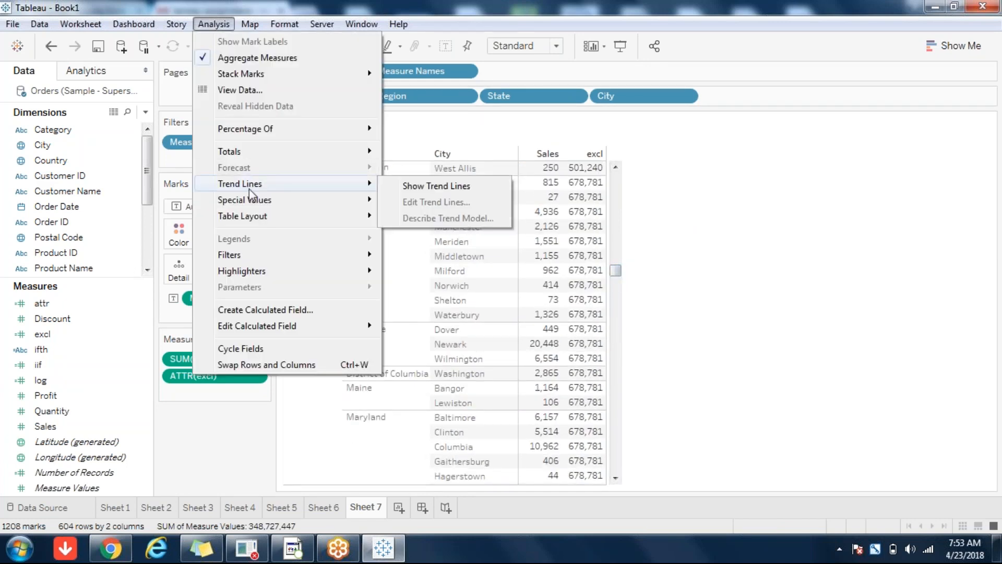
pyautogui.moveTo(258, 214)
pyautogui.moveTo(272, 151)
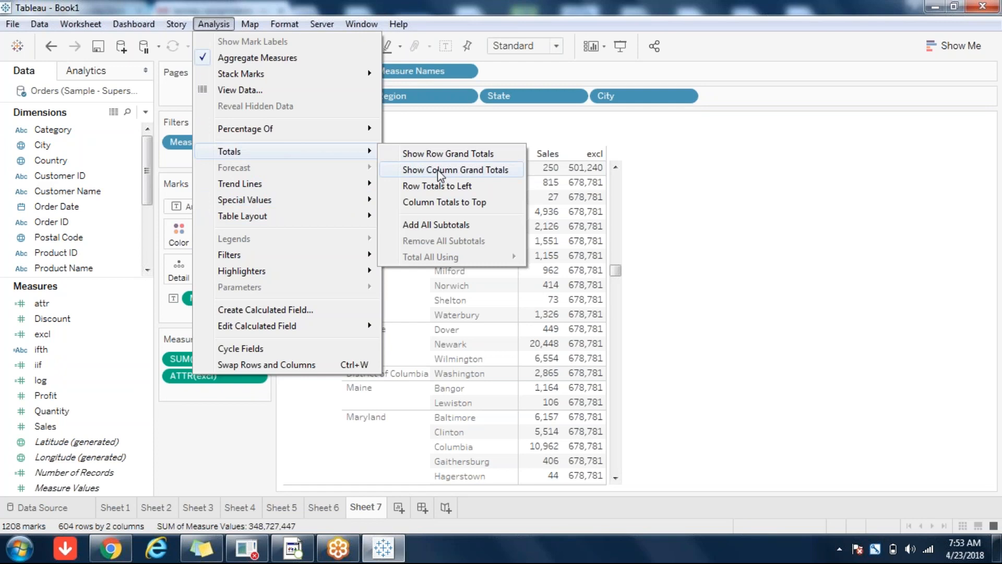
pyautogui.click(436, 224)
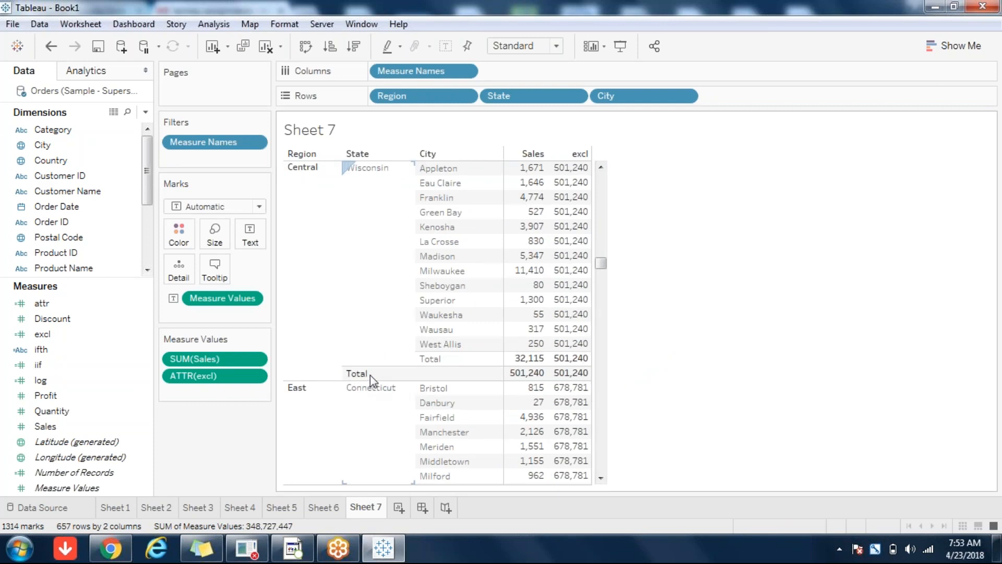
# Compare the Central region's Sales total with its excl value, and undo the added subtotals
pyautogui.moveTo(600, 261)
pyautogui.mouseDown()
pyautogui.moveTo(605, 332)
pyautogui.moveTo(605, 267)
pyautogui.mouseUp()
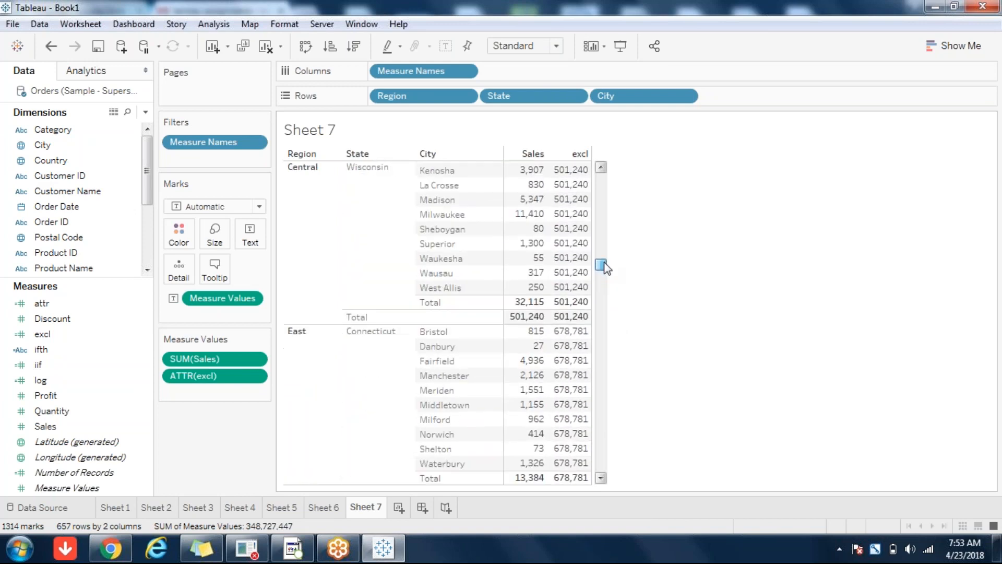
pyautogui.moveTo(521, 325)
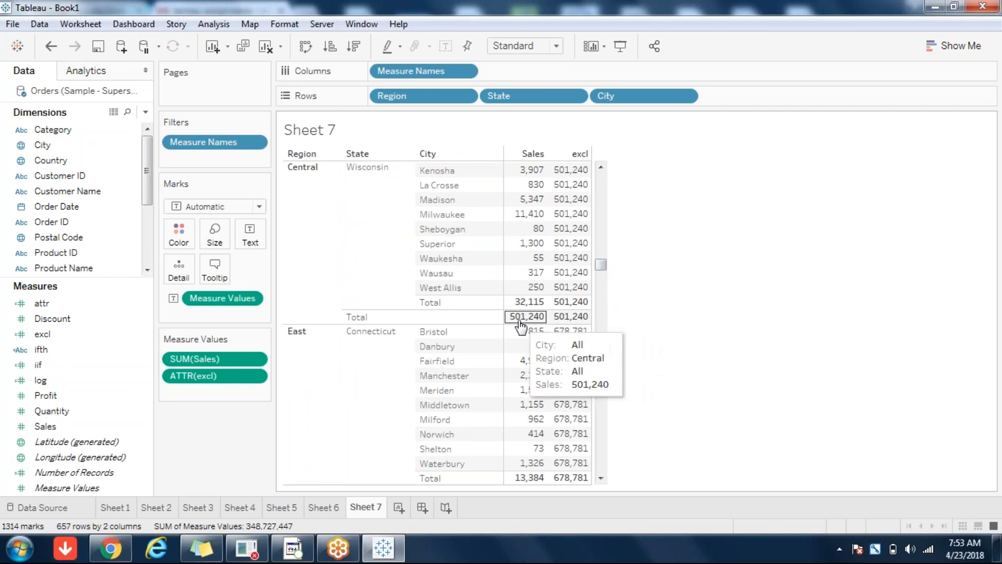
pyautogui.moveTo(591, 327)
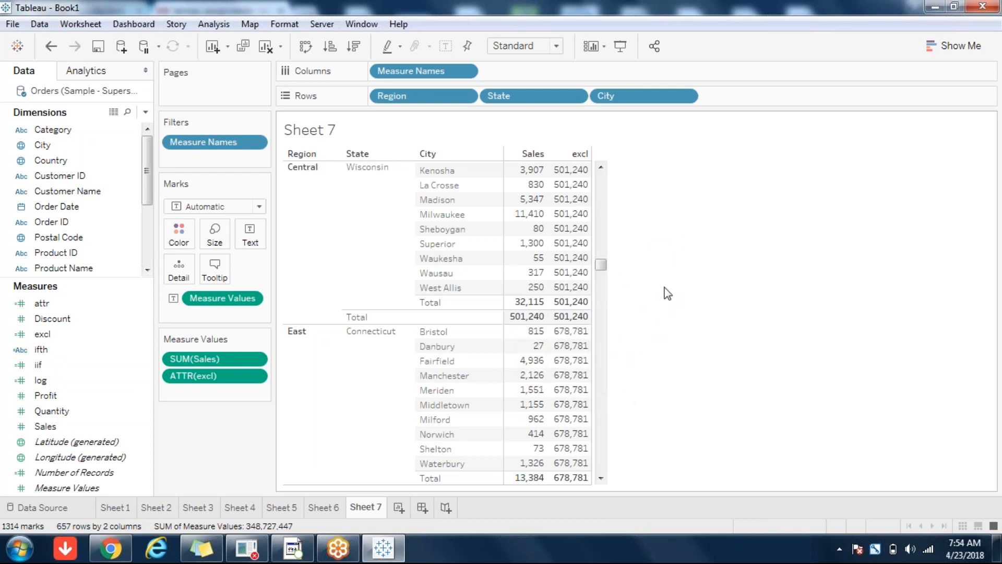
pyautogui.scroll(-5, 667, 293)
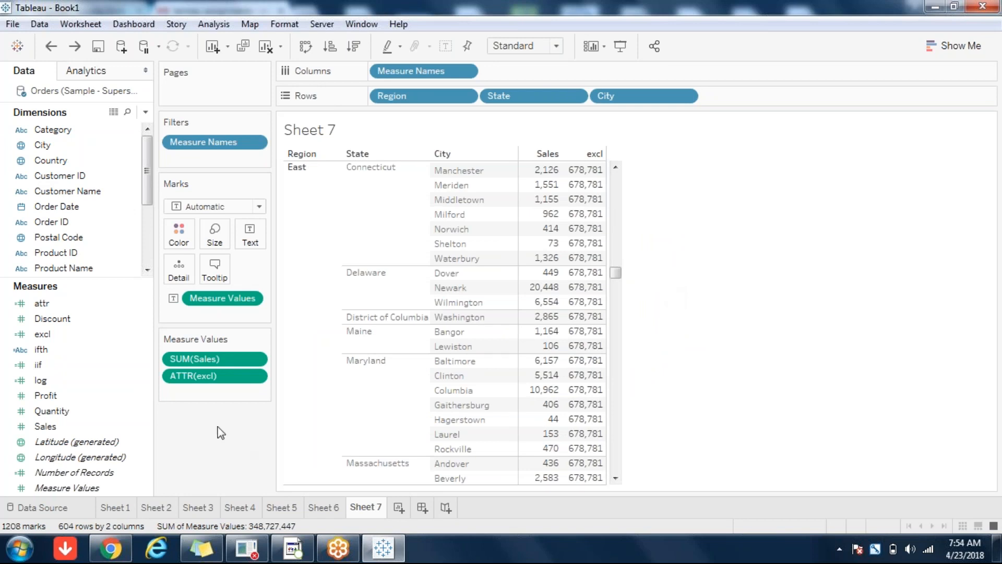
# Create a new calculated field named fix
pyautogui.click(146, 112)
pyautogui.click(118, 129)
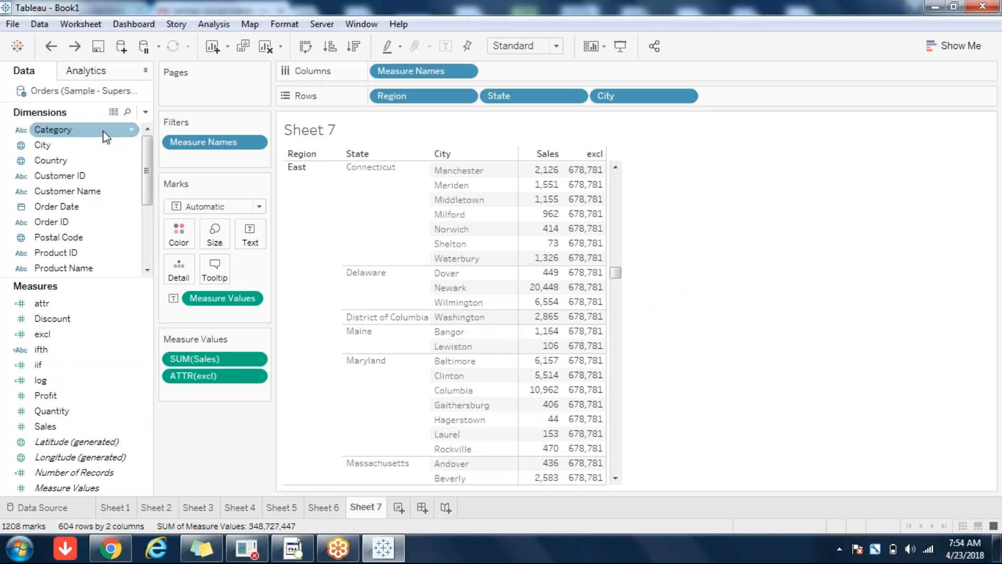
pyautogui.write('fix')
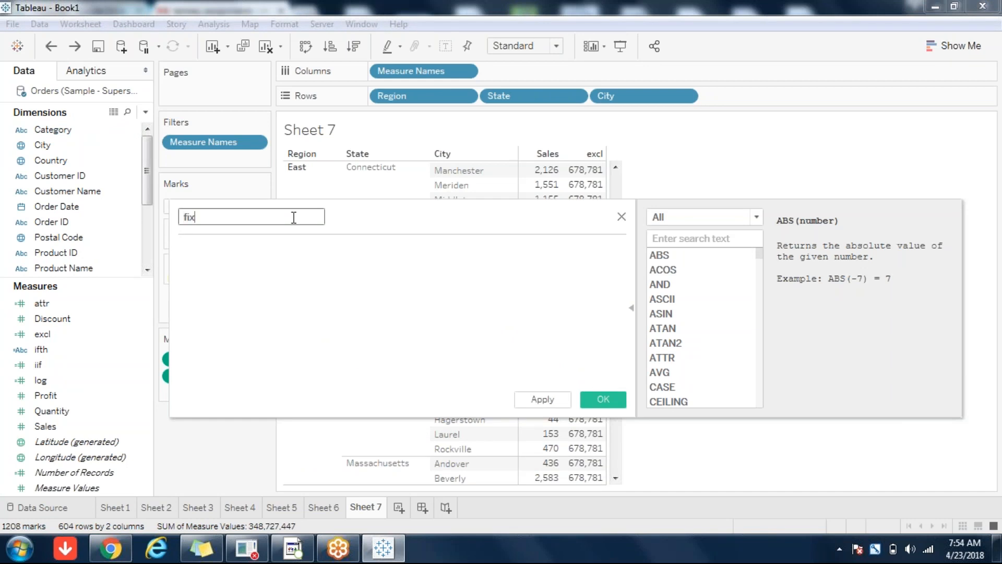
# Define the fix calculation as { FIXED [State]:SUM([Sales])} and save it
pyautogui.click(251, 261)
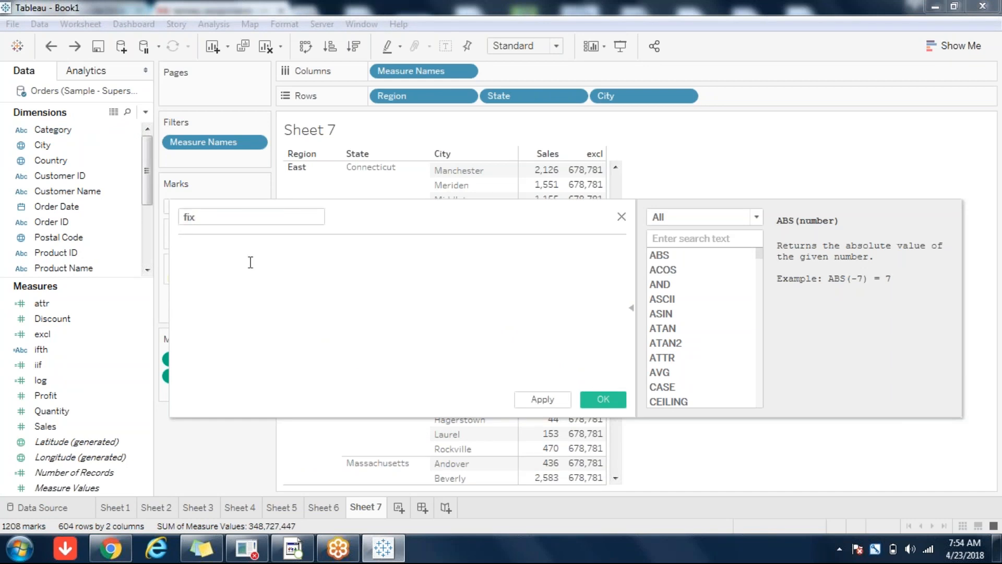
pyautogui.write('FIX')
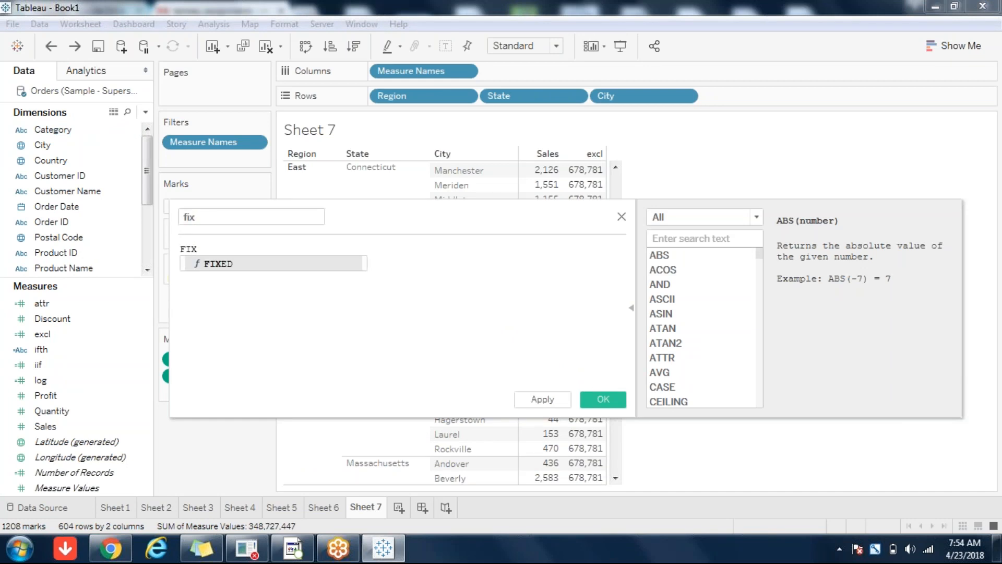
pyautogui.click(223, 269)
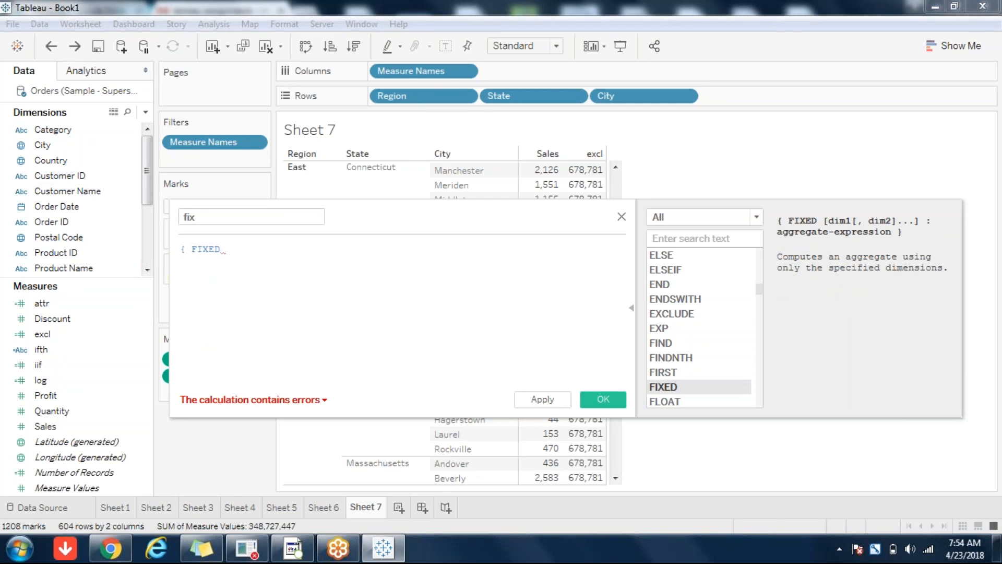
pyautogui.write('Sta')
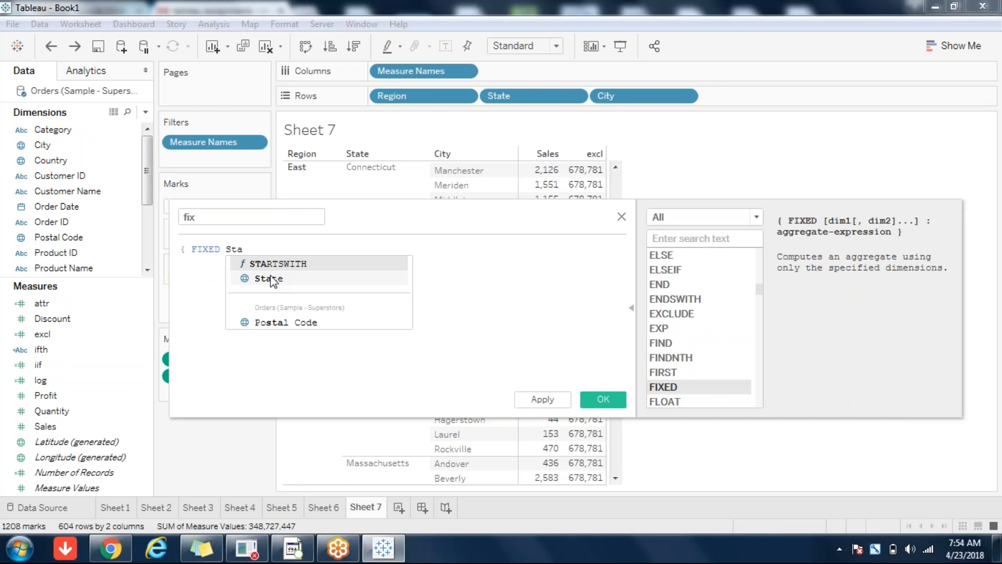
pyautogui.click(268, 278)
pyautogui.write(':')
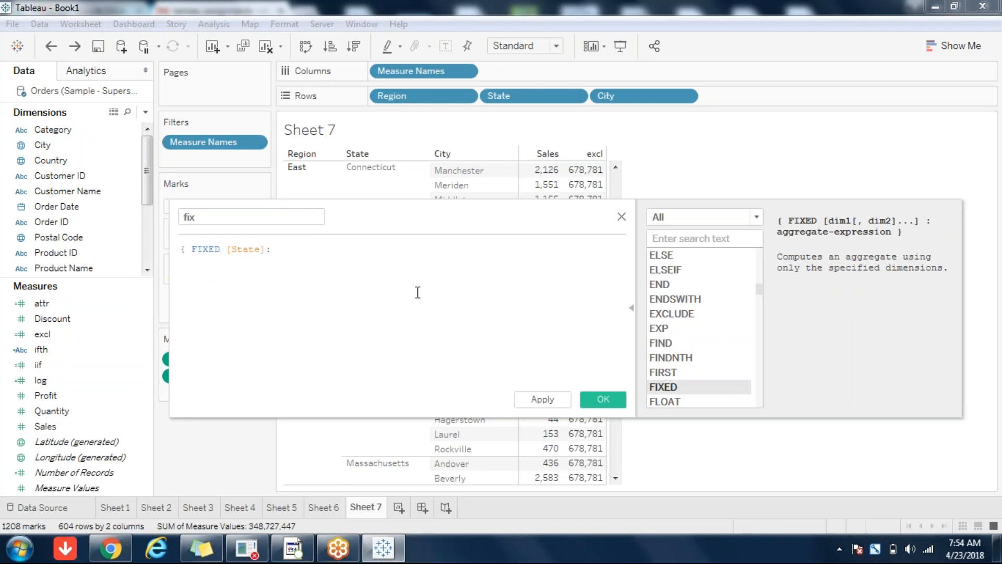
pyautogui.write('SUM(S')
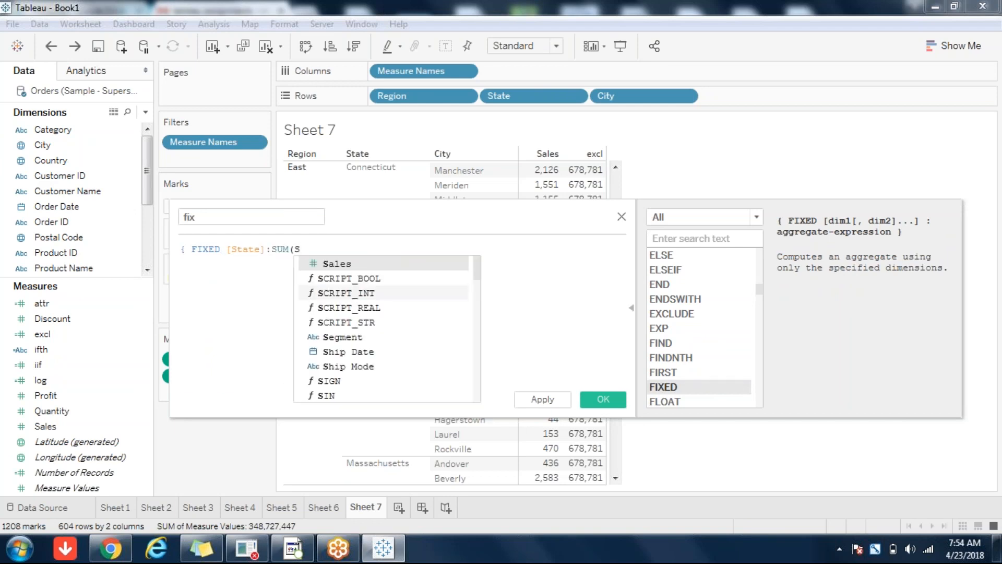
pyautogui.click(339, 264)
pyautogui.write(')}')
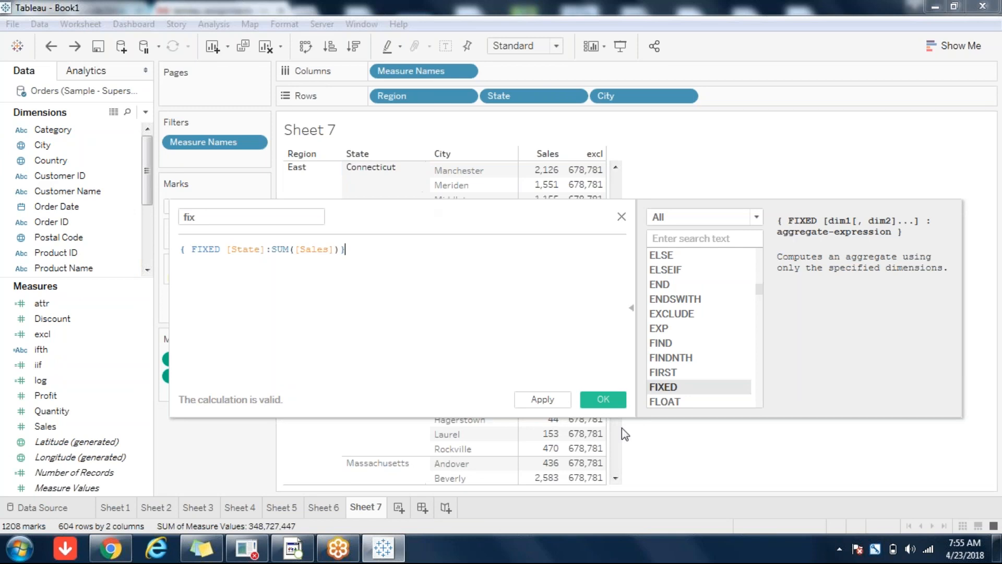
pyautogui.click(604, 400)
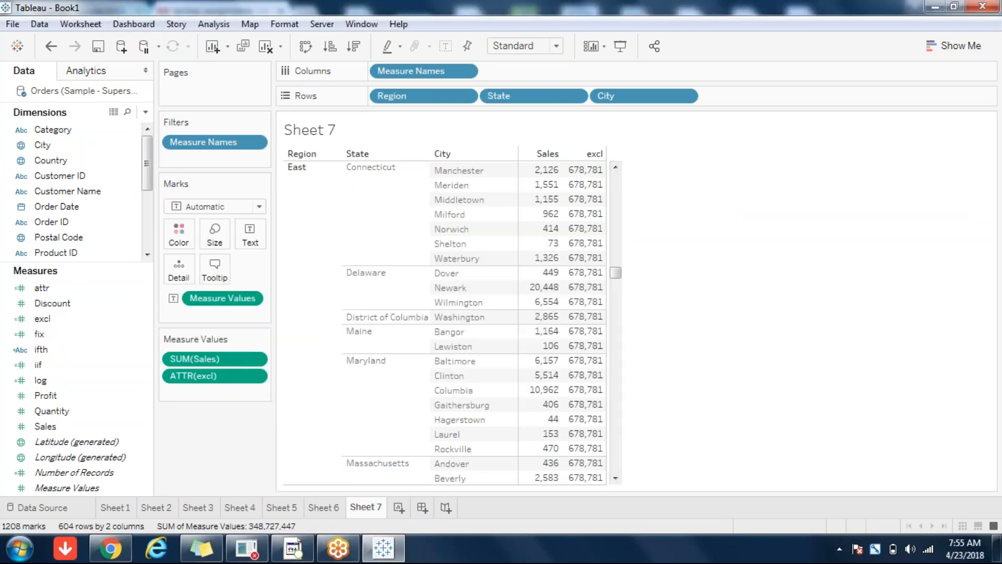
# Add fix to the table beside excl and compare it with Sales for the Central region's Illinois cities
pyautogui.click(46, 336)
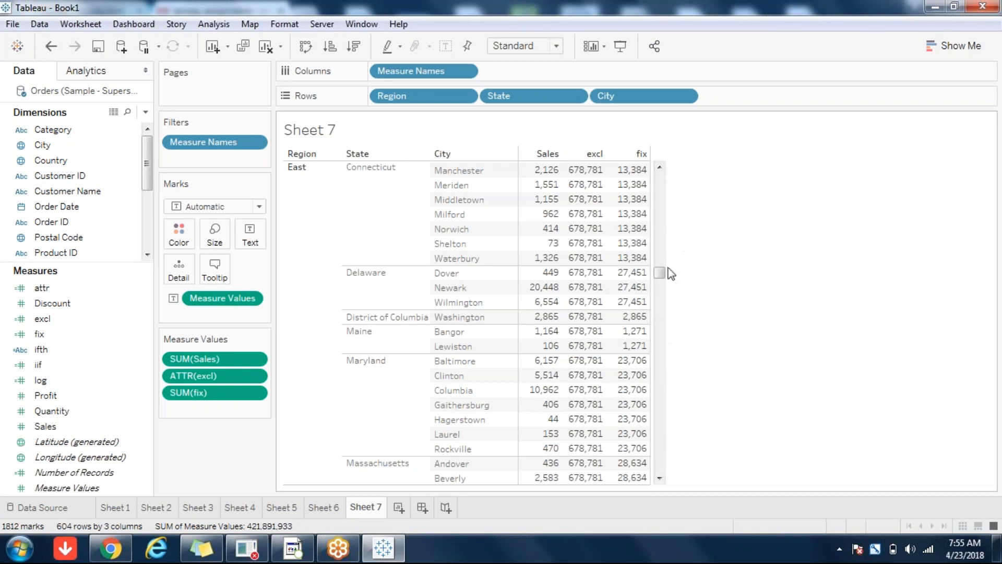
pyautogui.moveTo(659, 273); pyautogui.dragTo(662, 177)
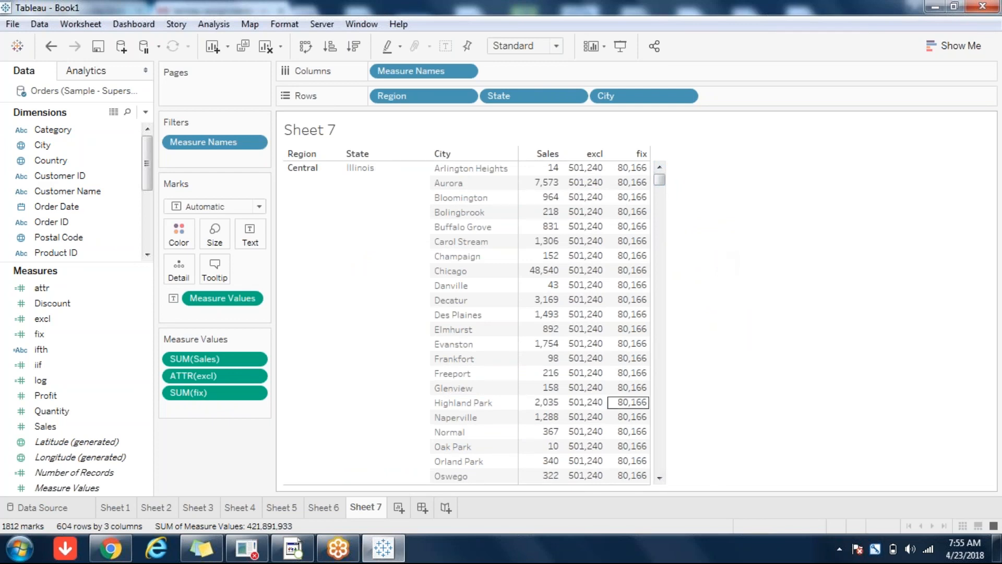
# Switch to Gmail in Chrome and read the latest reply in the tableau assignments conversation
pyautogui.click(334, 557)
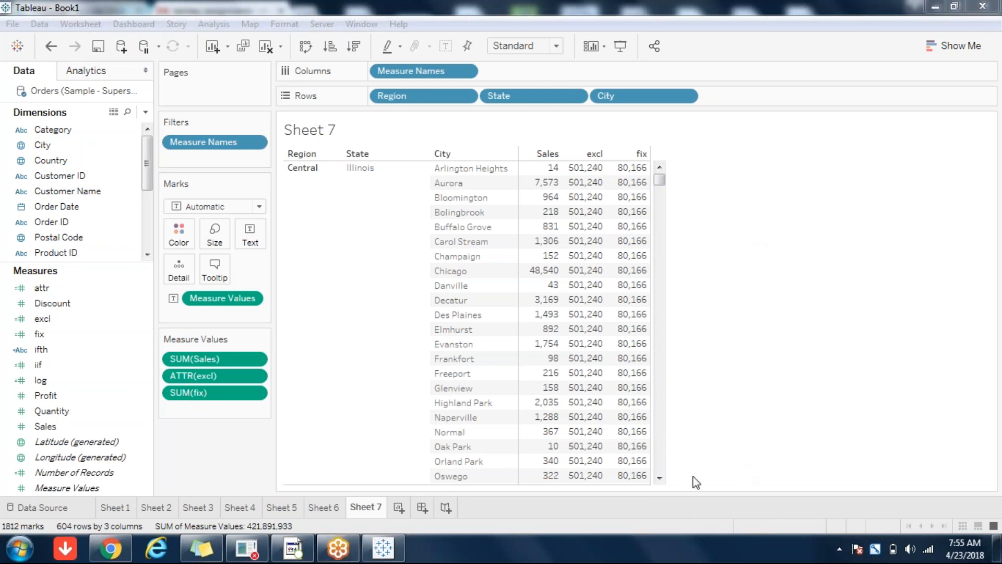
pyautogui.click(111, 548)
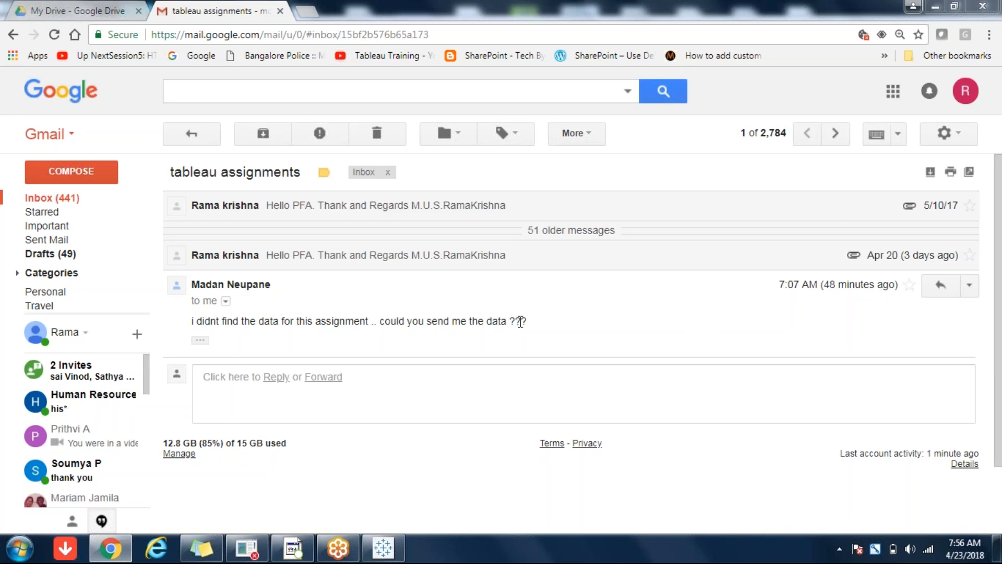
pyautogui.moveTo(536, 323); pyautogui.dragTo(186, 323)
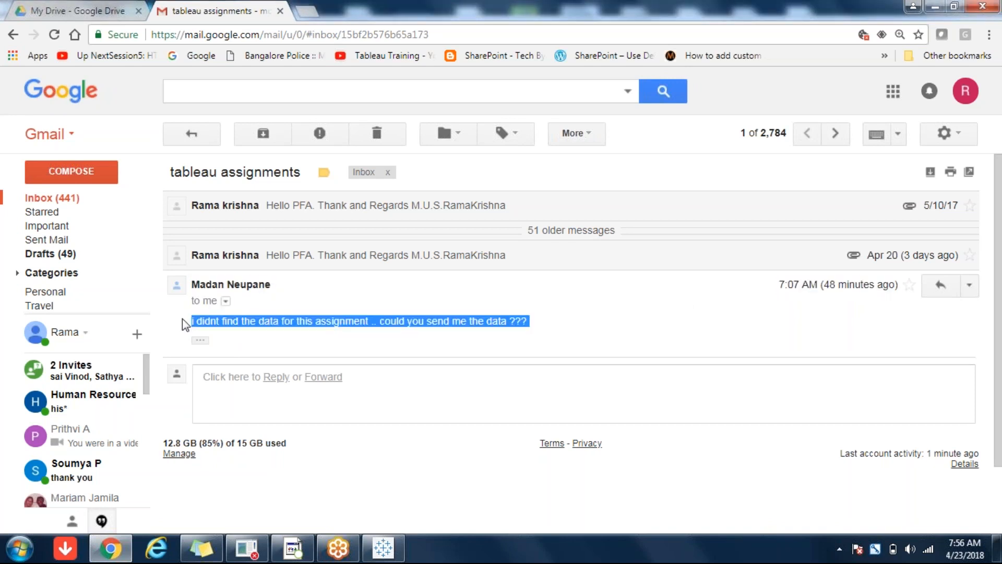
pyautogui.click(568, 304)
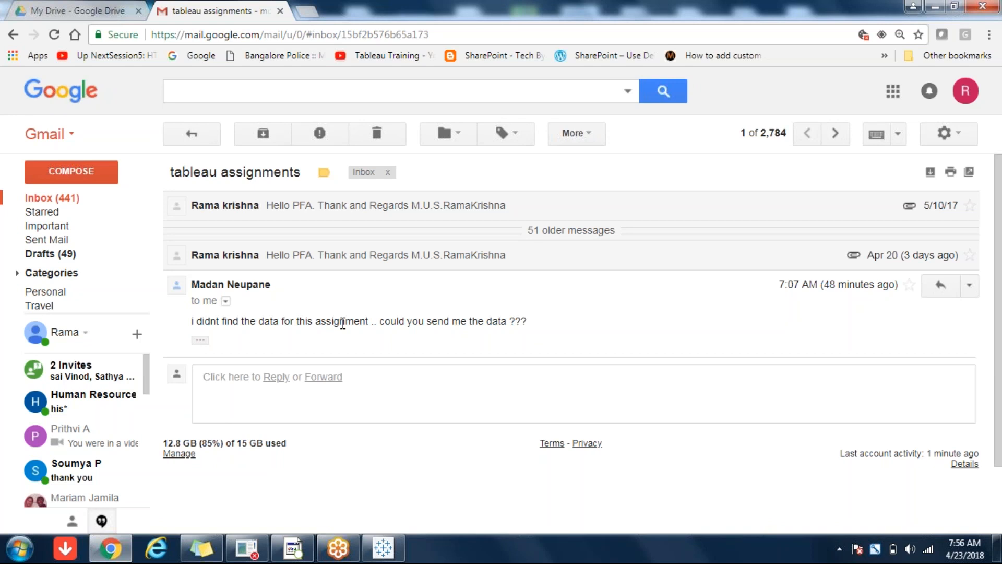
# Examine the sample data files in Documents, My Tableau Repository, Datasources, 10.5, en_US-US in Windows Explorer, and close the folder window
pyautogui.click(19, 548)
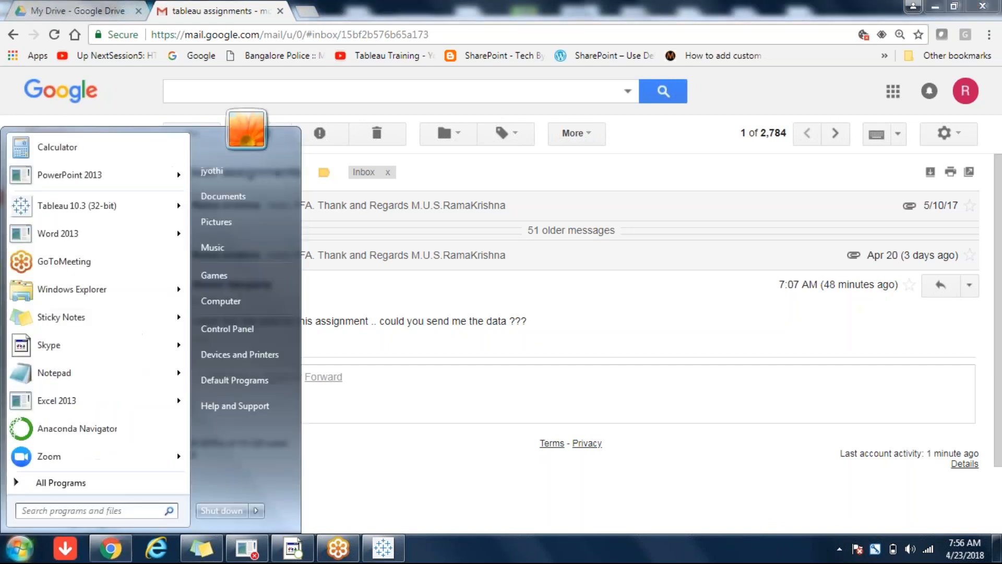
pyautogui.click(226, 301)
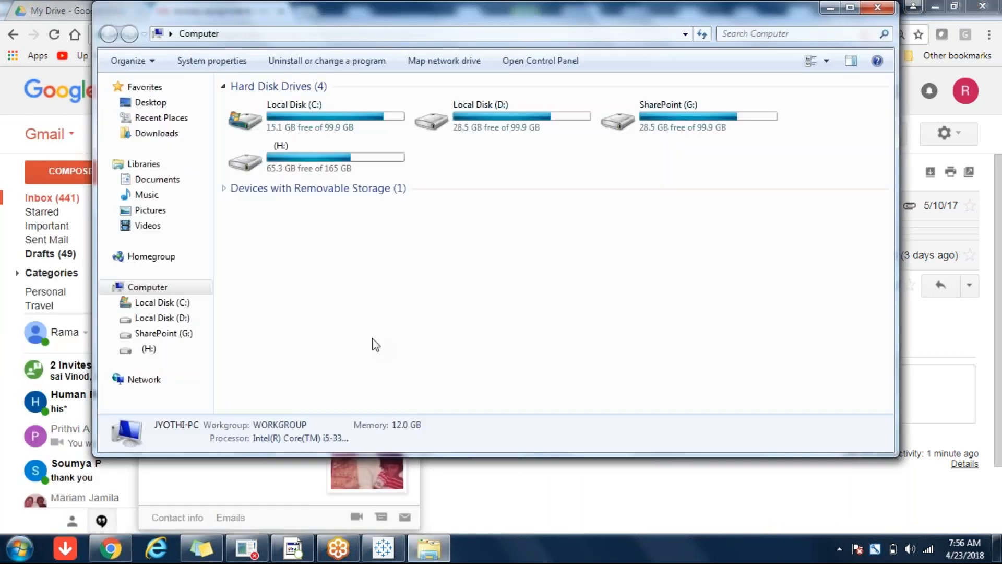
pyautogui.click(156, 180)
pyautogui.click(292, 209)
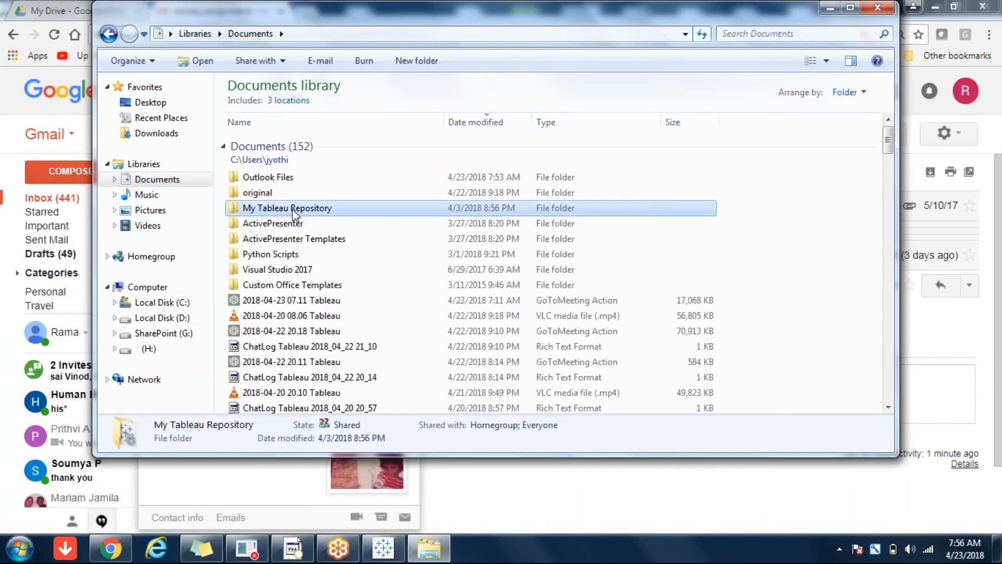
pyautogui.doubleClick(292, 209)
pyautogui.doubleClick(269, 174)
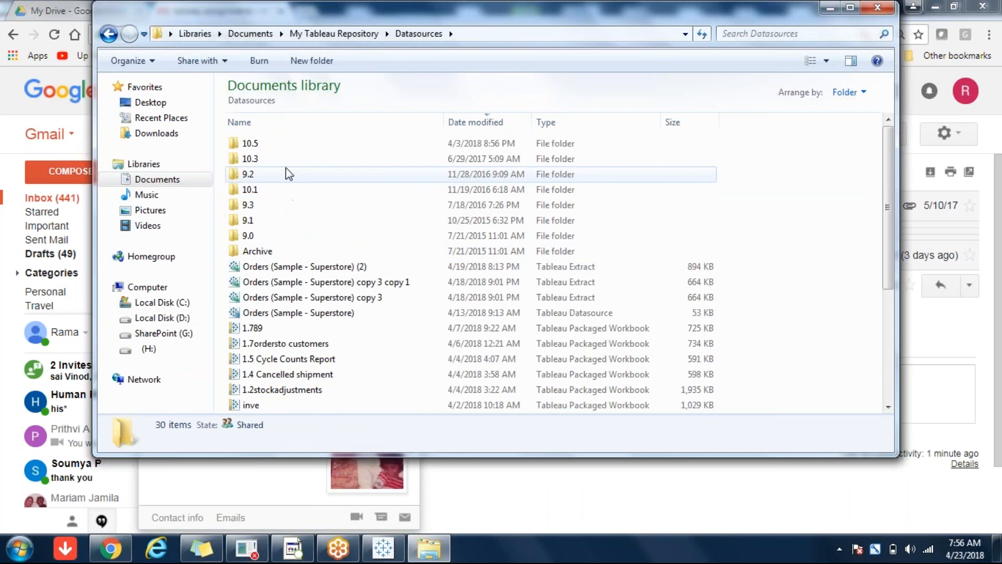
pyautogui.doubleClick(260, 149)
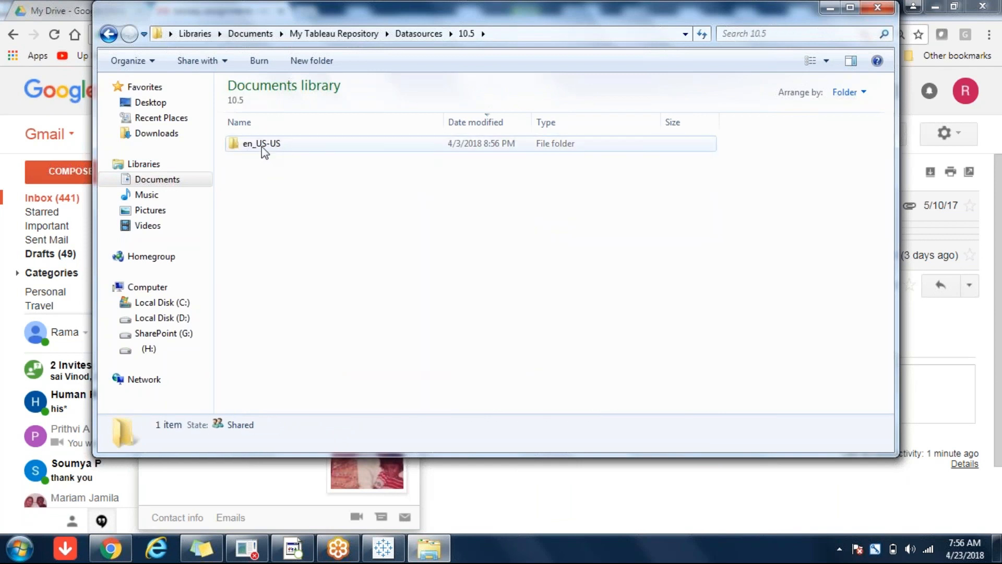
pyautogui.doubleClick(261, 147)
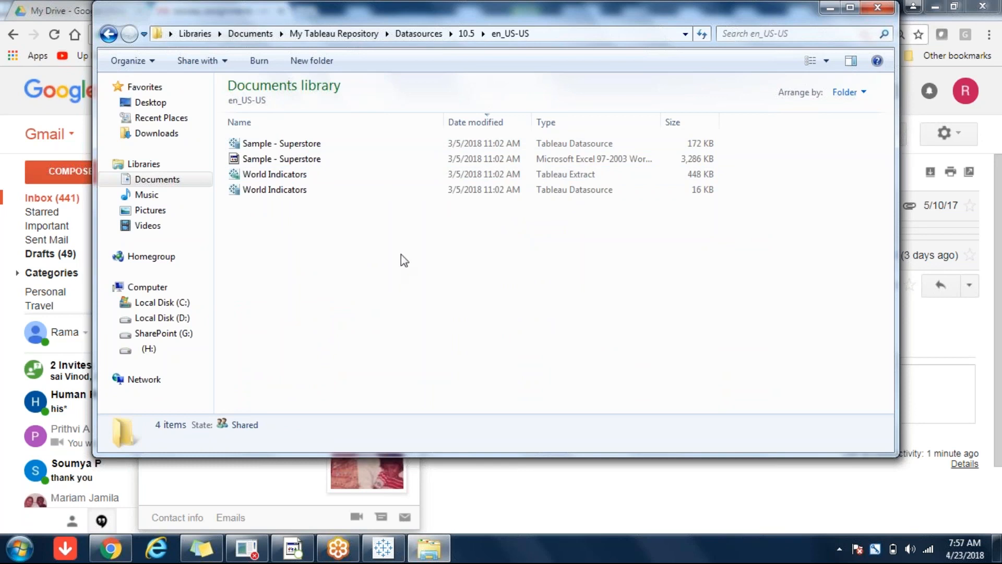
pyautogui.click(876, 7)
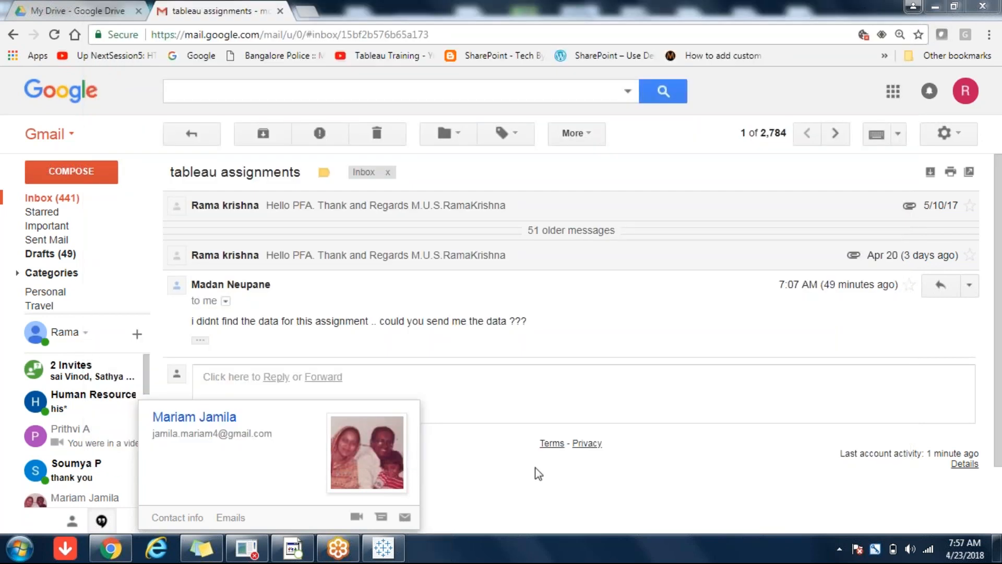
# Return to Tableau, look at the Excel files offered for a new connection on the start page, and dismiss the file selection
pyautogui.click(383, 548)
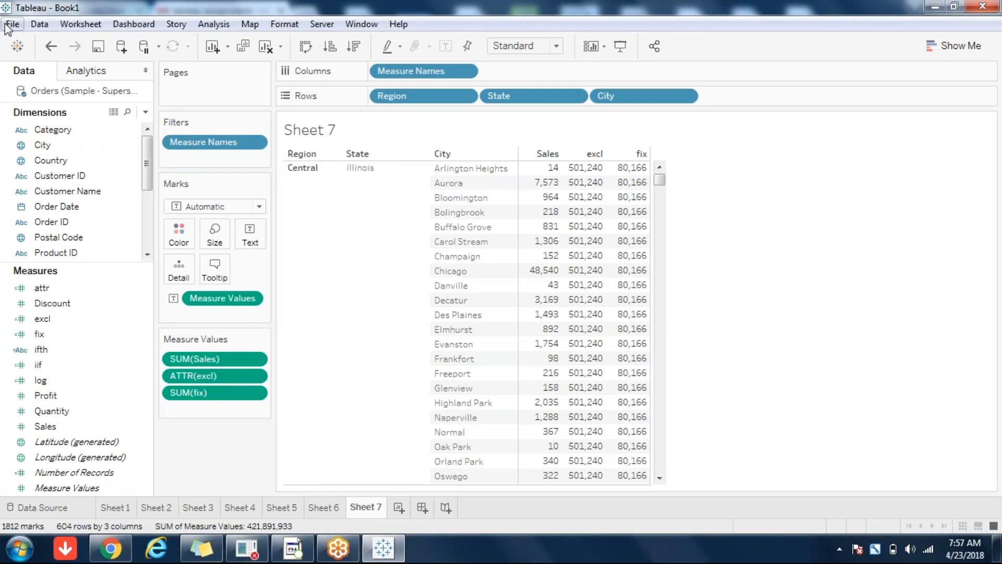
pyautogui.click(16, 45)
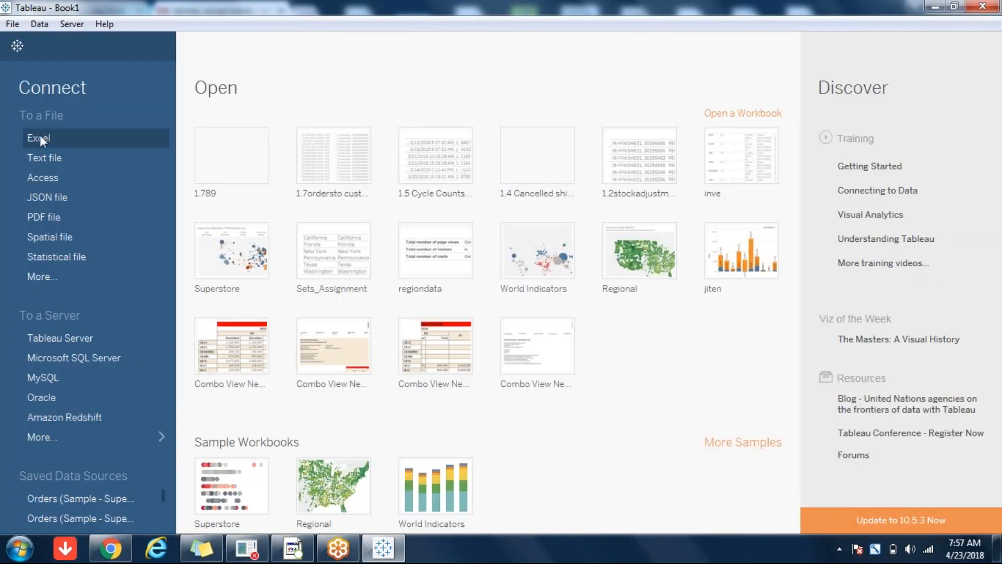
pyautogui.click(40, 137)
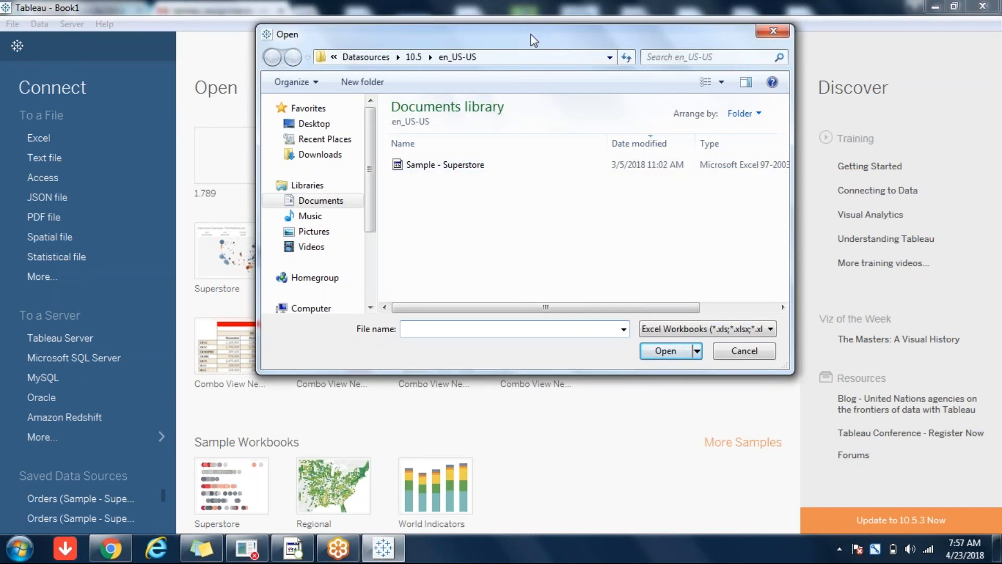
pyautogui.moveTo(533, 40); pyautogui.dragTo(346, 39)
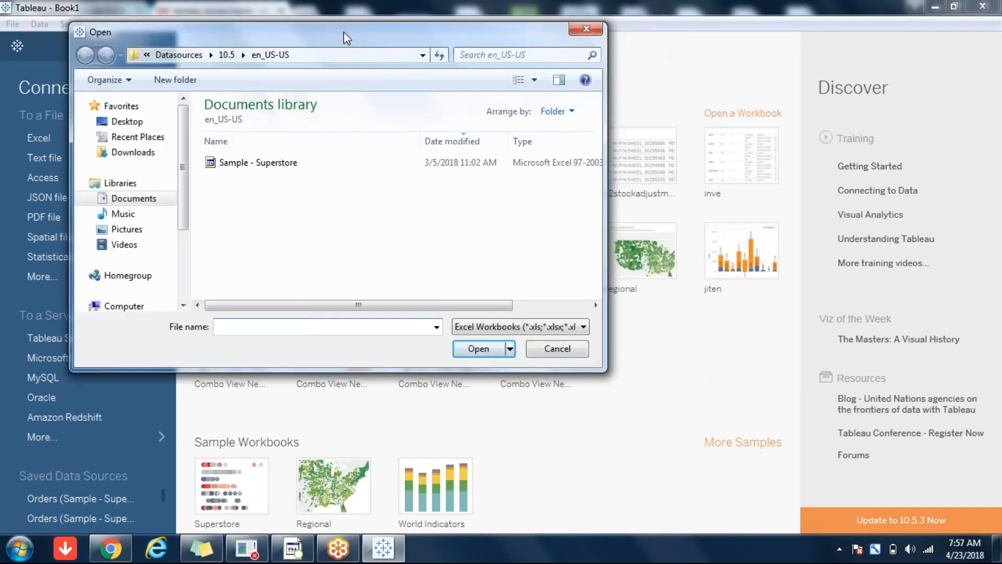
pyautogui.click(552, 348)
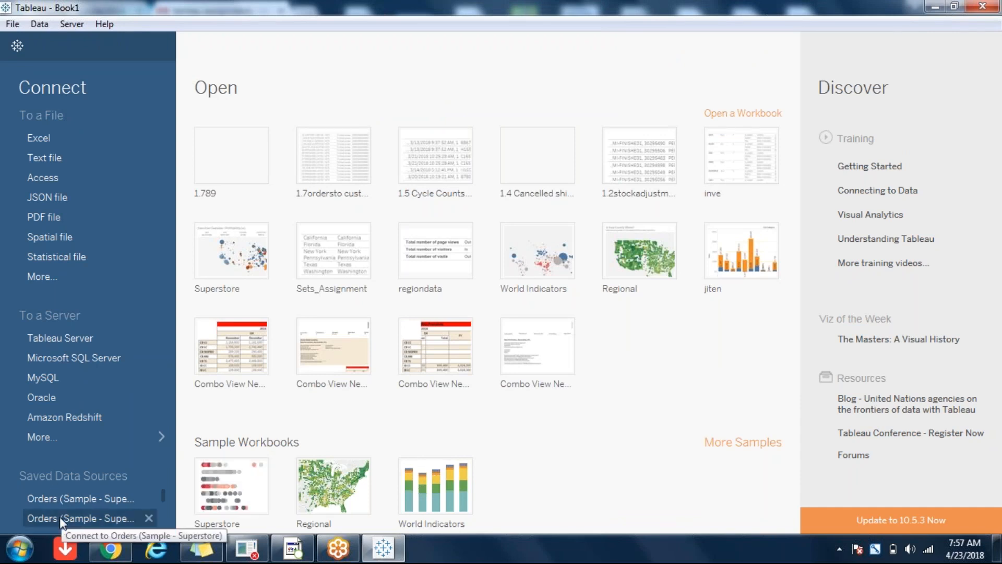
# Switch to Chrome, search Google for "tableau sample data source" in a new tab, review the results and close that tab
pyautogui.click(116, 559)
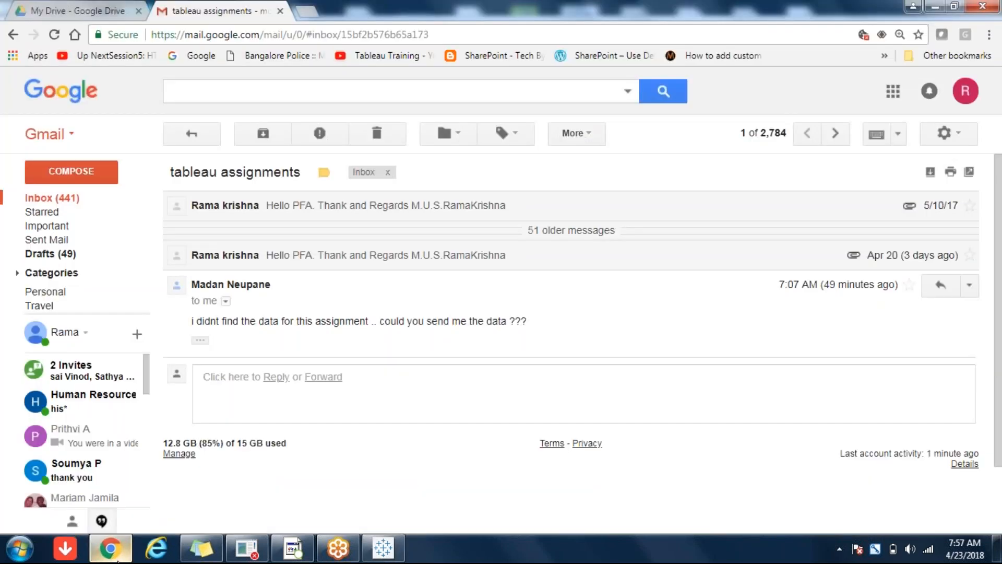
pyautogui.click(312, 17)
pyautogui.write('tableau')
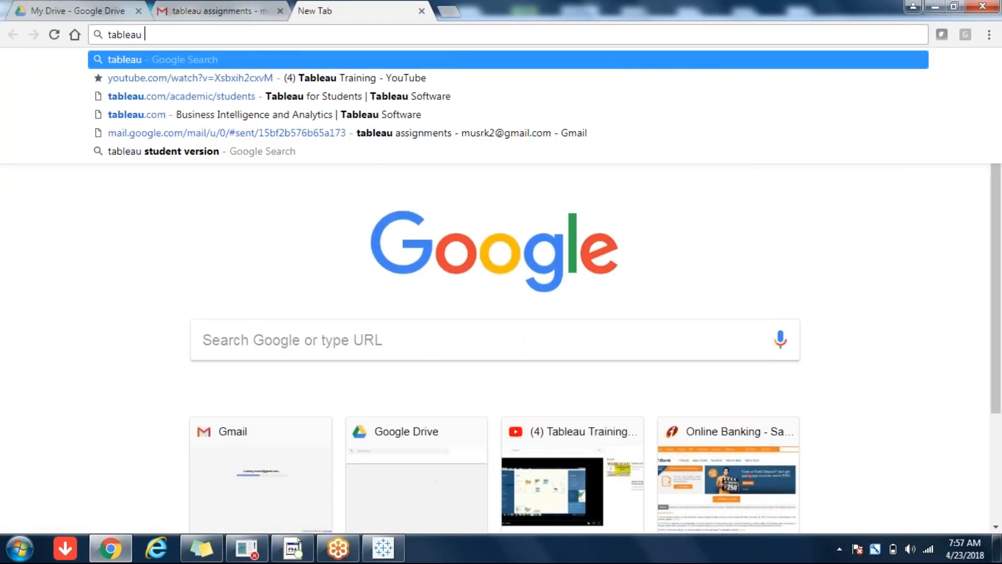
pyautogui.write(' sample data')
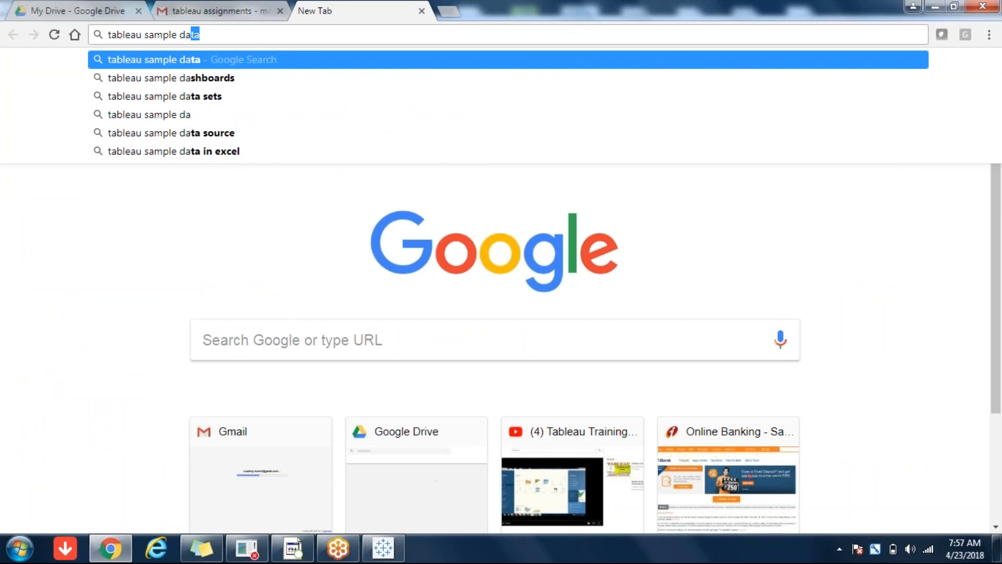
pyautogui.write(' sets')
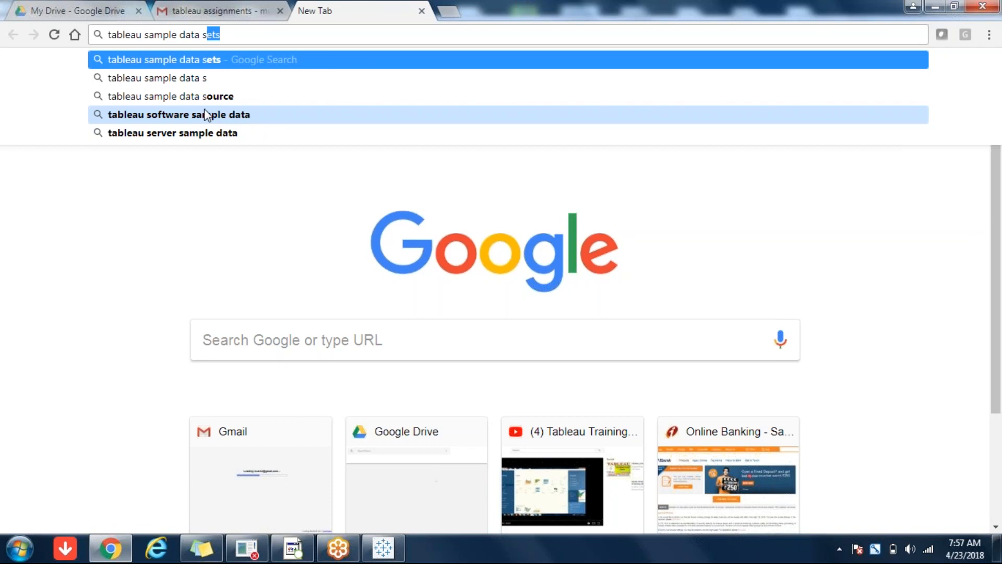
pyautogui.click(193, 97)
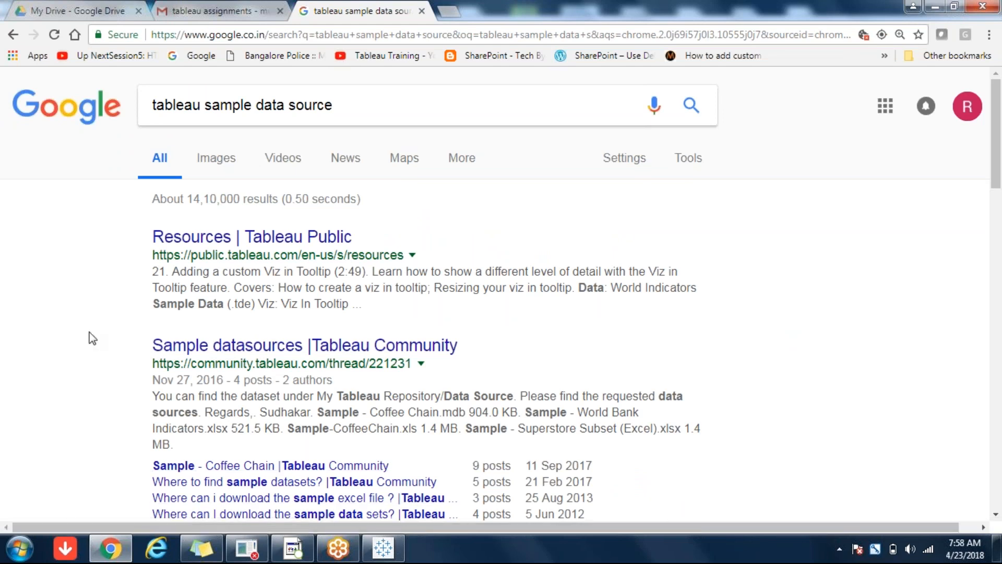
pyautogui.click(405, 117)
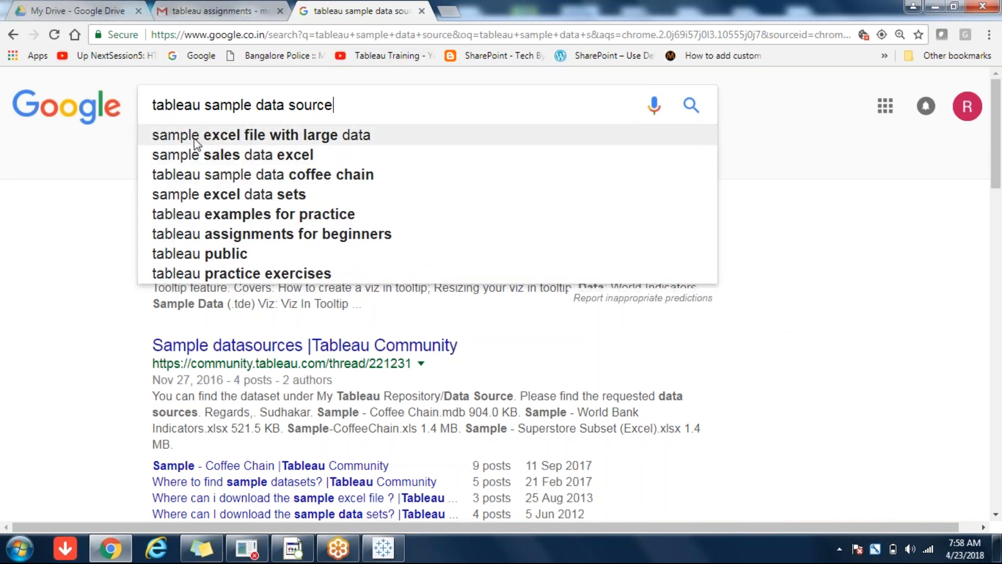
pyautogui.click(421, 11)
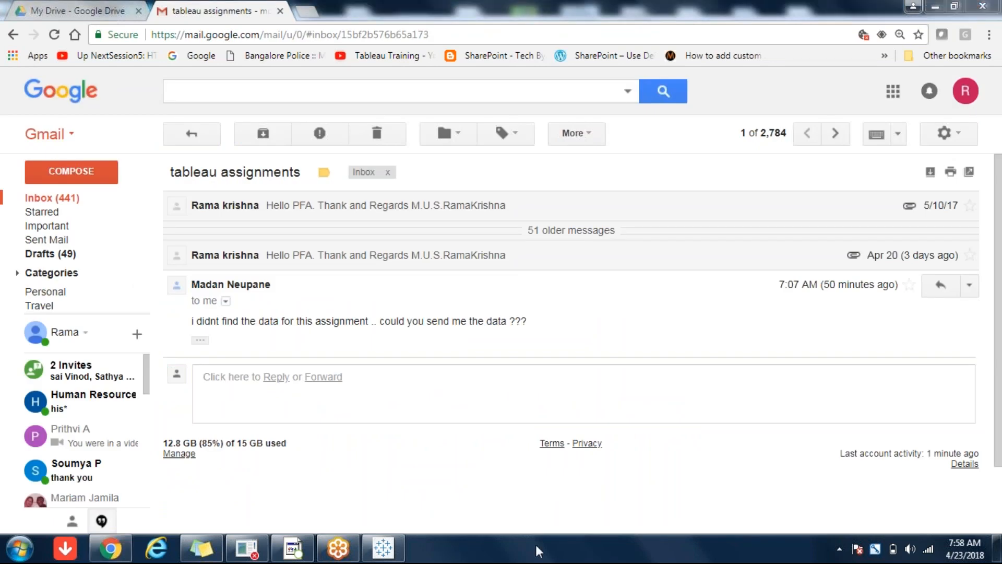
pyautogui.click(997, 548)
pyautogui.click(768, 160)
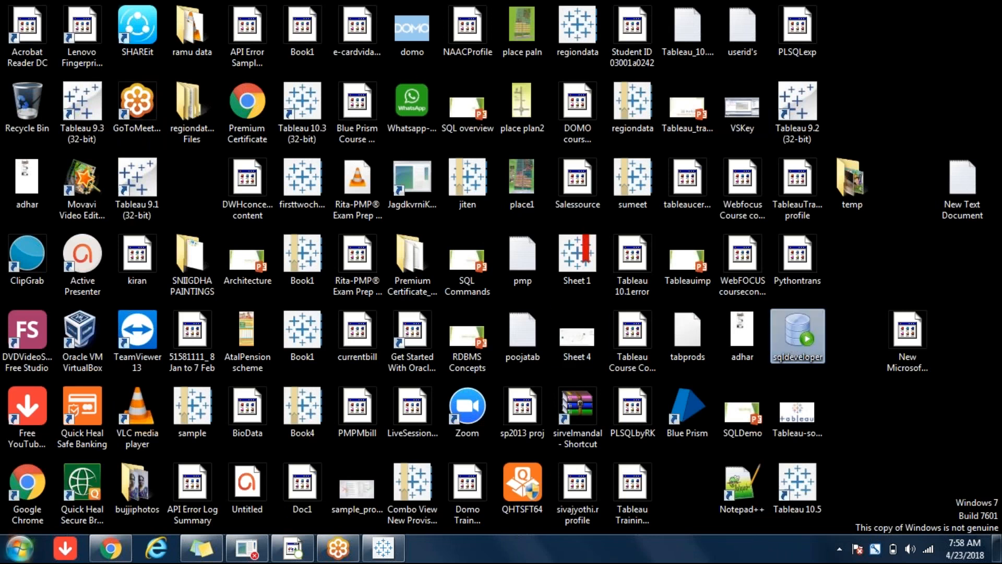
pyautogui.press('super')
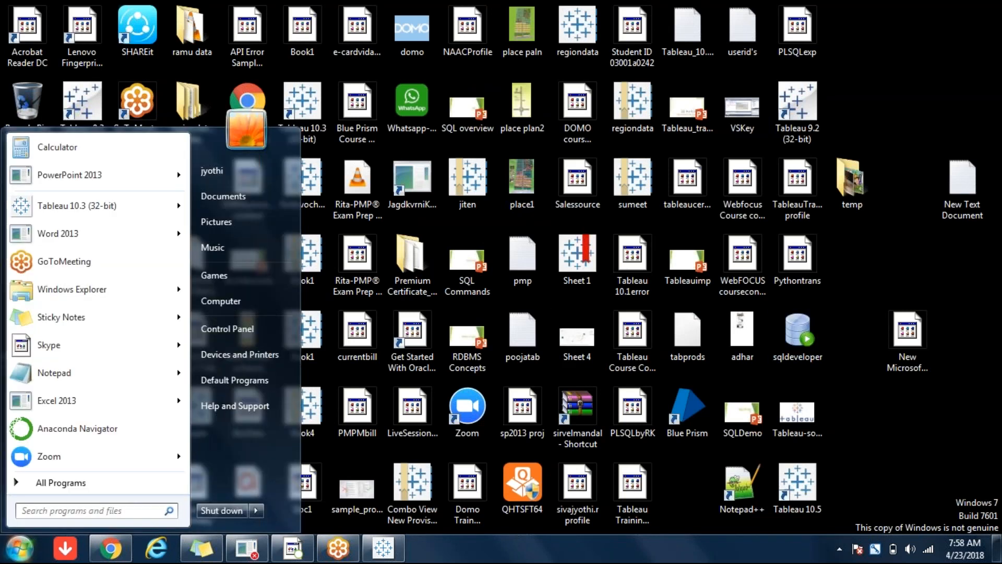
pyautogui.click(493, 555)
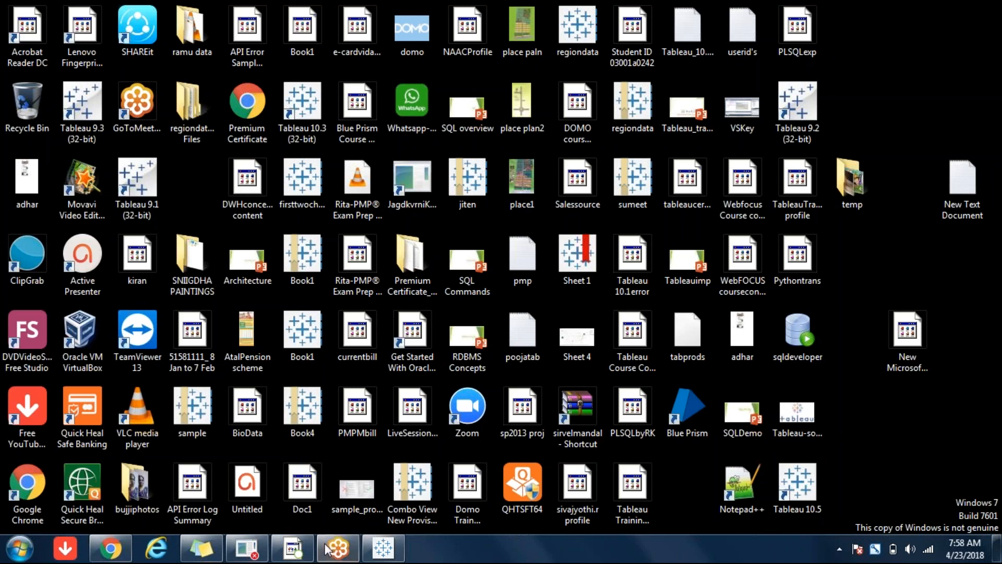
pyautogui.click(392, 552)
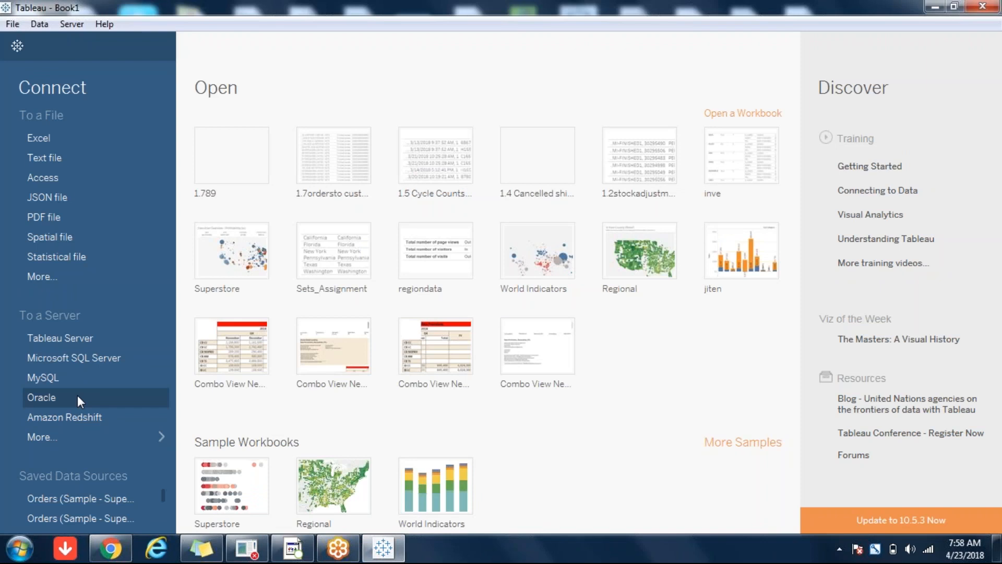
pyautogui.click(20, 548)
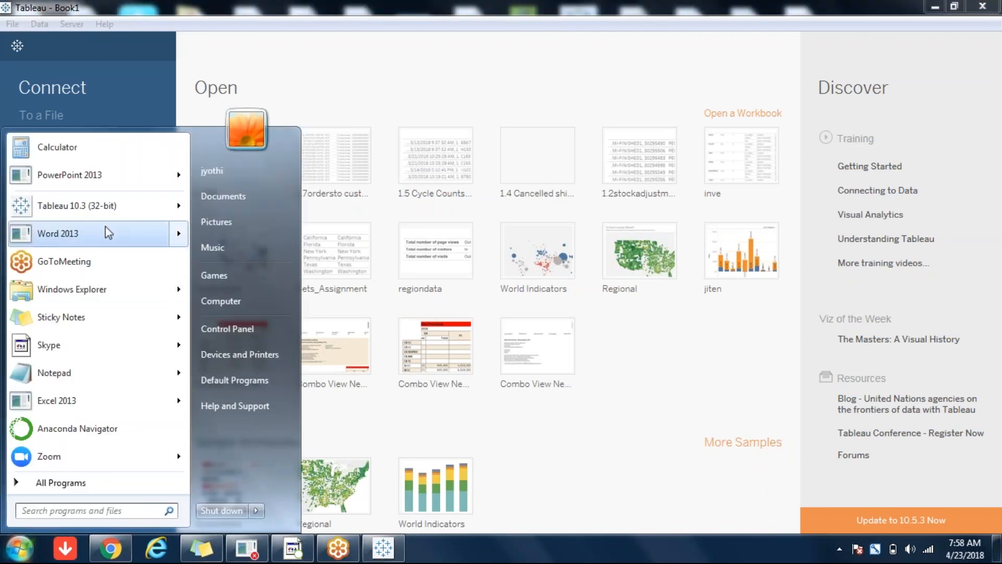
pyautogui.click(115, 467)
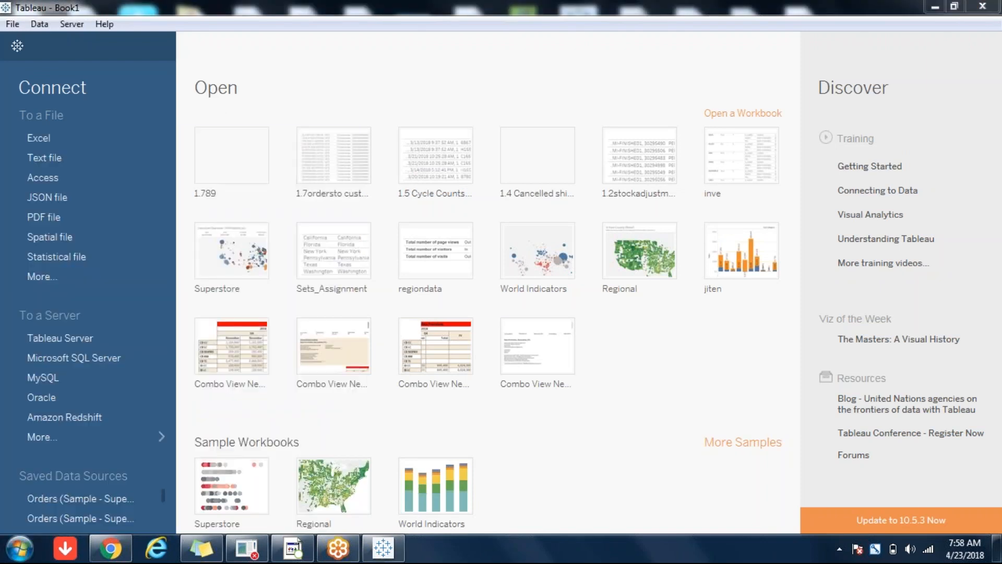